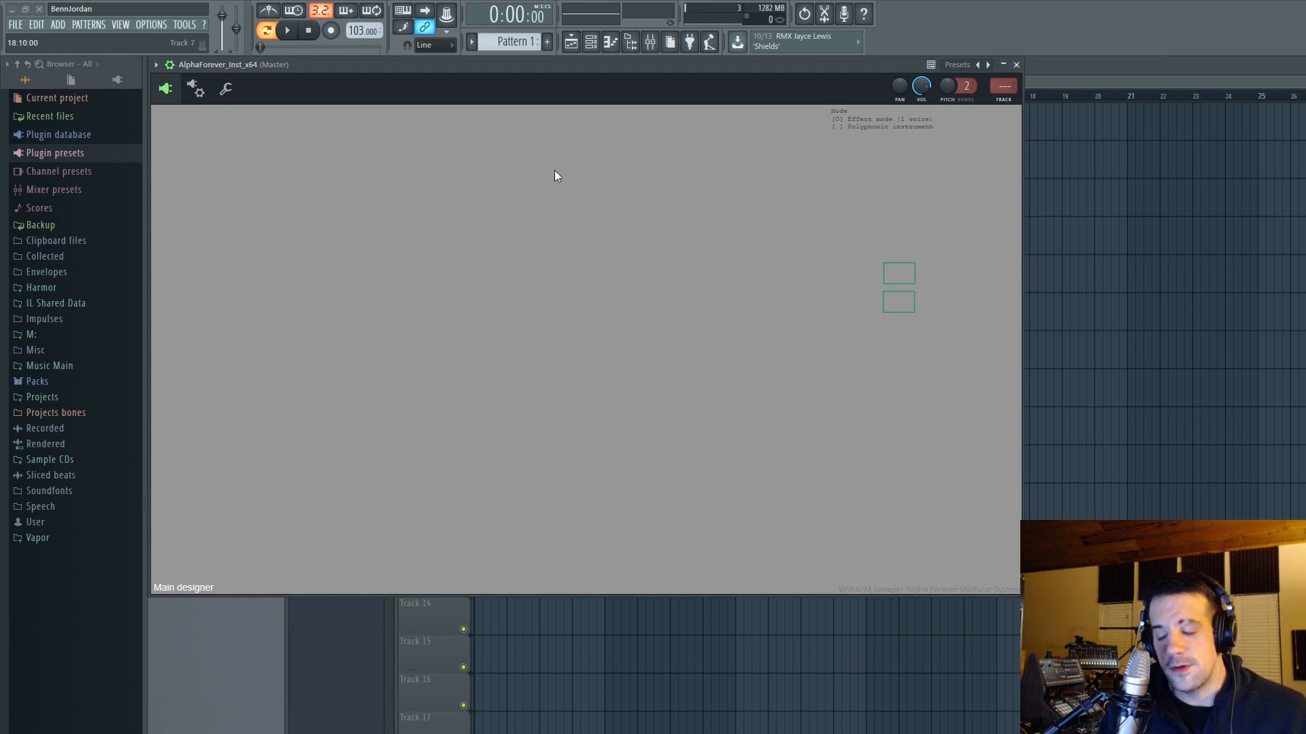
Add two Out modules from the Wiring / Analysing group and place them one above the other at the far end of the patch.
right_click(664, 248)
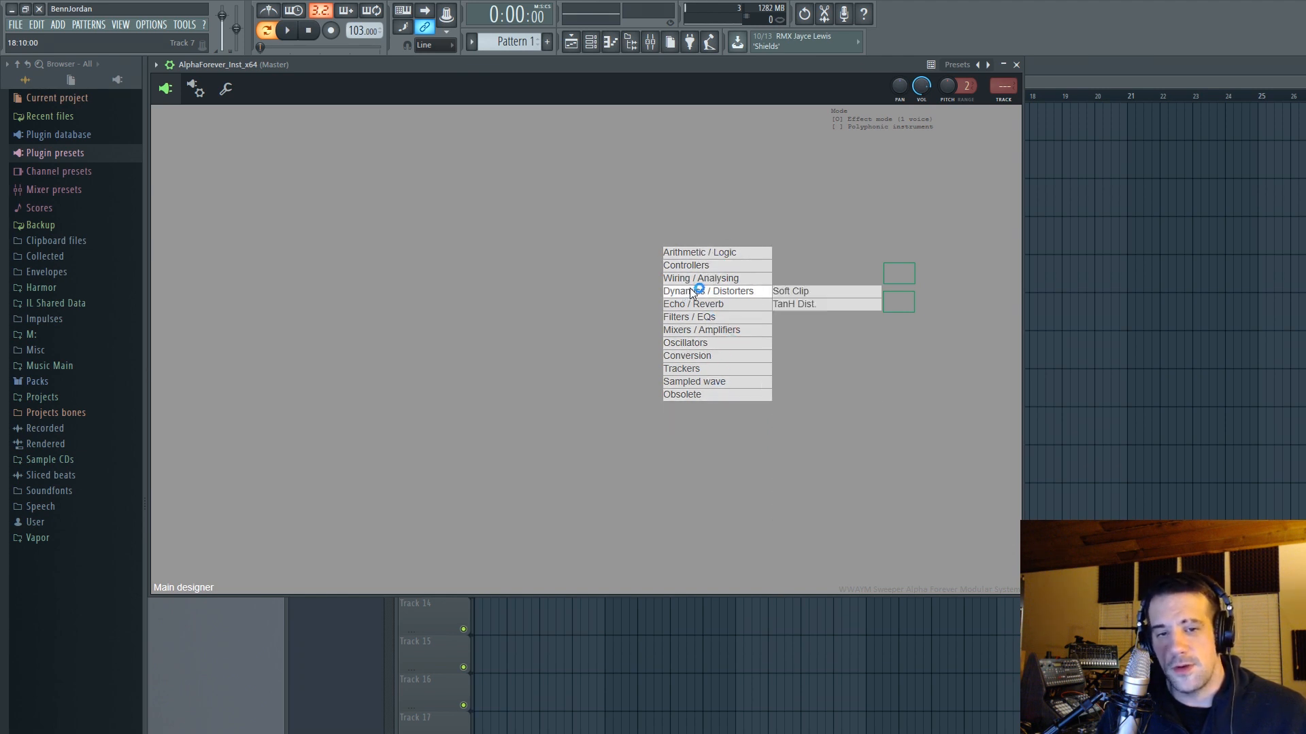
mouse_move(699, 279)
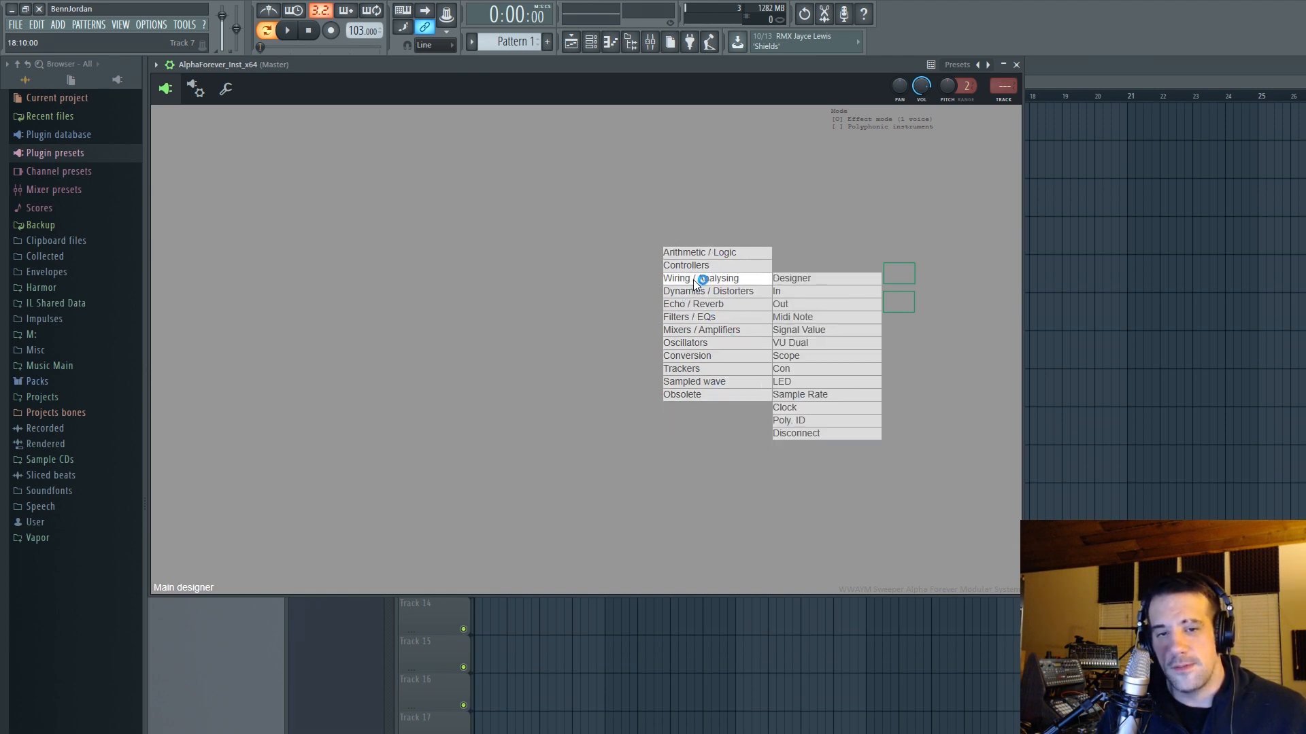
left_click(782, 306)
right_click(669, 317)
mouse_move(698, 338)
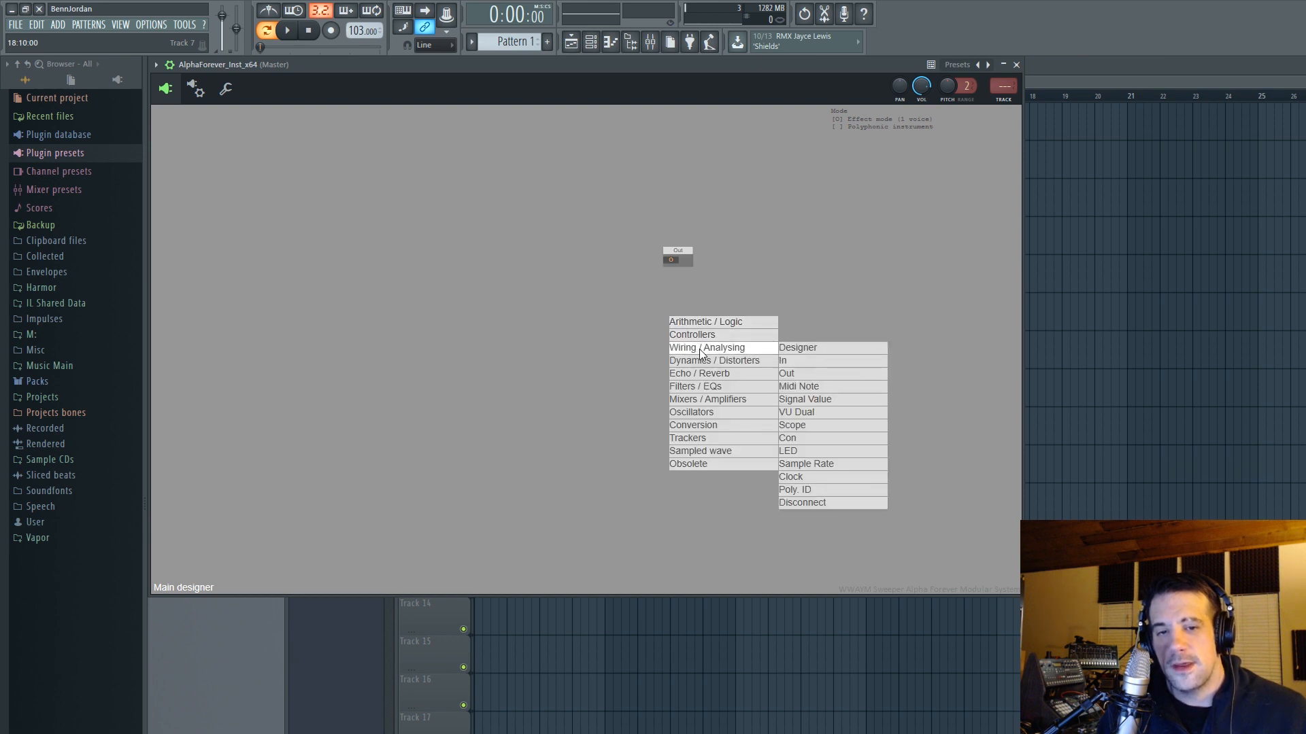
left_click(816, 375)
left_click_drag(672, 252, 858, 219)
left_click_drag(691, 325, 874, 268)
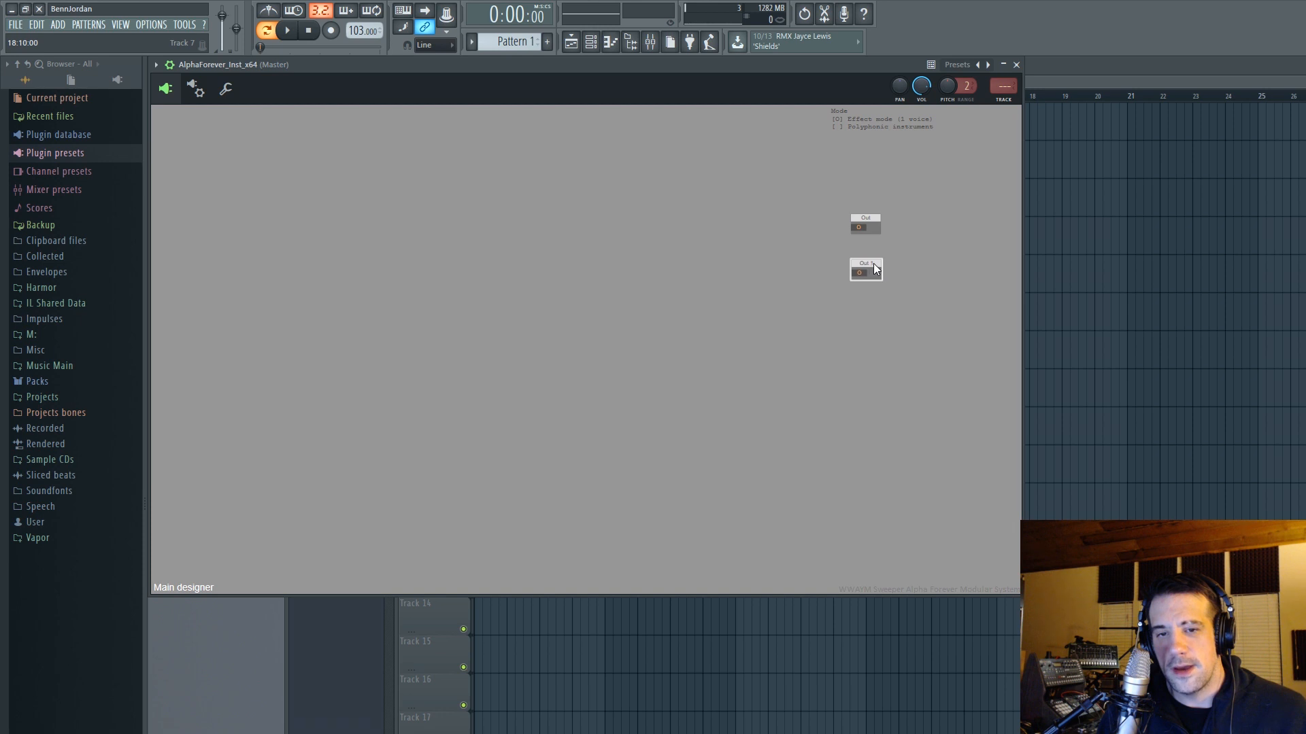
Rename the upper Out module to OL and the lower one to OR.
left_click(874, 221)
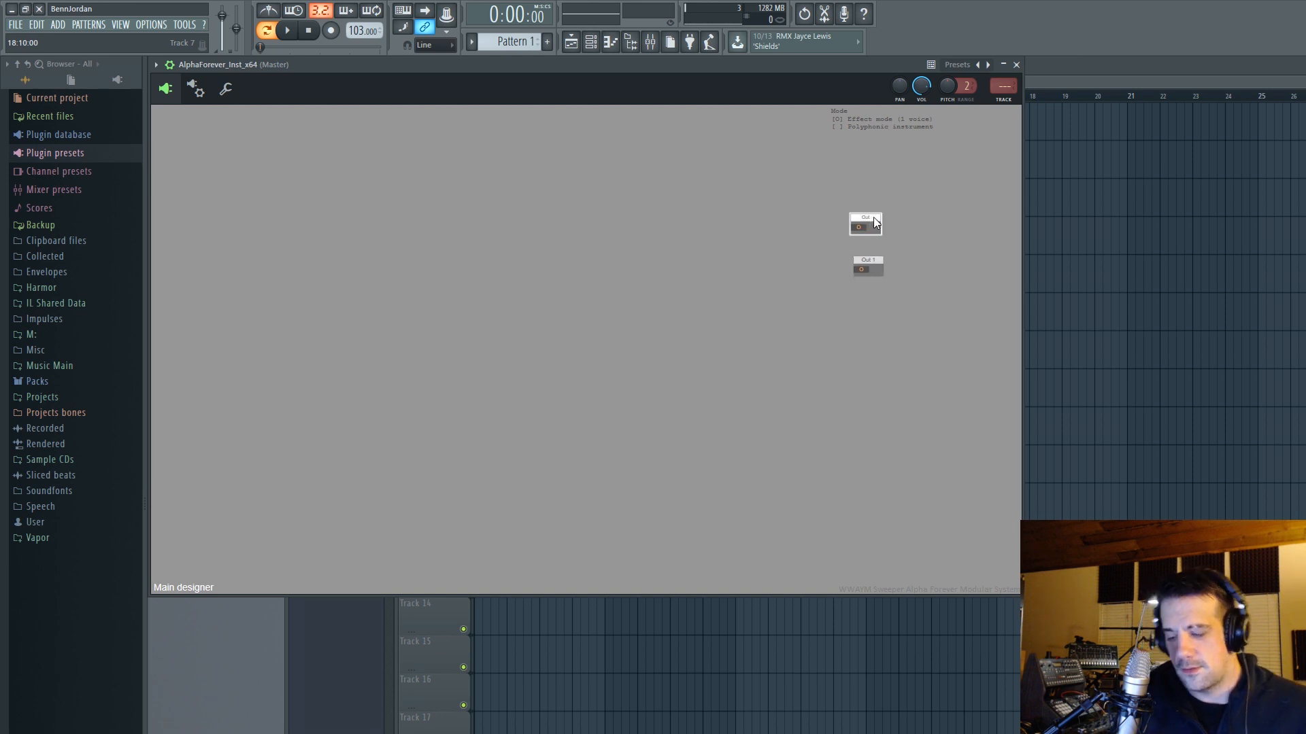
key("BackSpace")
key("BackSpace")
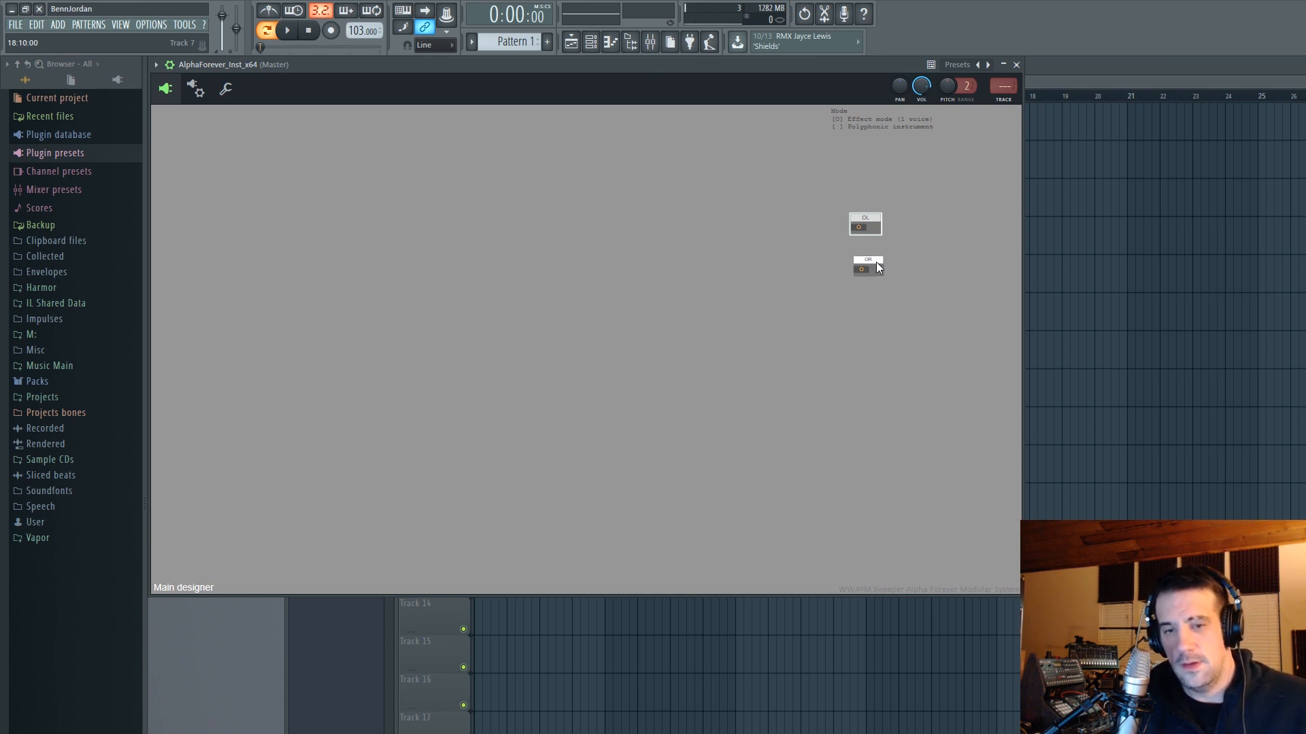
type("R")
key("Return")
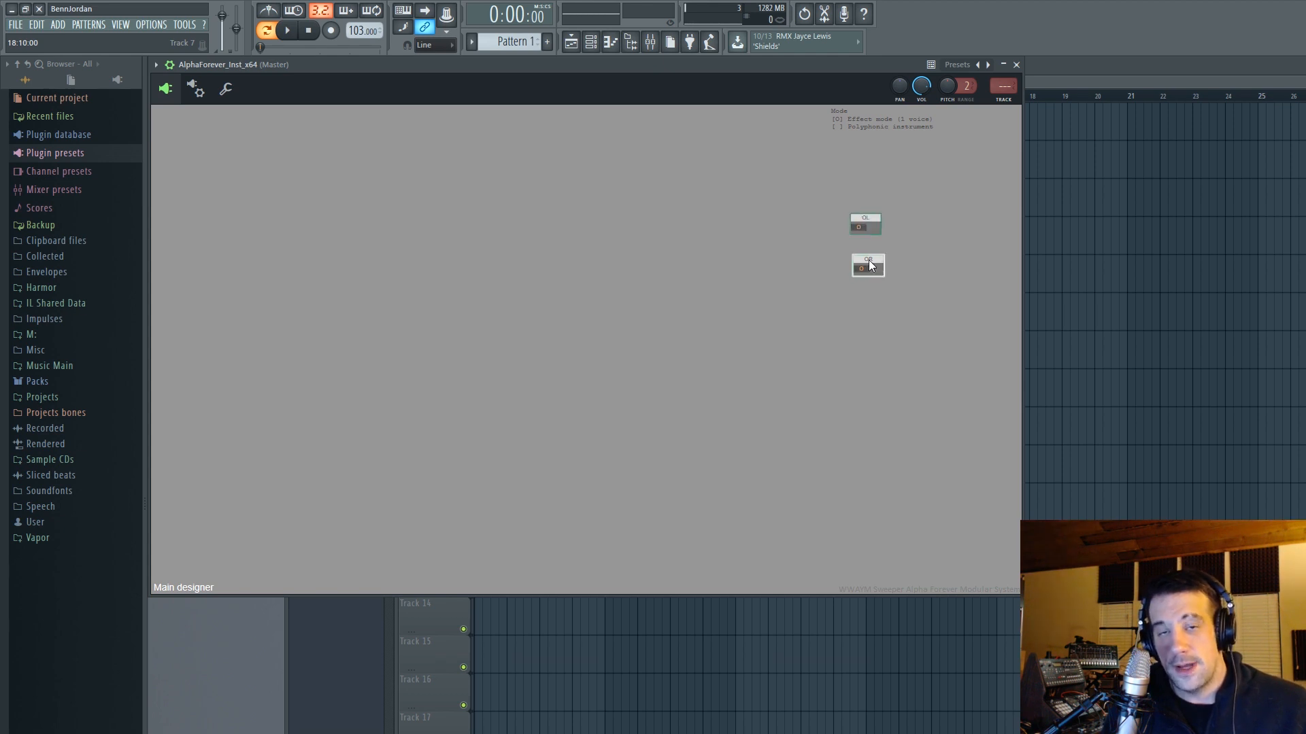
Add an OSC Multi oscillator and place it on the opposite side of the patch from the output modules.
right_click(271, 242)
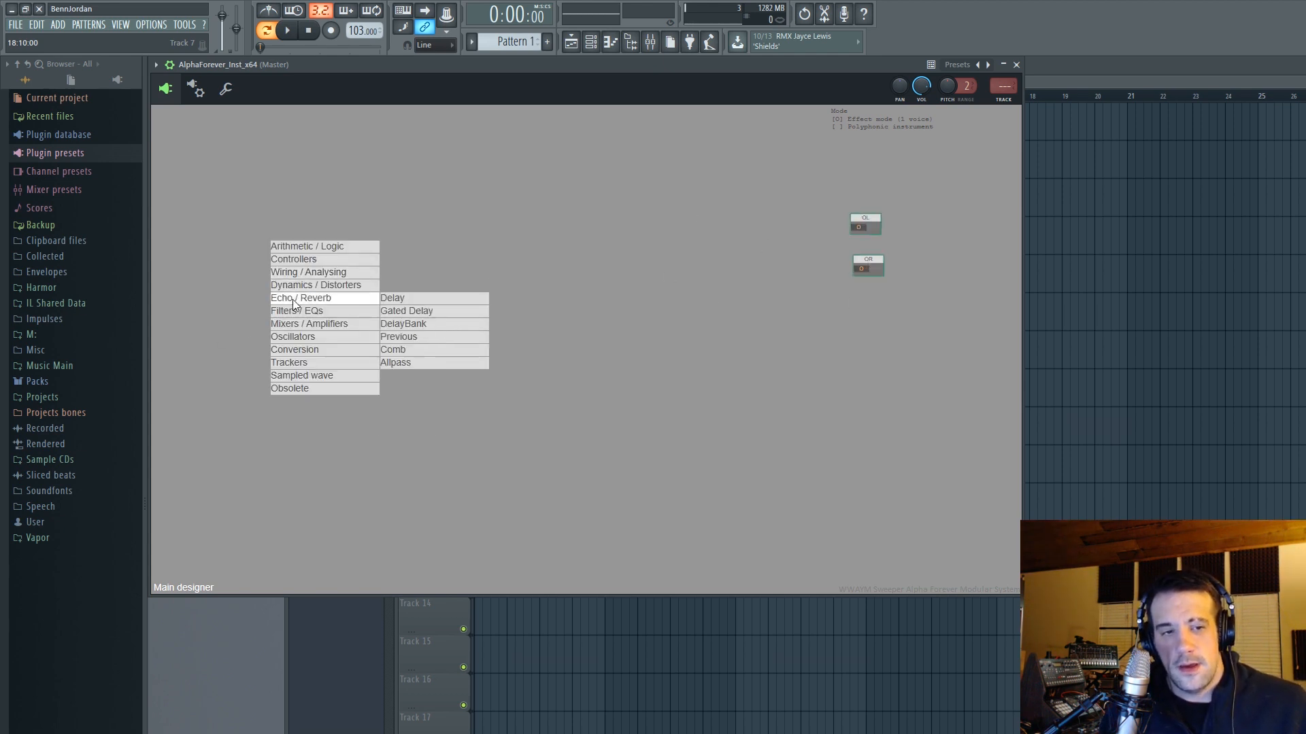
mouse_move(323, 337)
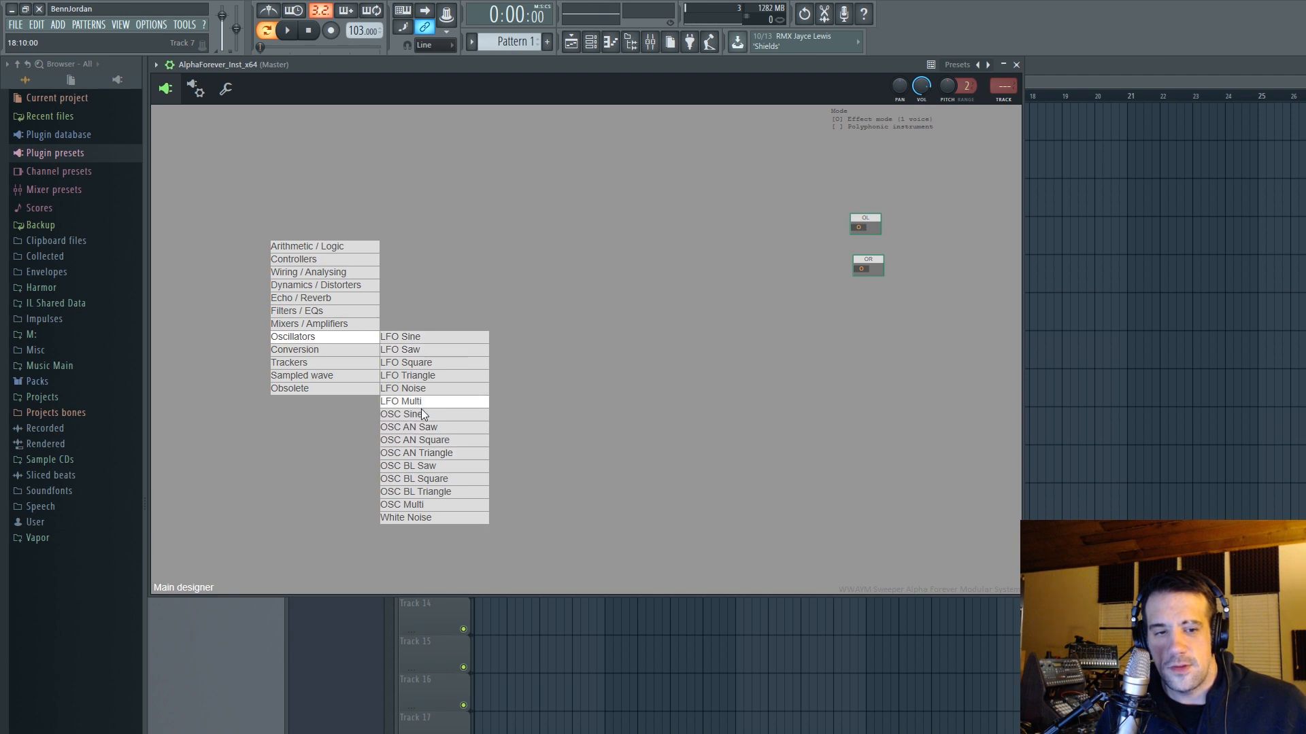
left_click(408, 506)
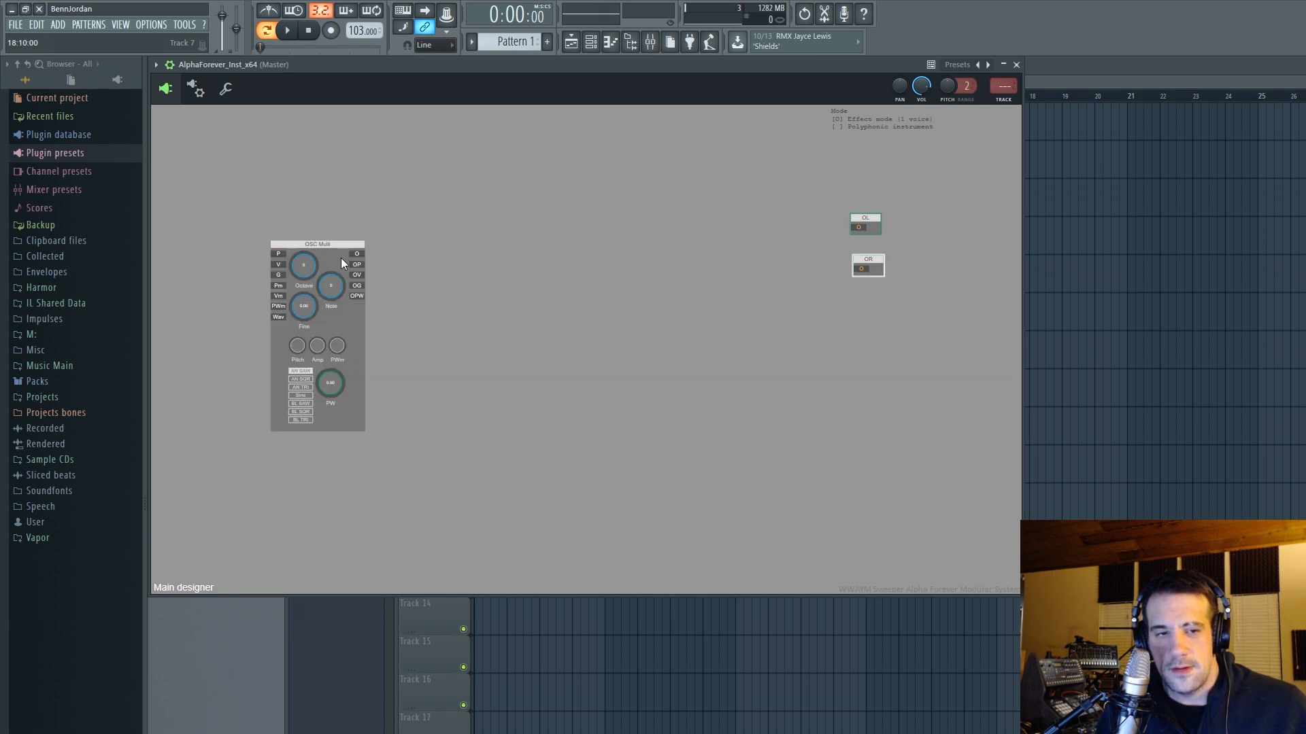
left_click_drag(324, 245, 356, 179)
Add a Midi Note module beside OSC Multi and connect its P, V and G outputs to the oscillator's matching inputs.
right_click(209, 288)
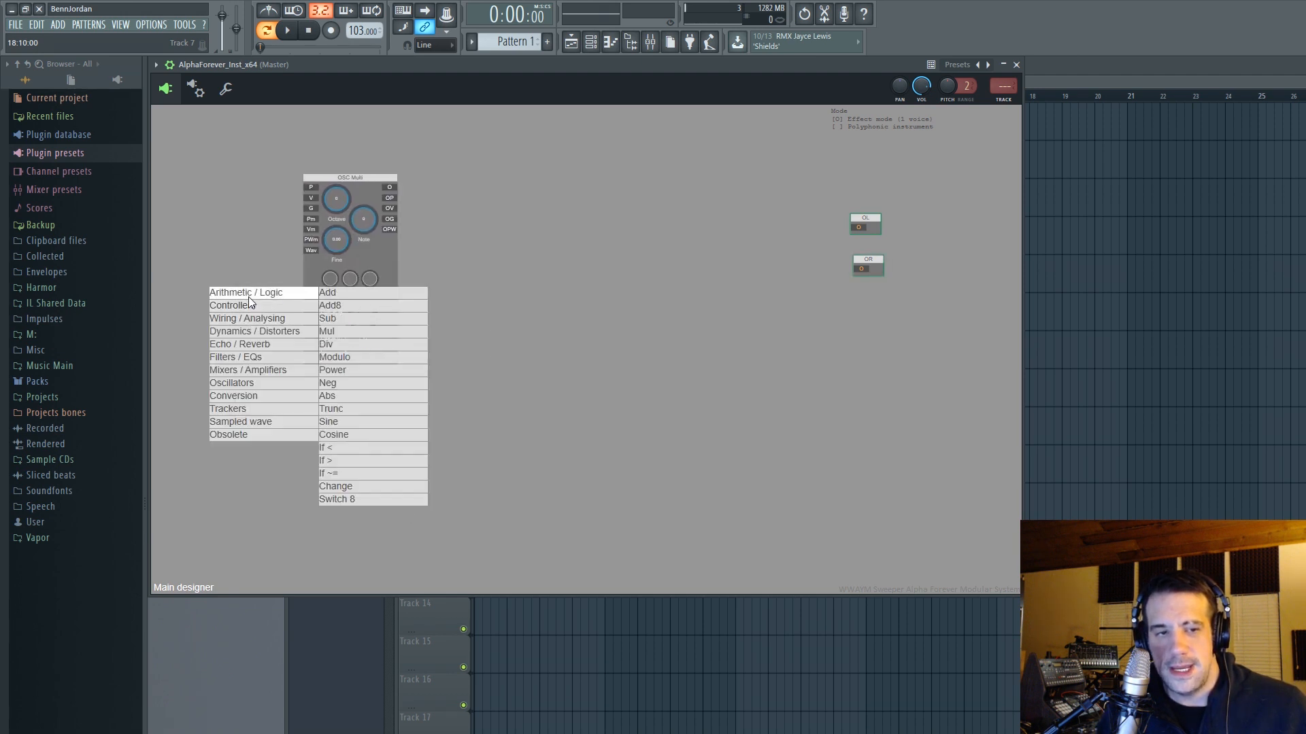
mouse_move(296, 302)
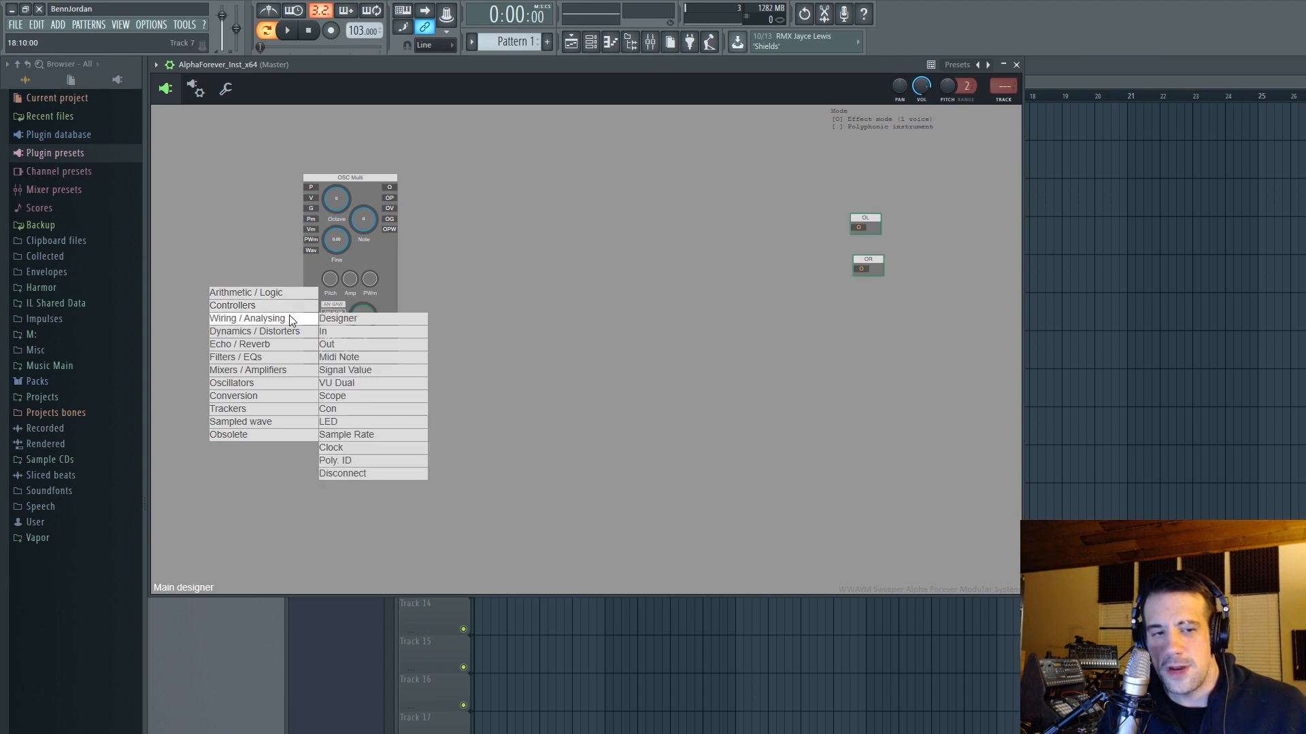
left_click(336, 361)
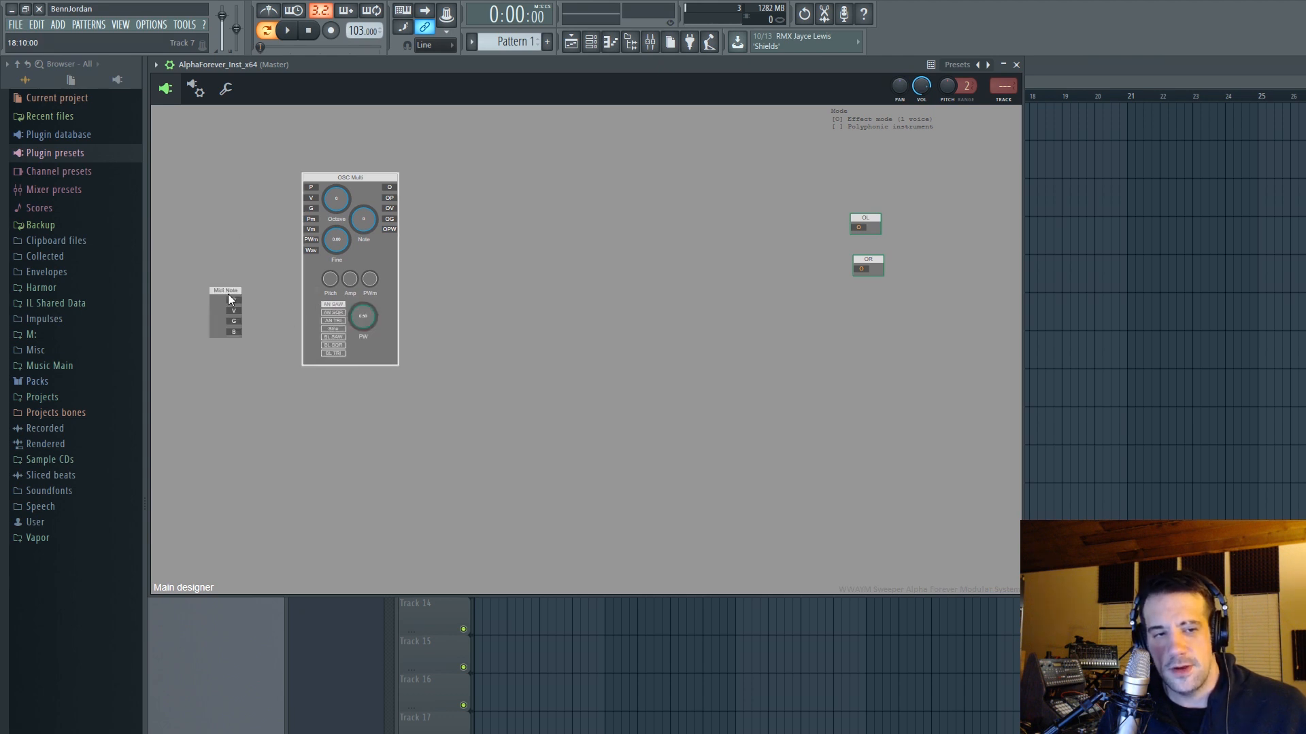
left_click_drag(227, 293, 311, 188)
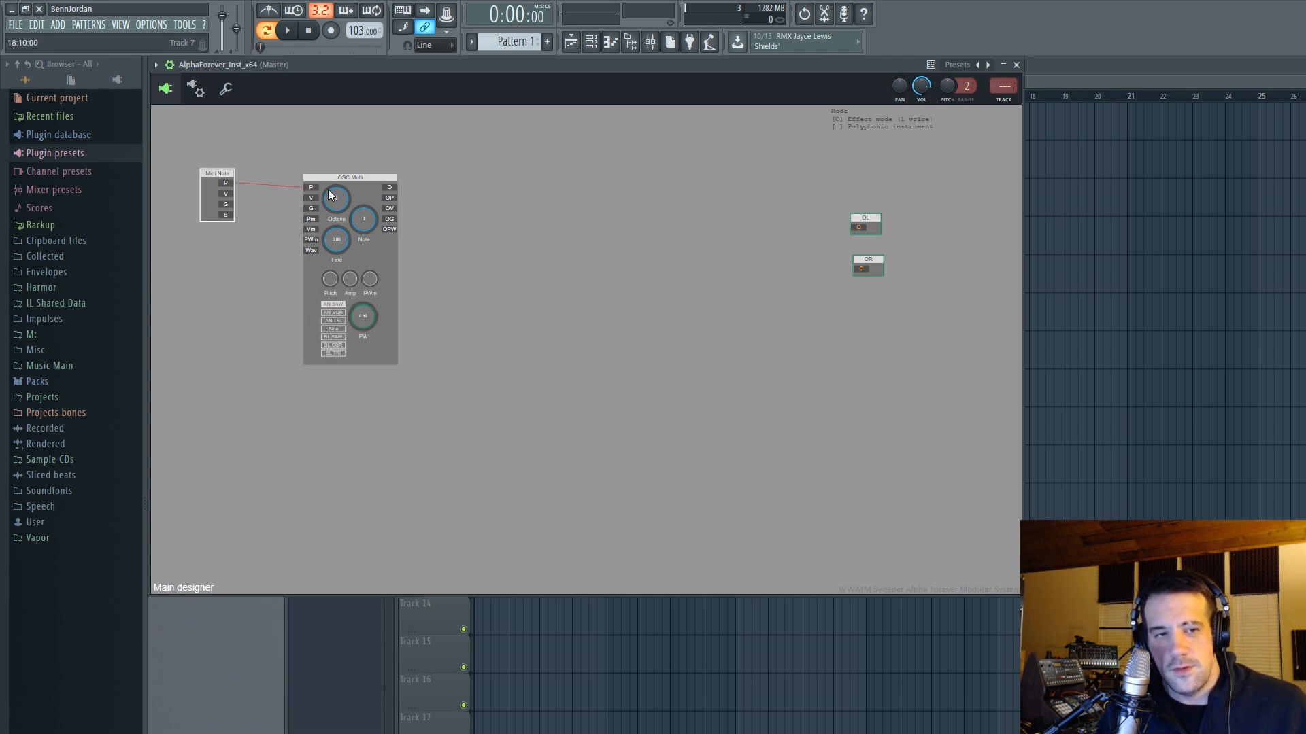
left_click_drag(225, 195, 312, 198)
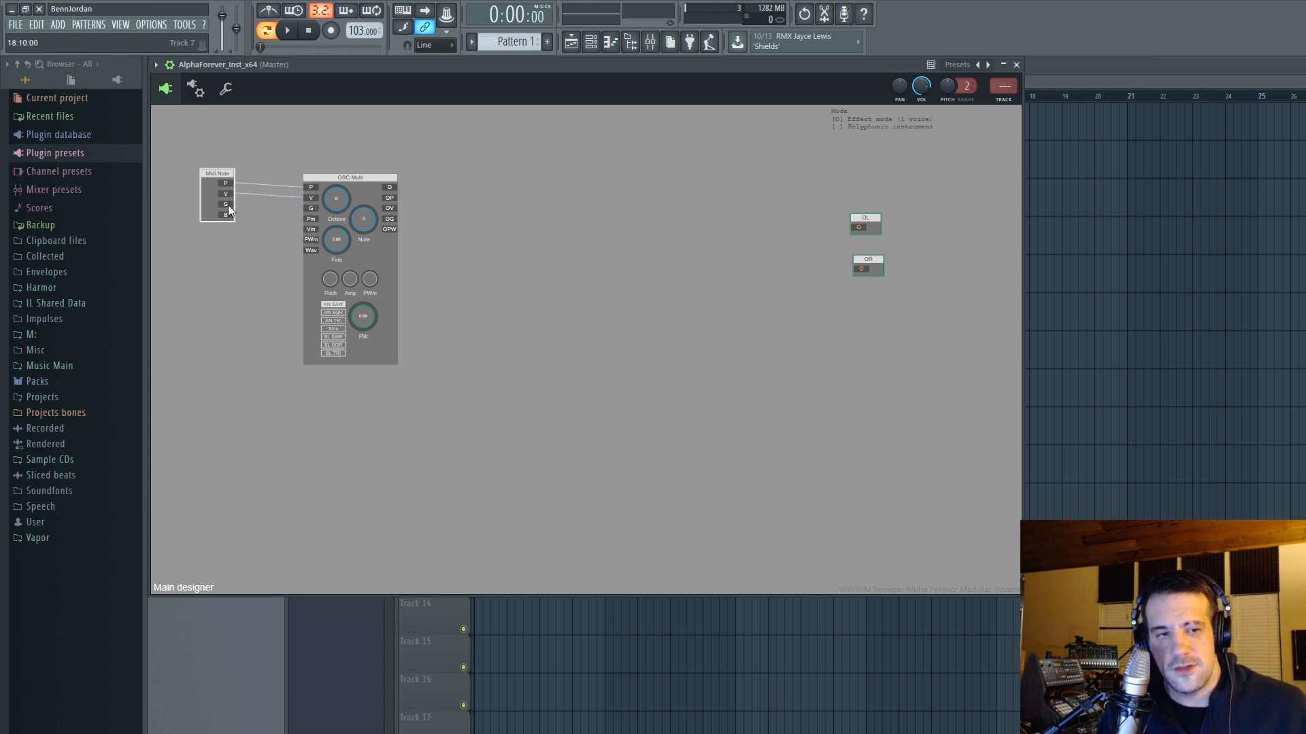
left_click_drag(324, 215, 312, 208)
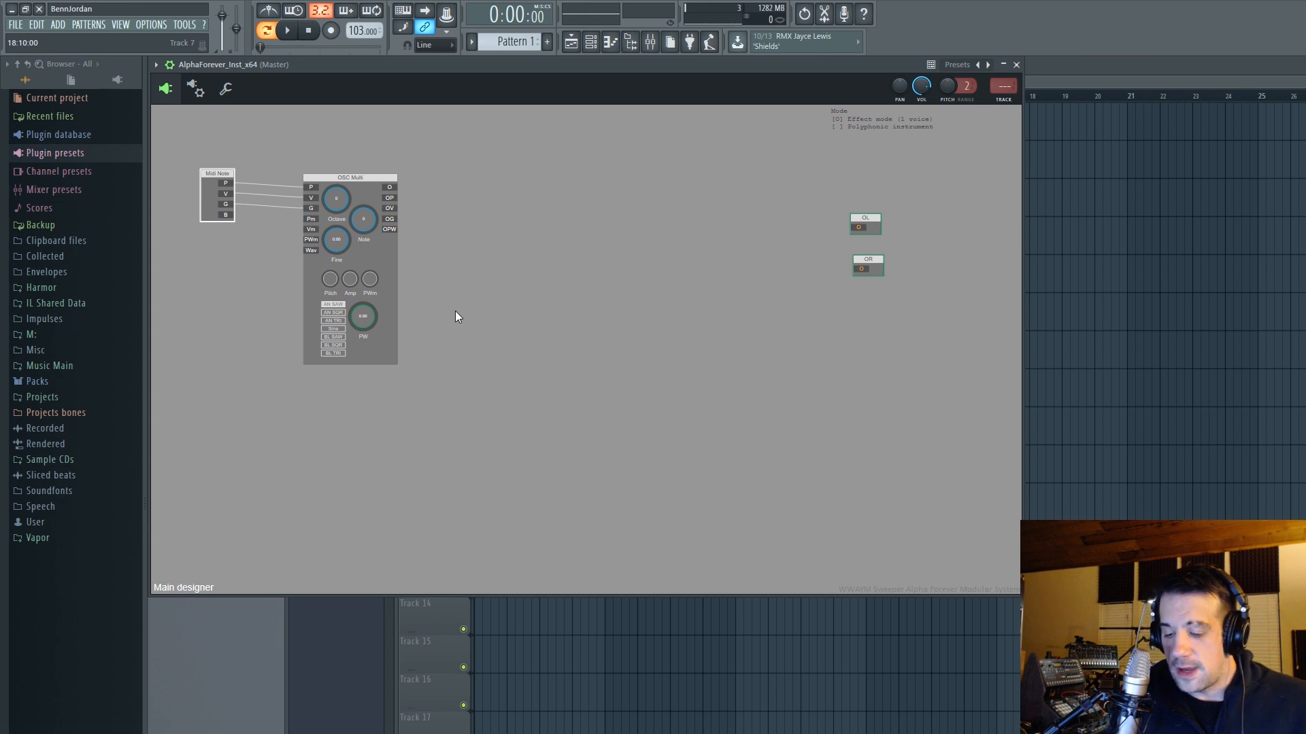
Show the port descriptions, spread OSC Multi away from Midi Note to read them, and move it back beside Midi Note.
key("space")
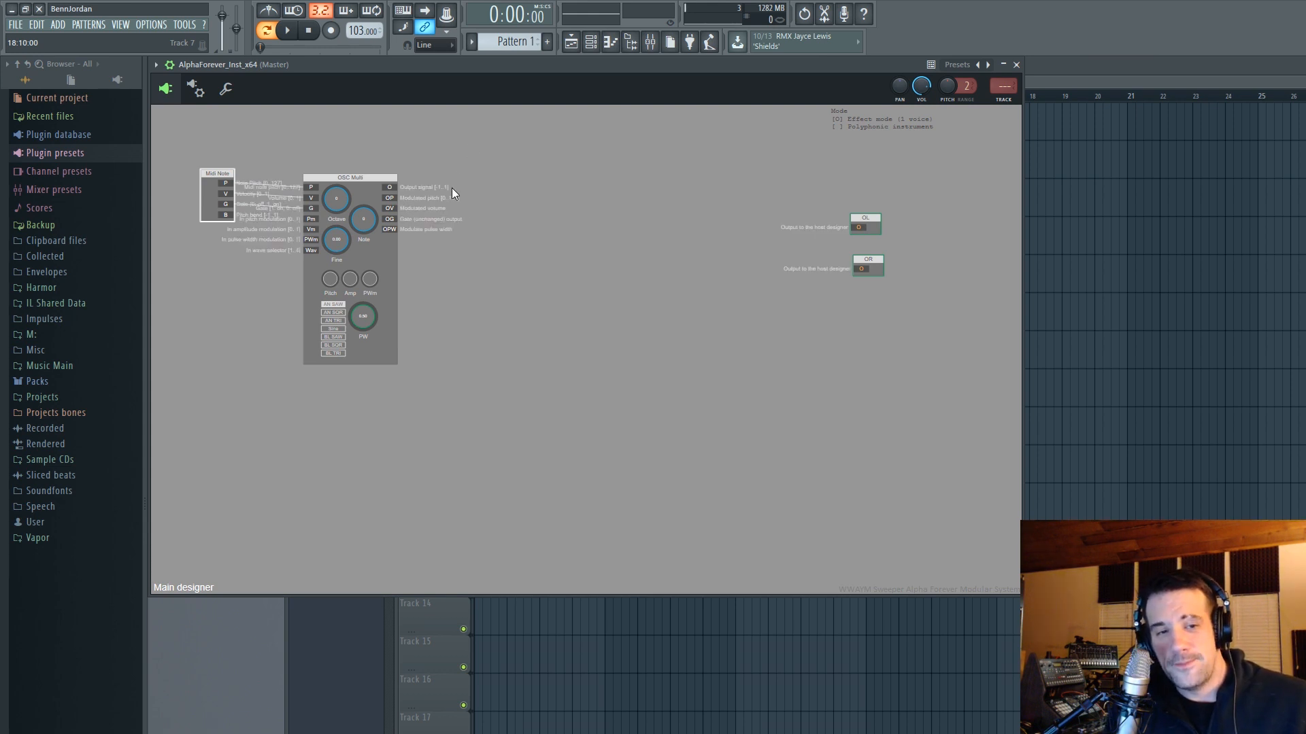
left_click_drag(354, 176, 476, 171)
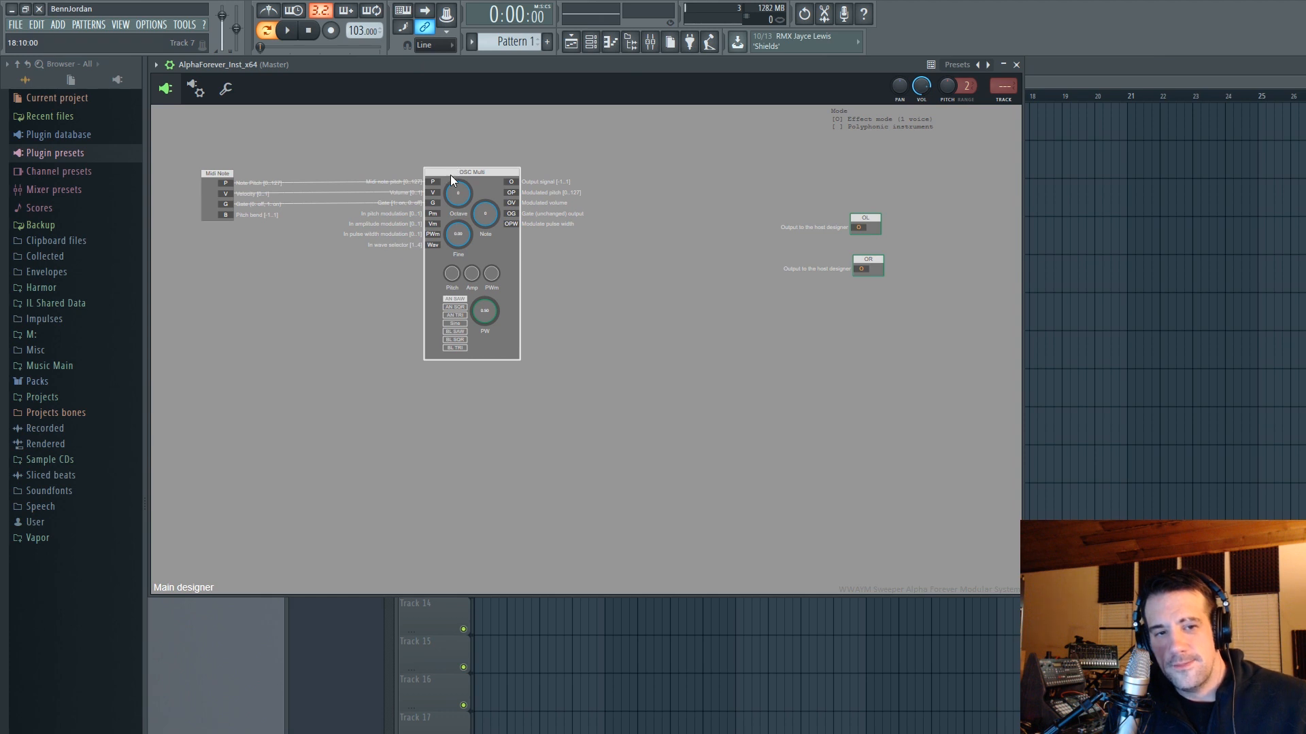
left_click_drag(454, 176, 404, 191)
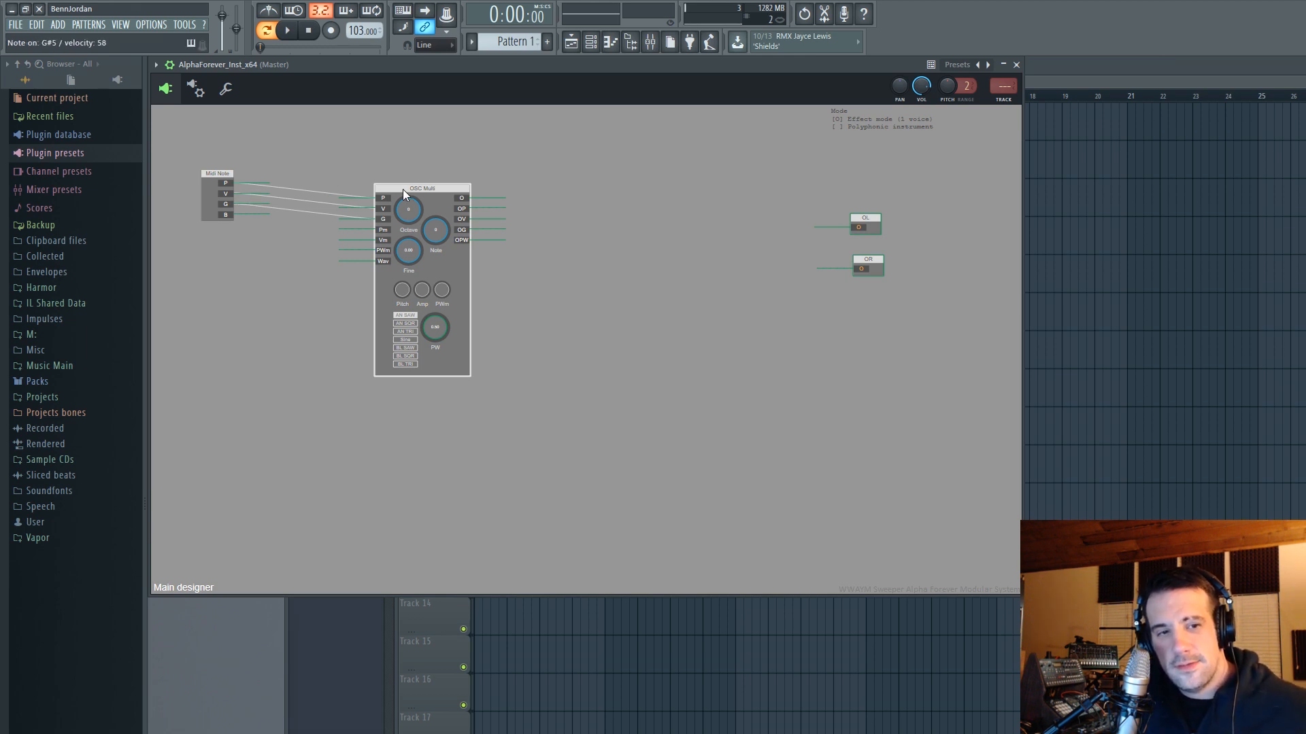
left_click_drag(416, 182, 406, 183)
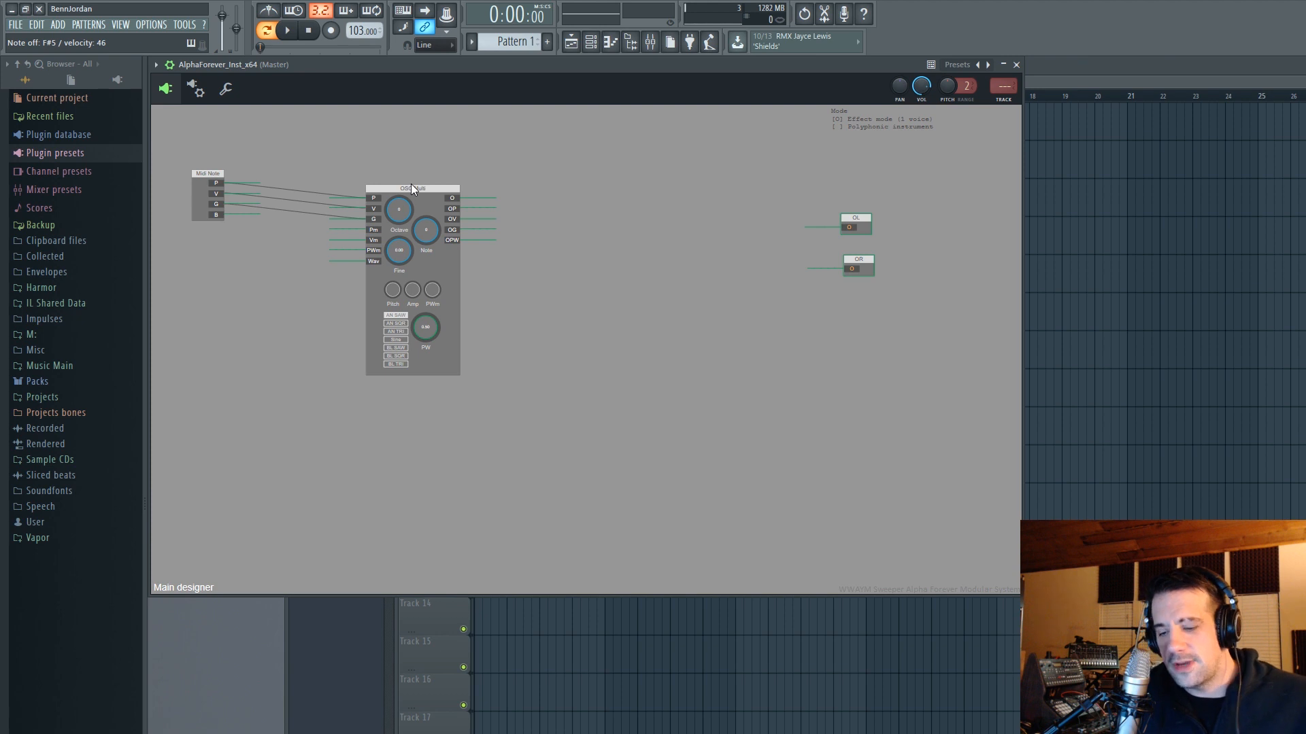
left_click_drag(394, 185, 306, 182)
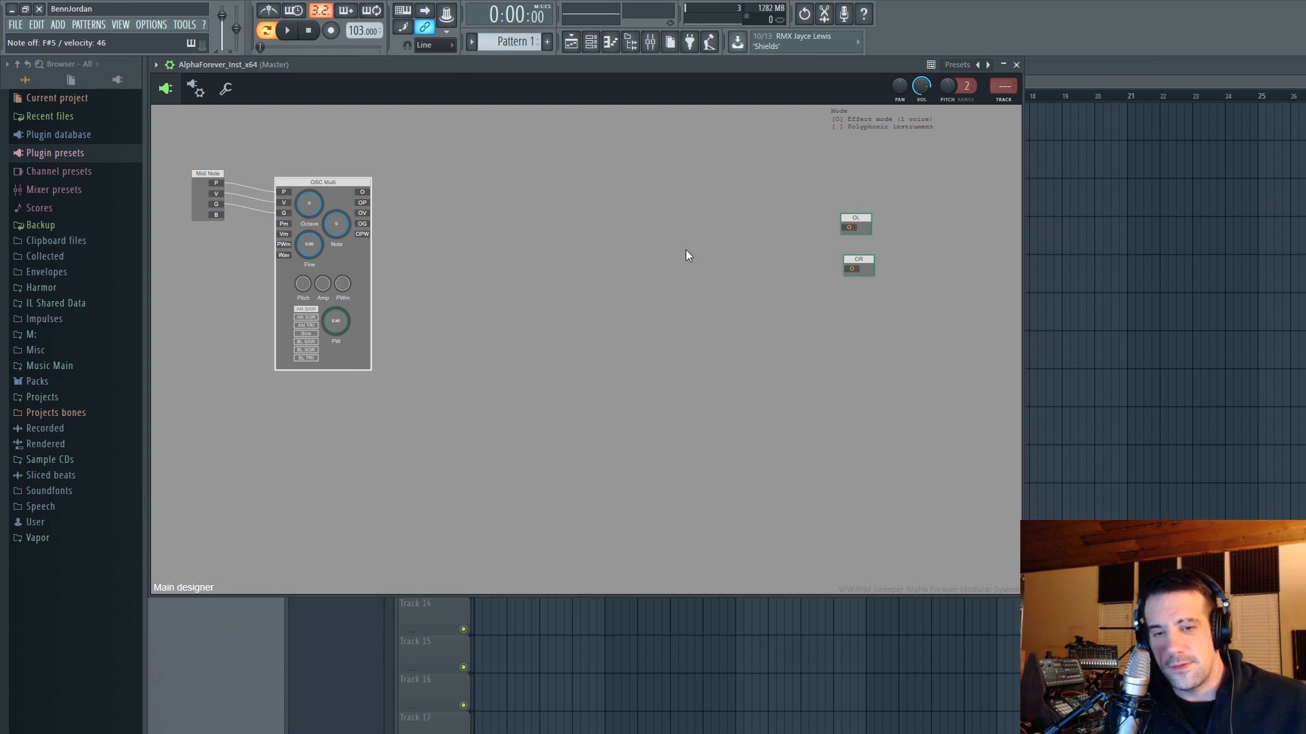
Add an ADSR Modulated controller and place it high up between the oscillator and the output modules.
right_click(587, 219)
mouse_move(617, 227)
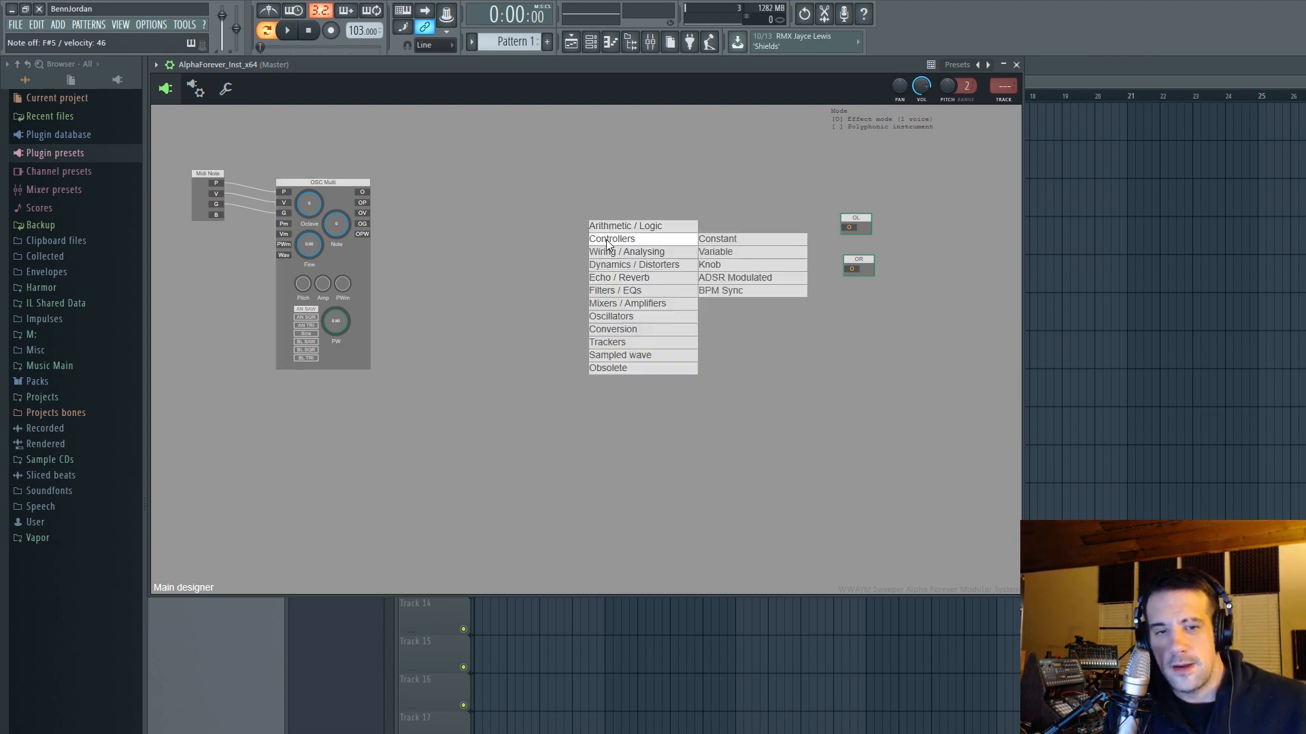
left_click(750, 278)
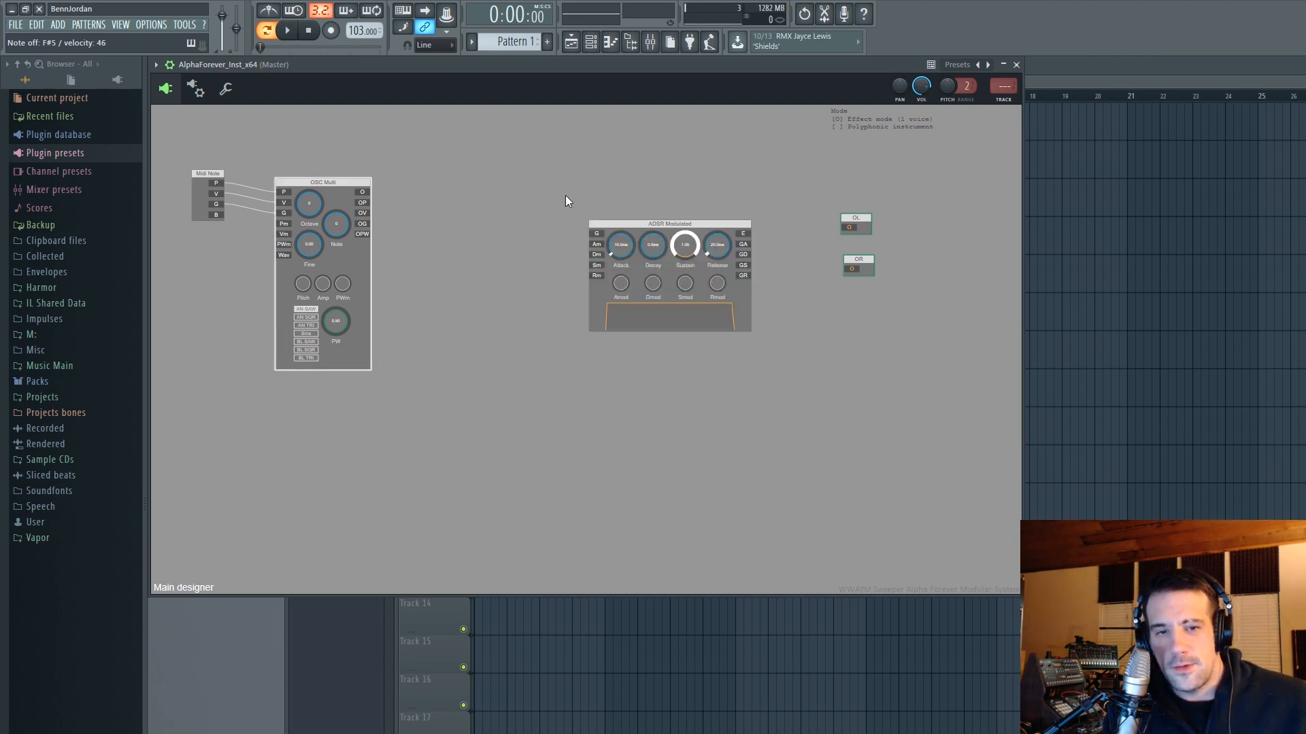
left_click_drag(638, 225, 575, 153)
Add a Mixer 4 Lin module beside the outputs and connect its Out port to both OL and OR.
right_click(707, 486)
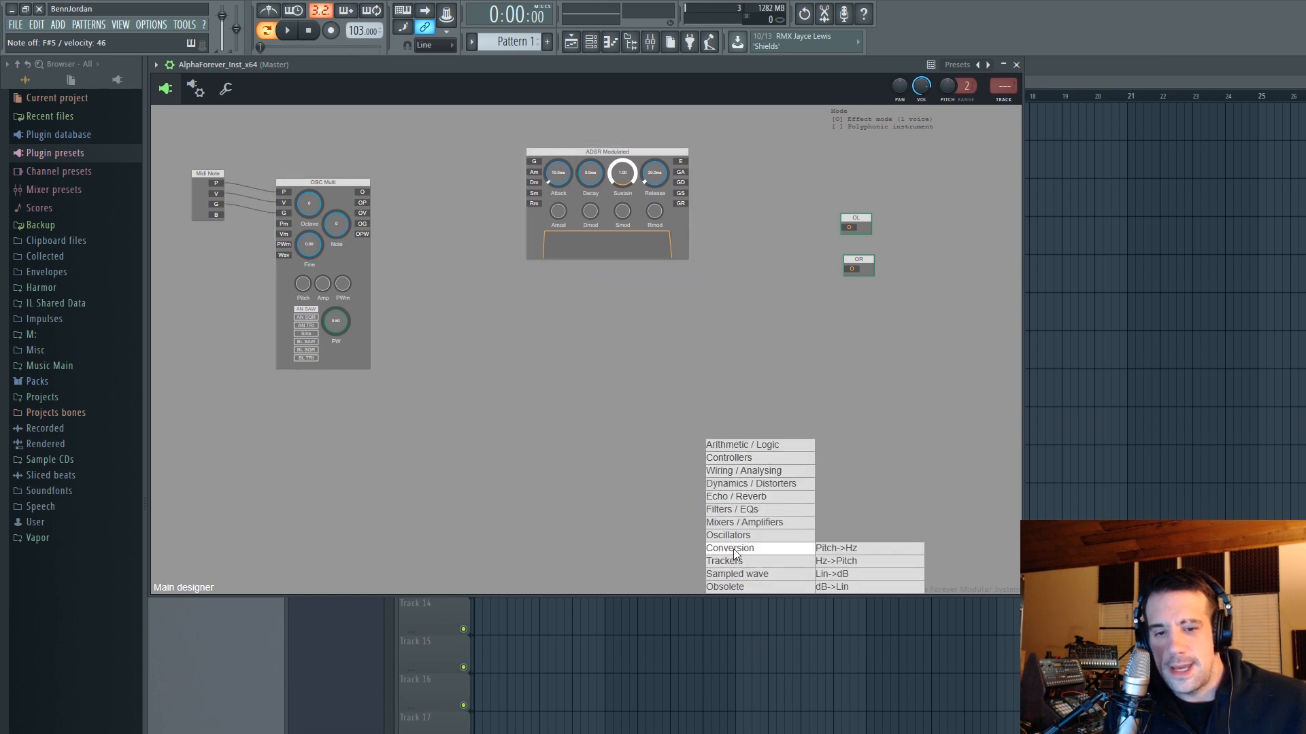
mouse_move(733, 529)
left_click(850, 549)
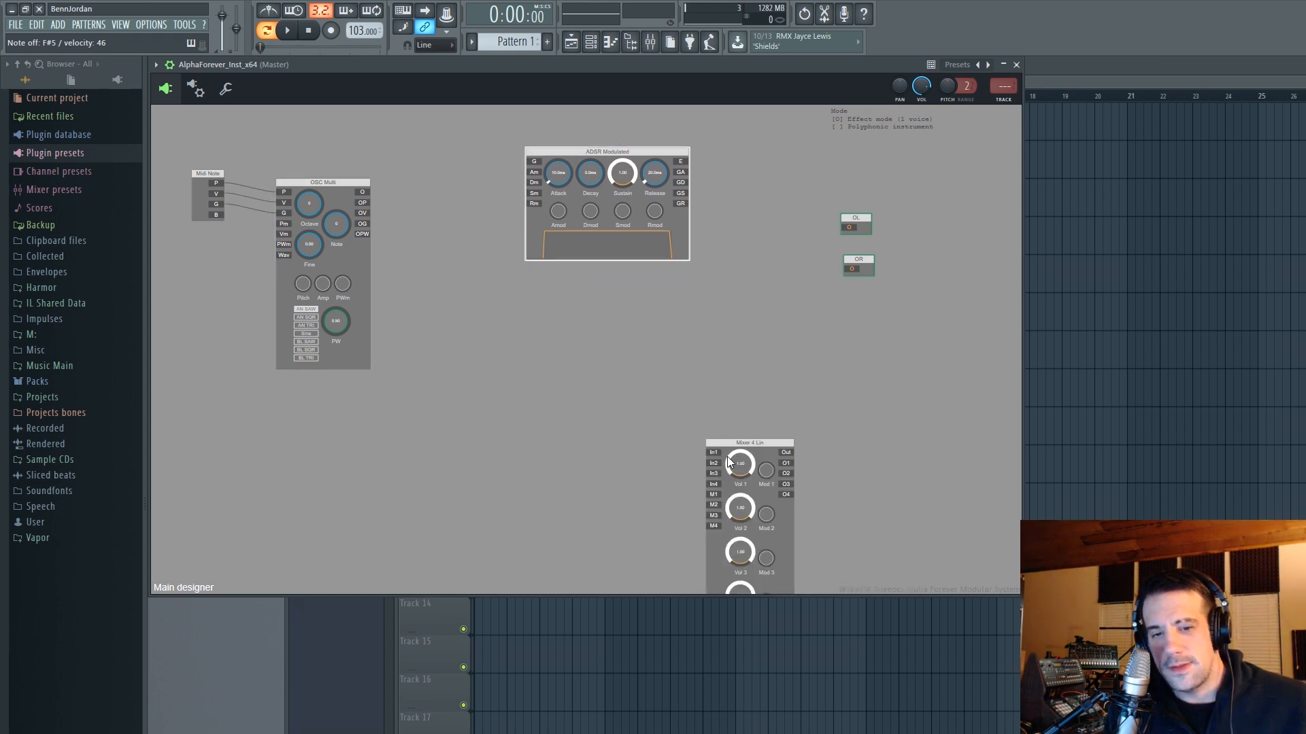
left_click_drag(741, 445, 760, 197)
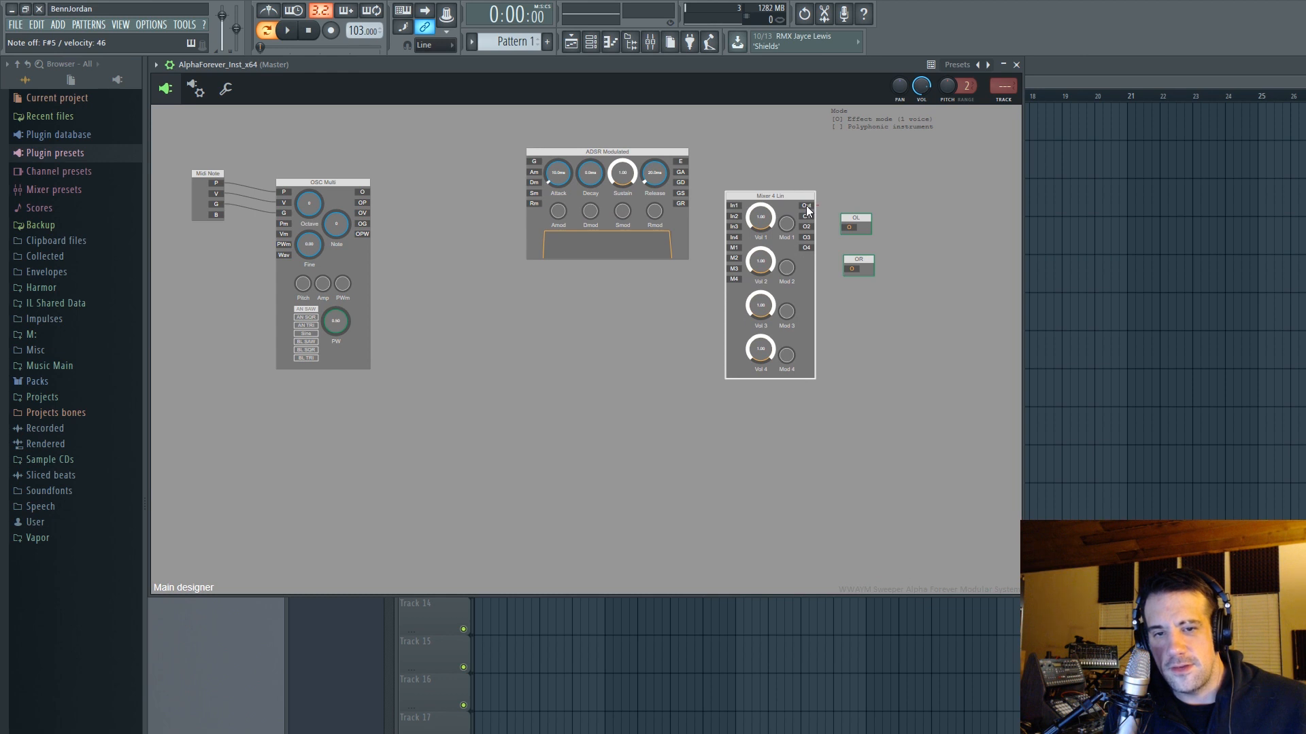
left_click(850, 266)
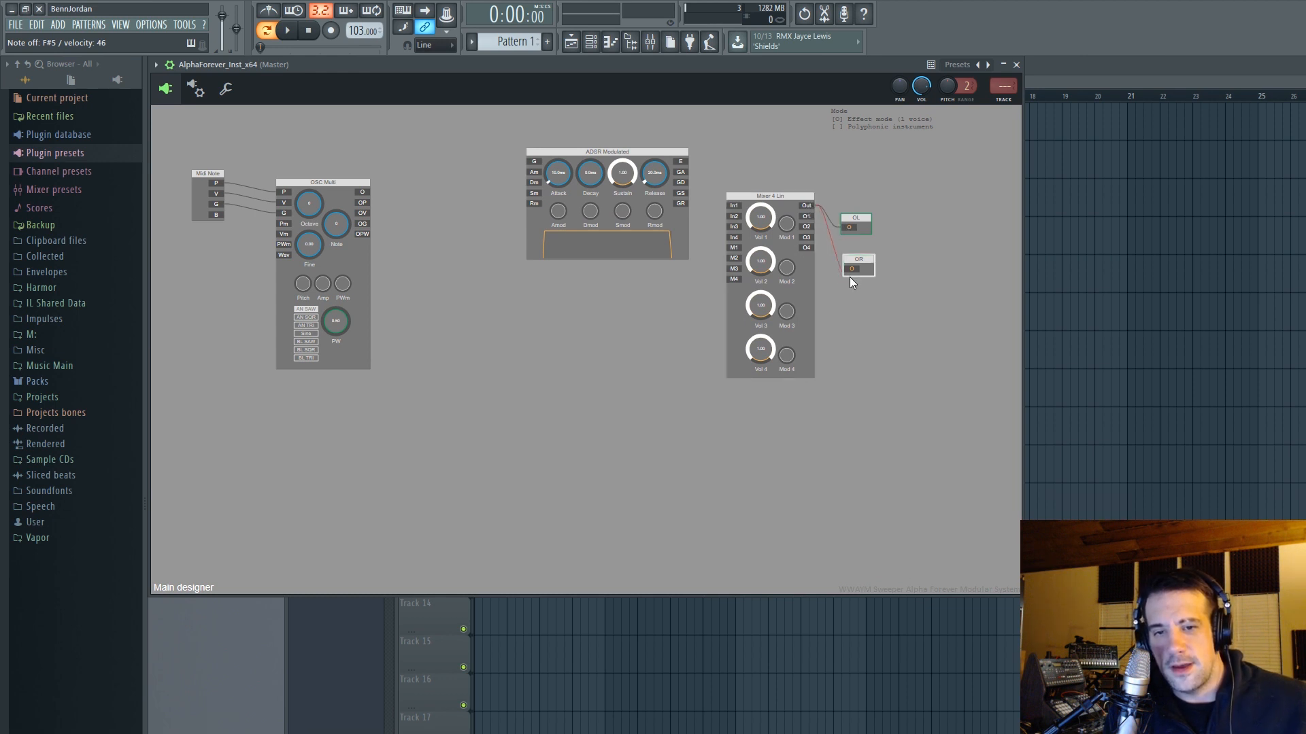
left_click_drag(850, 278, 850, 270)
Set mixer Vol 1 to 0 with Mod 1 raised, and wire the ADSR's E output to M1 and its G input to Midi Note's G.
left_click_drag(792, 223, 716, 493)
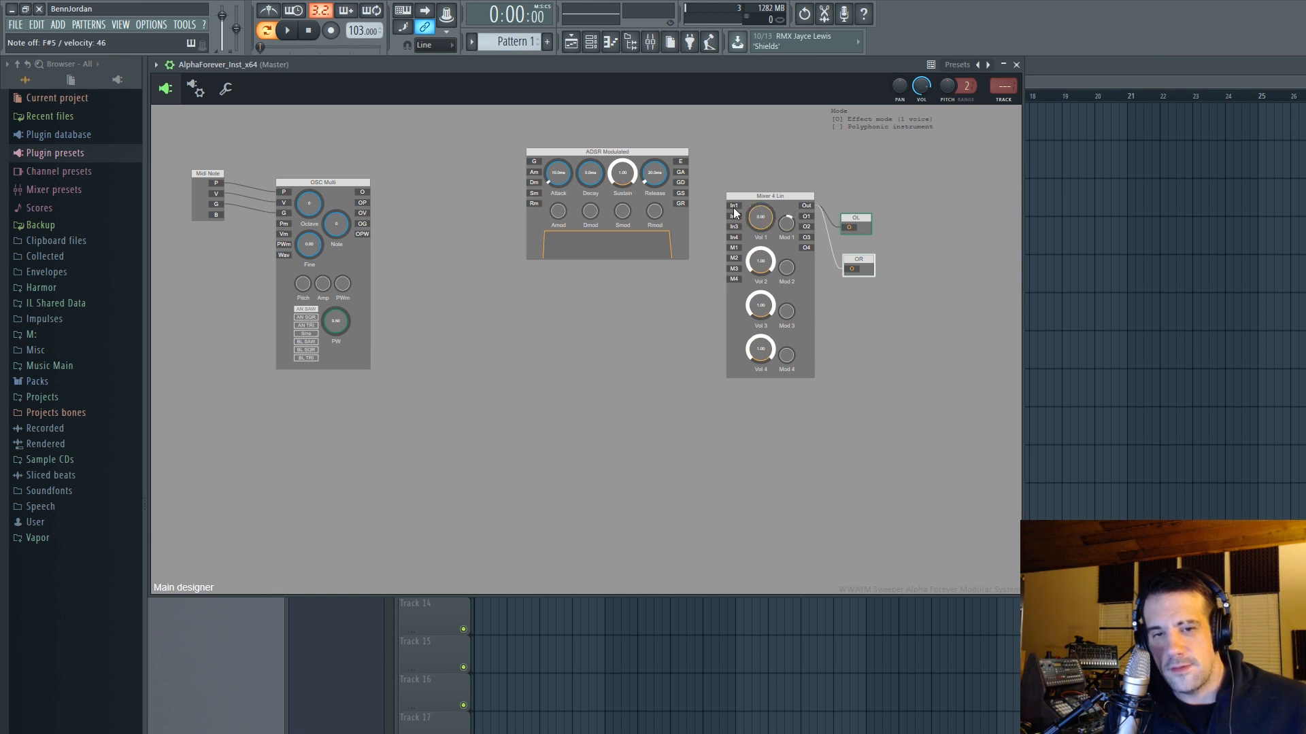
left_click_drag(681, 161, 734, 248)
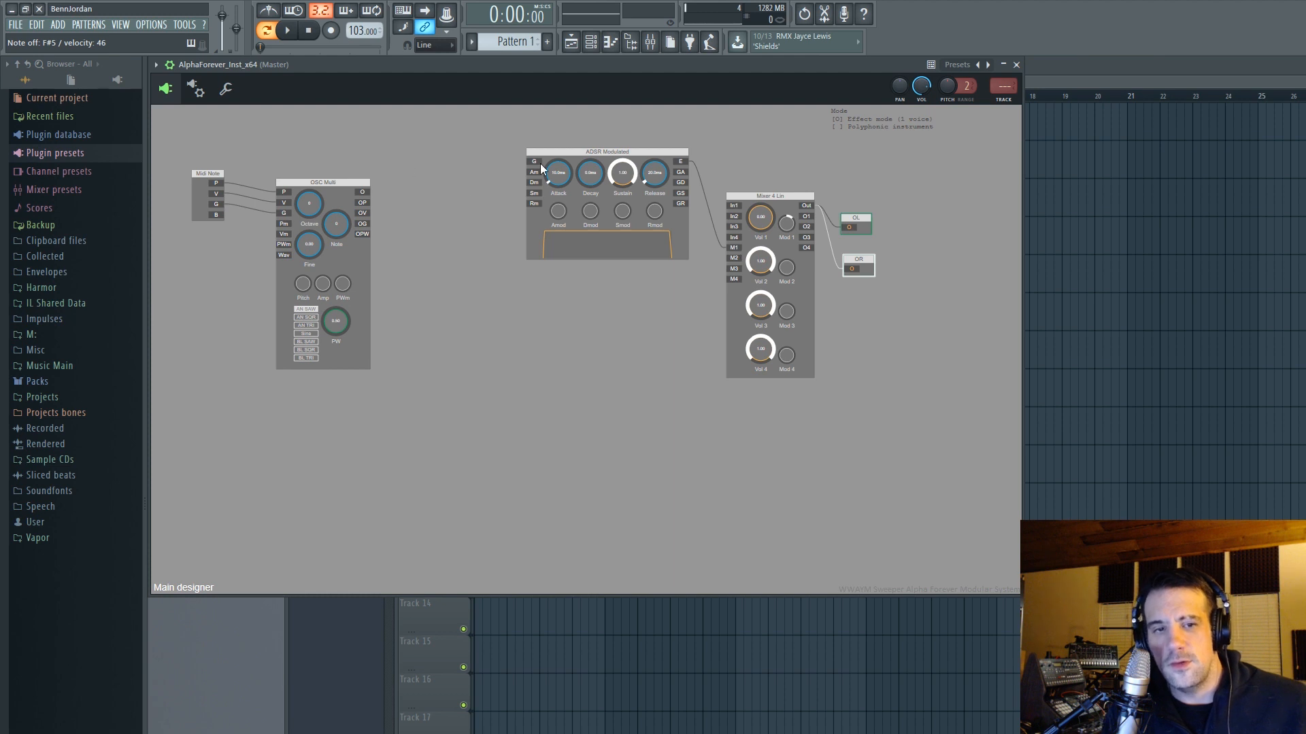
left_click_drag(531, 164, 214, 206)
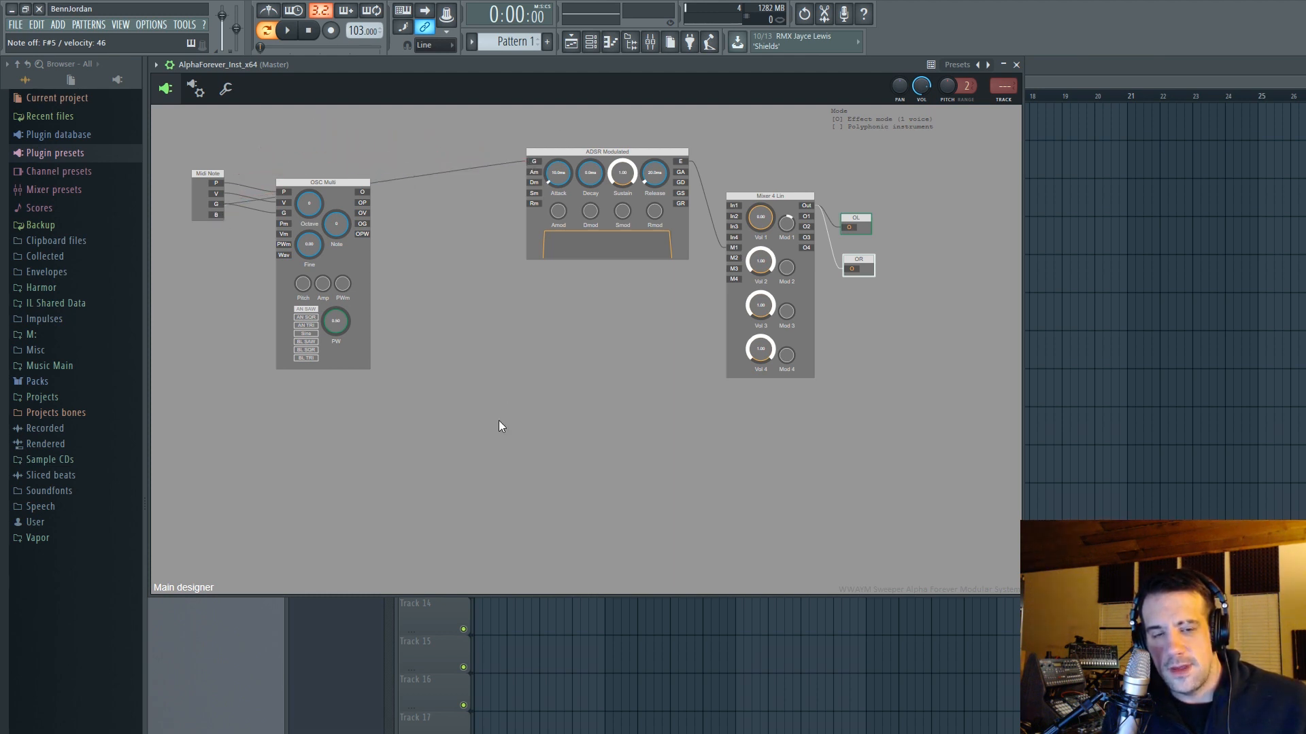
Add a Filter Modulated module and place it directly below the ADSR Modulated envelope.
right_click(492, 351)
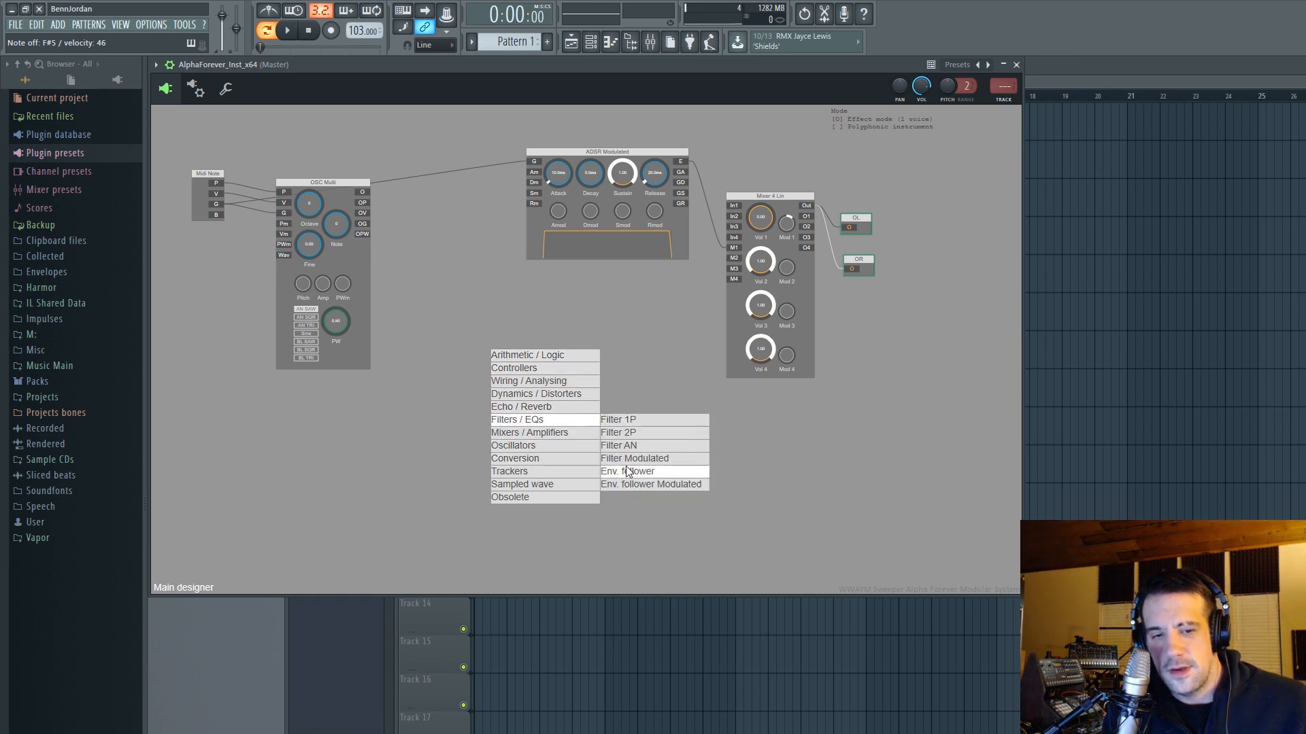
left_click(628, 462)
left_click_drag(527, 352, 563, 291)
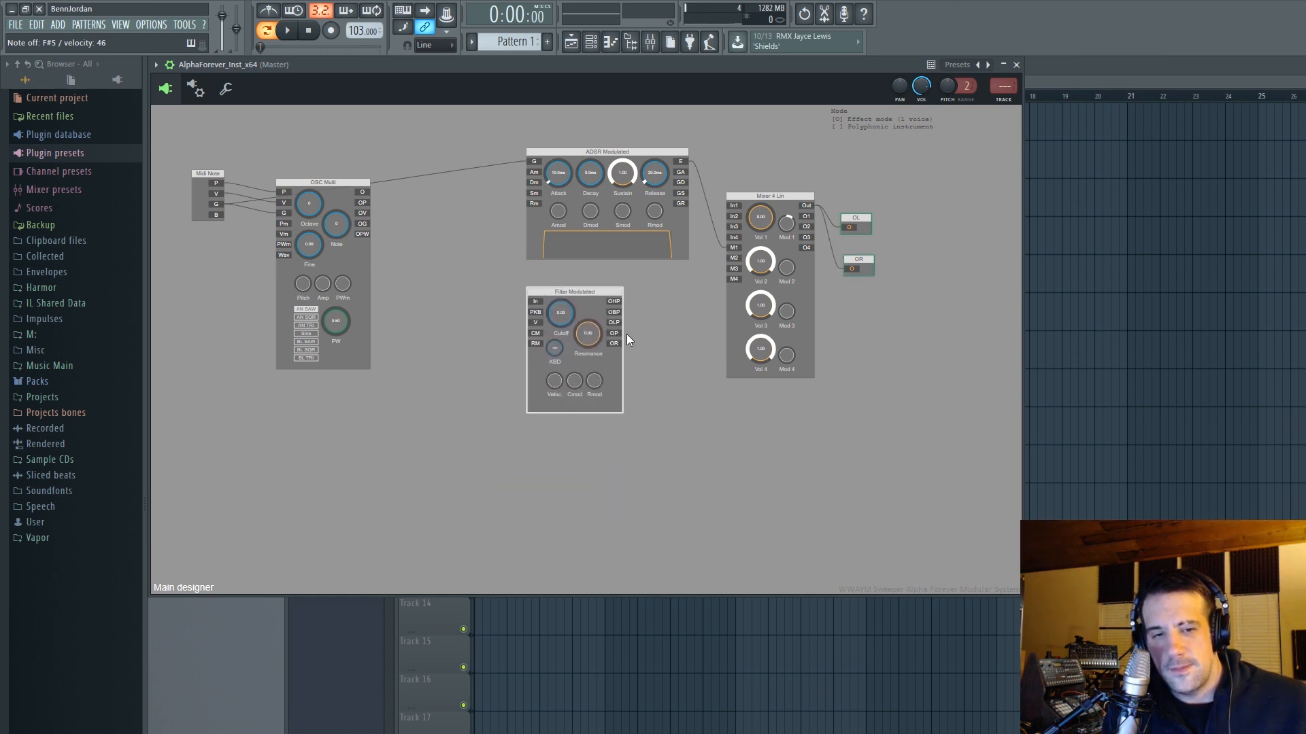
Connect the filter's OLP output to mixer In1 and OSC Multi's O output to the filter's In, and raise Cutoff to maximum.
left_click_drag(703, 247, 729, 207)
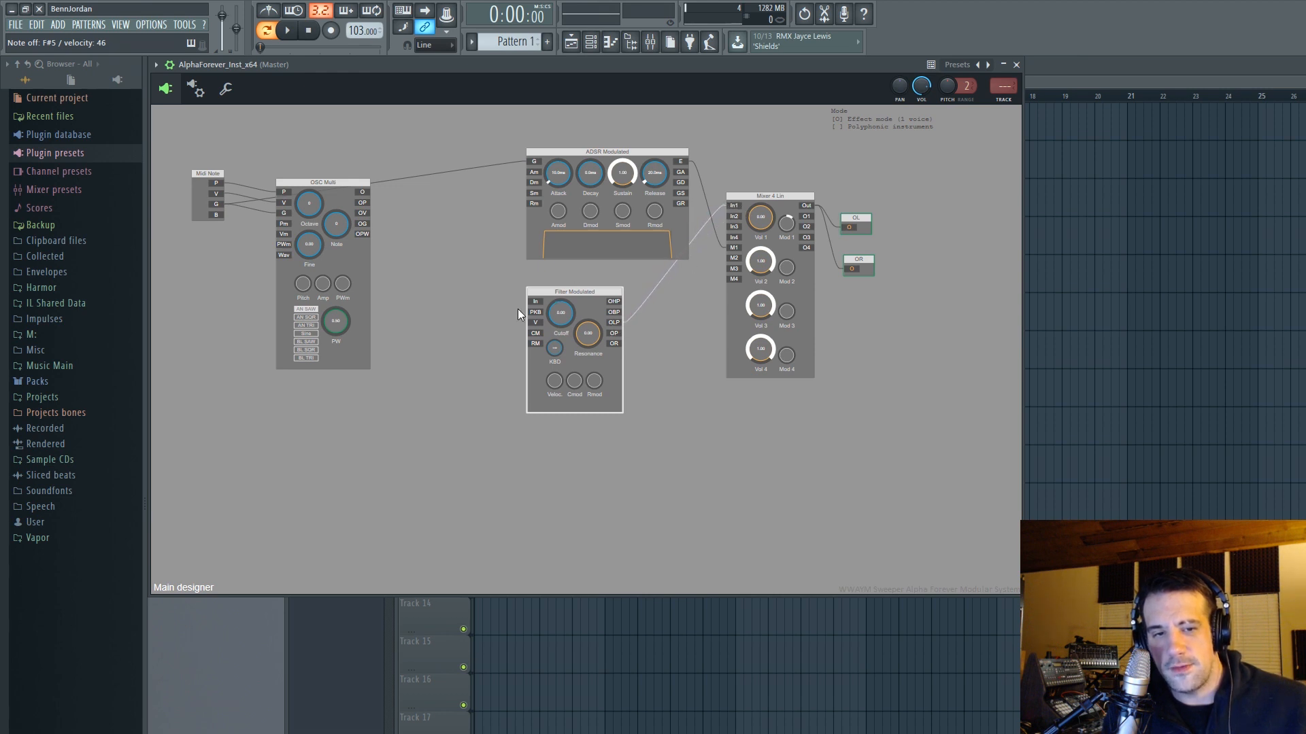
left_click_drag(535, 301, 359, 193)
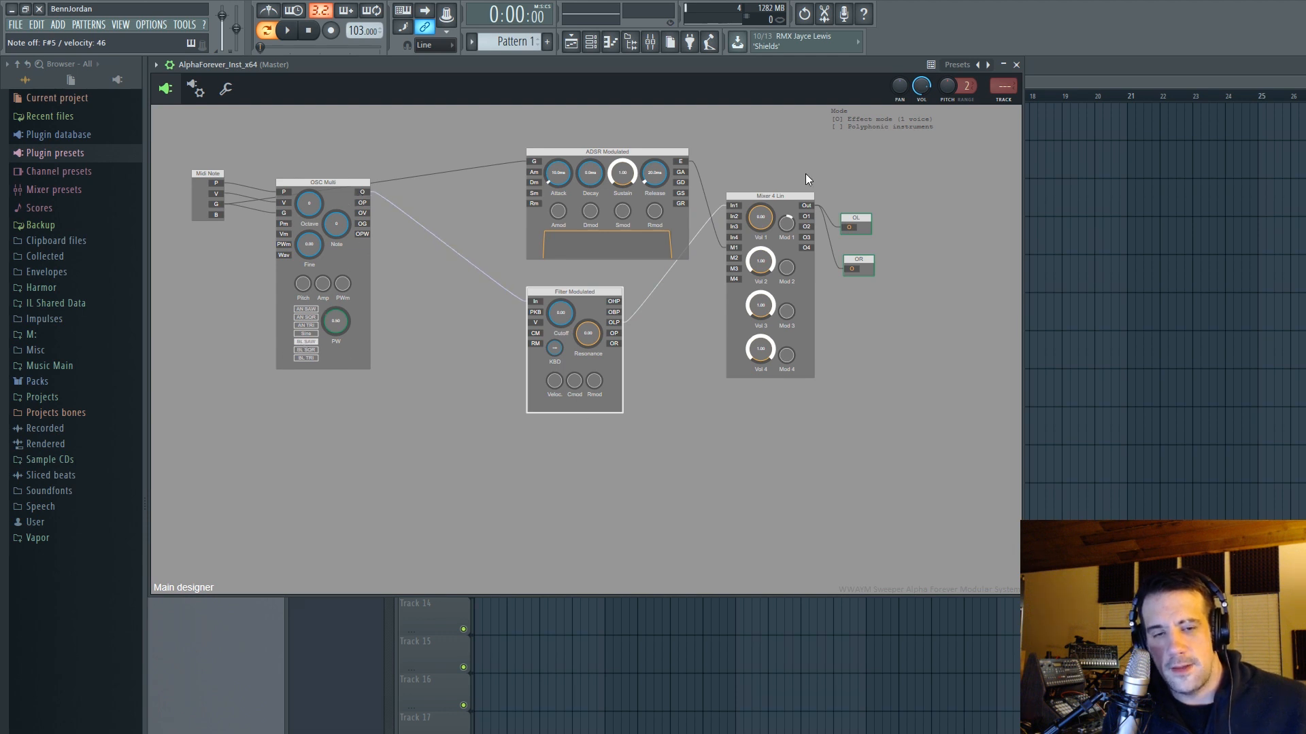
left_click_drag(564, 316, 595, 138)
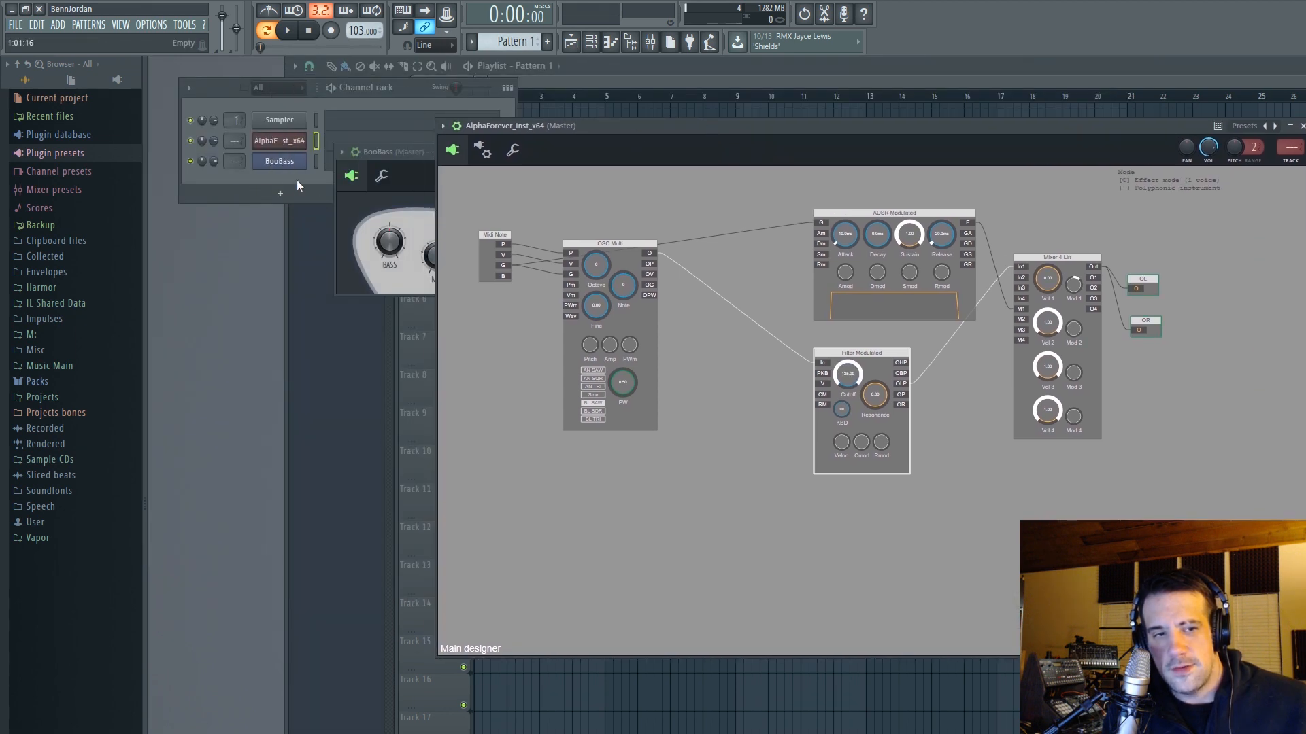
Open the piano roll of the AlphaForever channel and place a short C5 note at the start of bar 1.
left_click(271, 175)
left_click(338, 143)
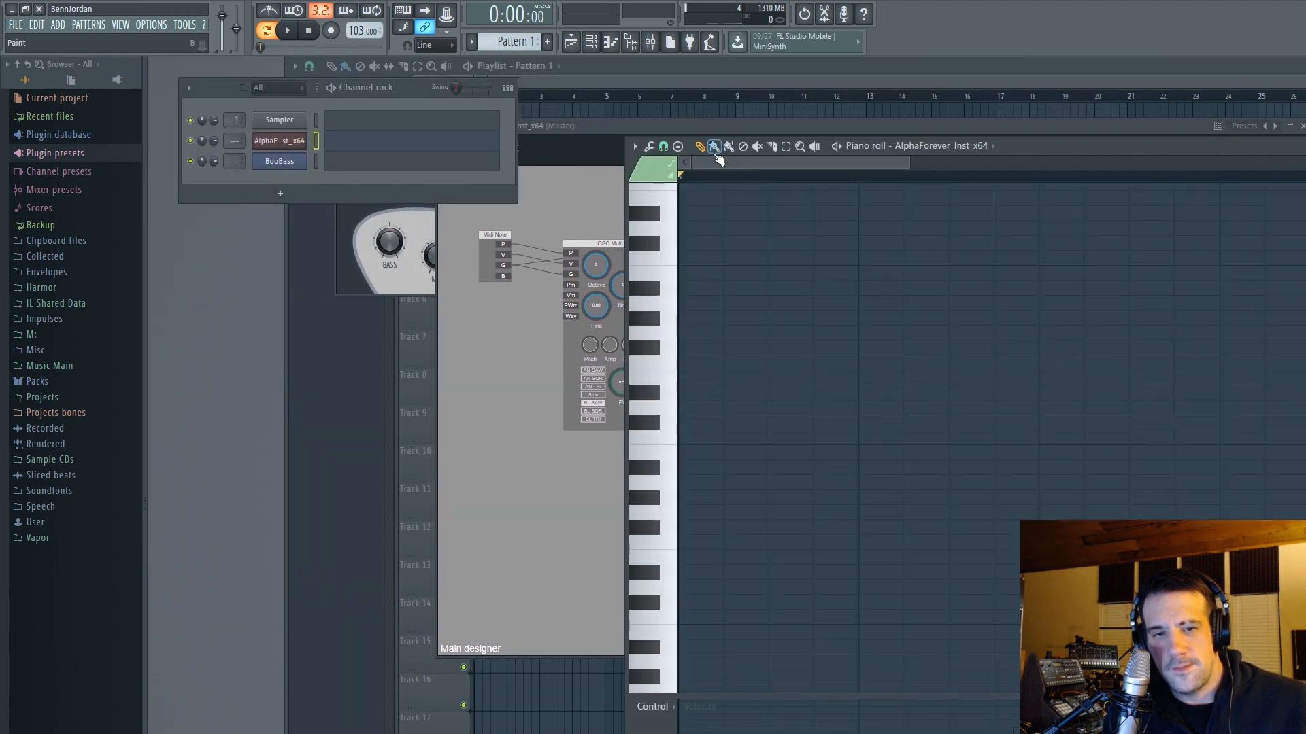
left_click(793, 149)
left_click_drag(1061, 147, 609, 87)
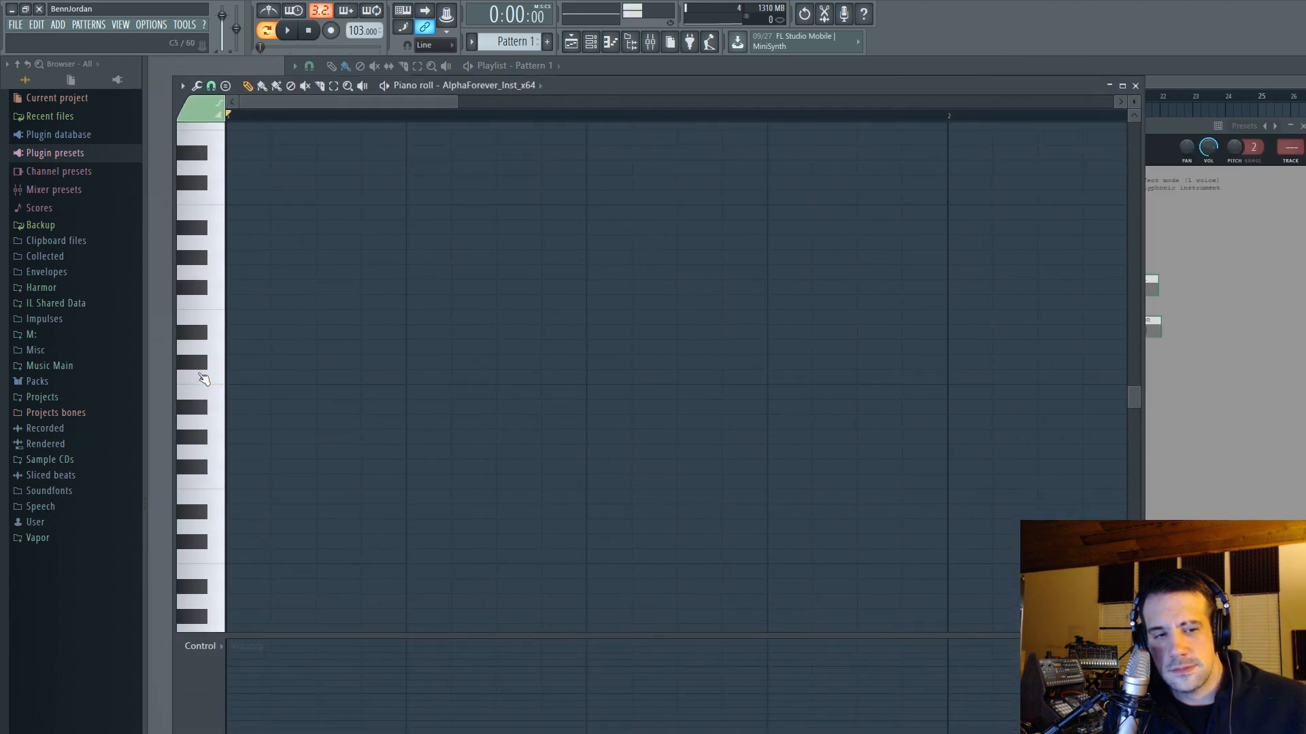
left_click(228, 378)
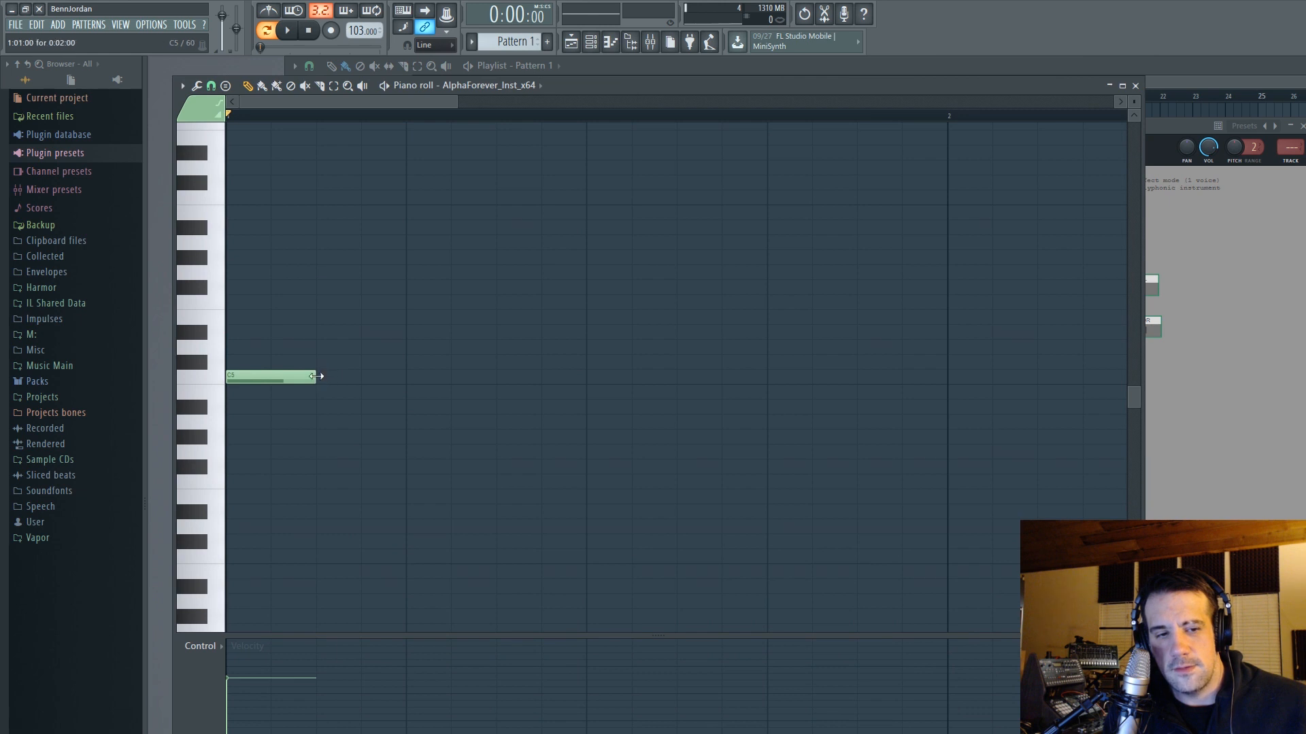
left_click_drag(310, 376, 270, 377)
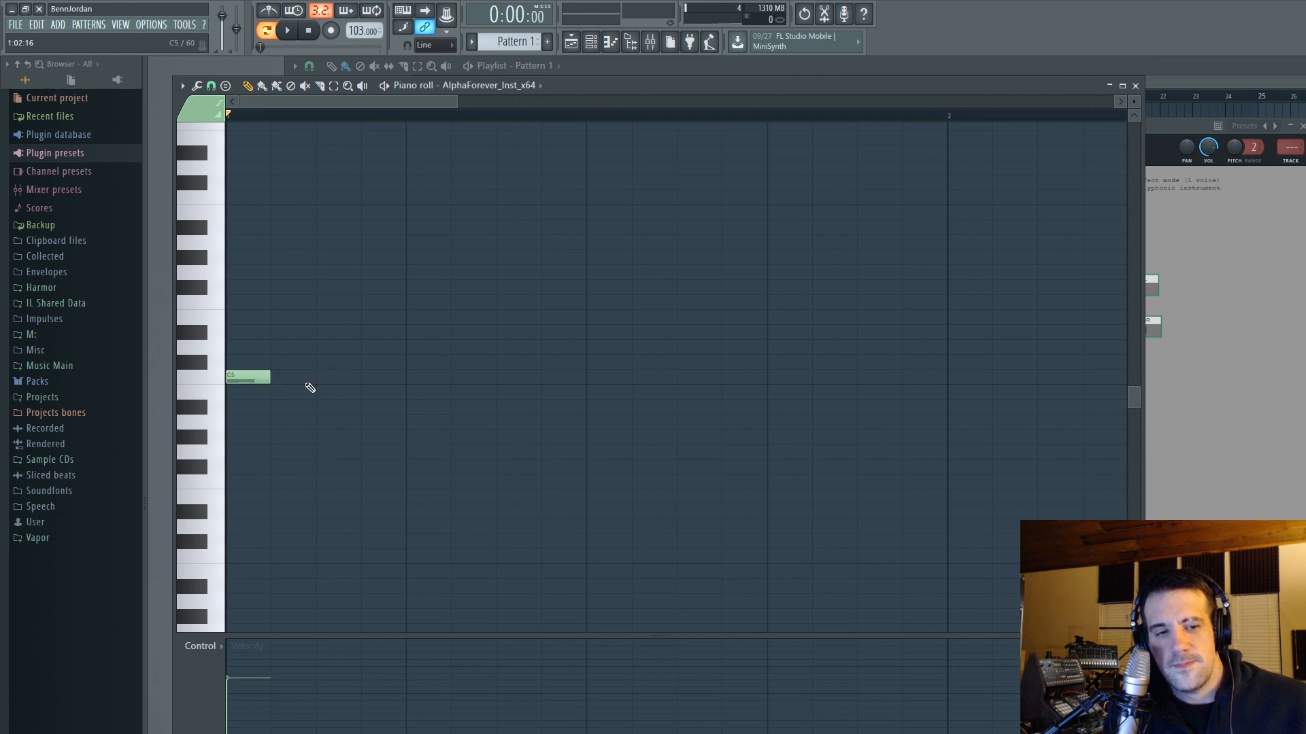
Continue the bar 1 melody with short, spaced-out notes D#5, G5, C4, A5, A#5 and G5.
left_click(368, 333)
left_click(411, 272)
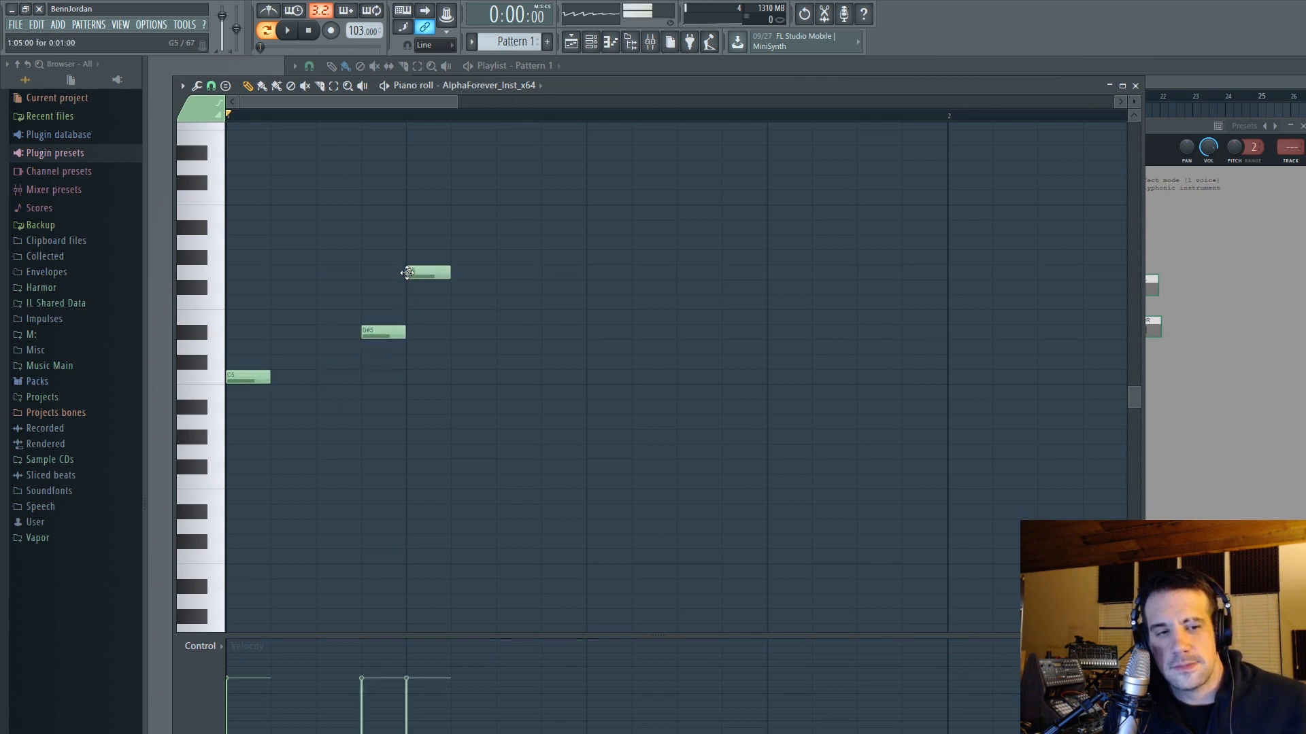
left_click(502, 556)
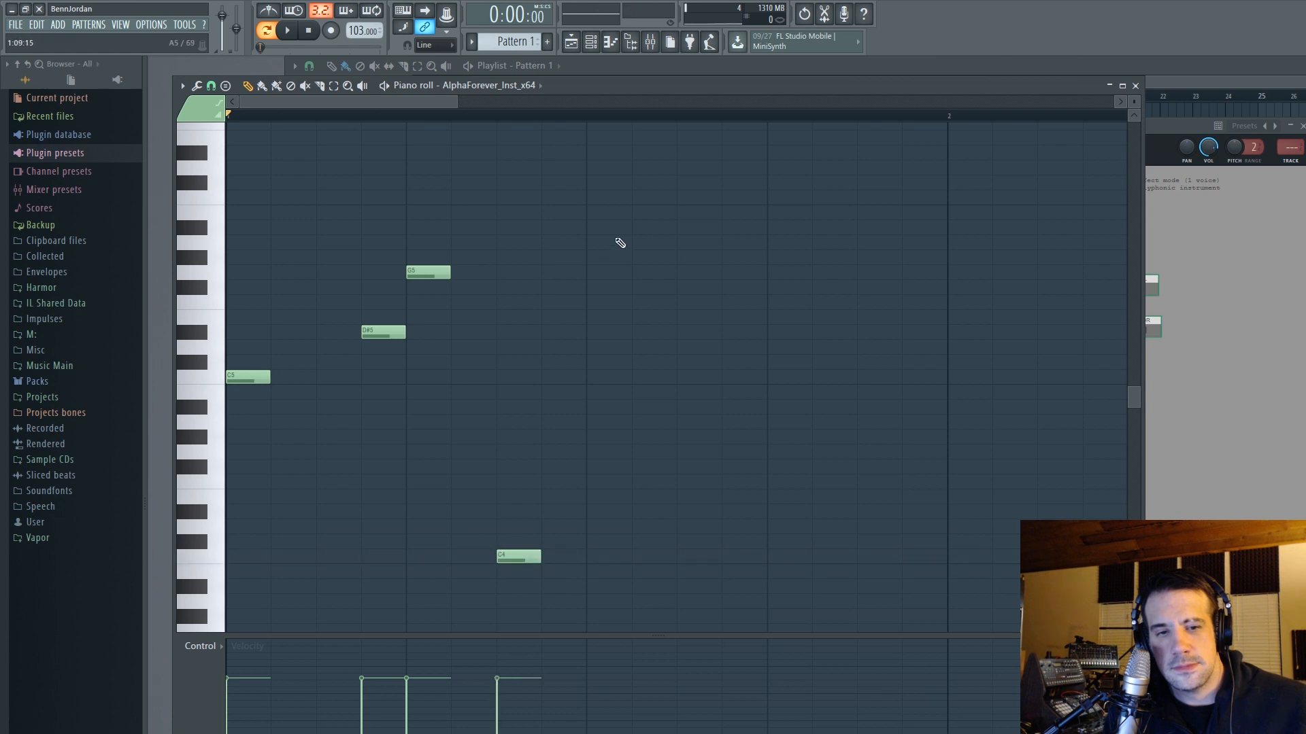
left_click(682, 242)
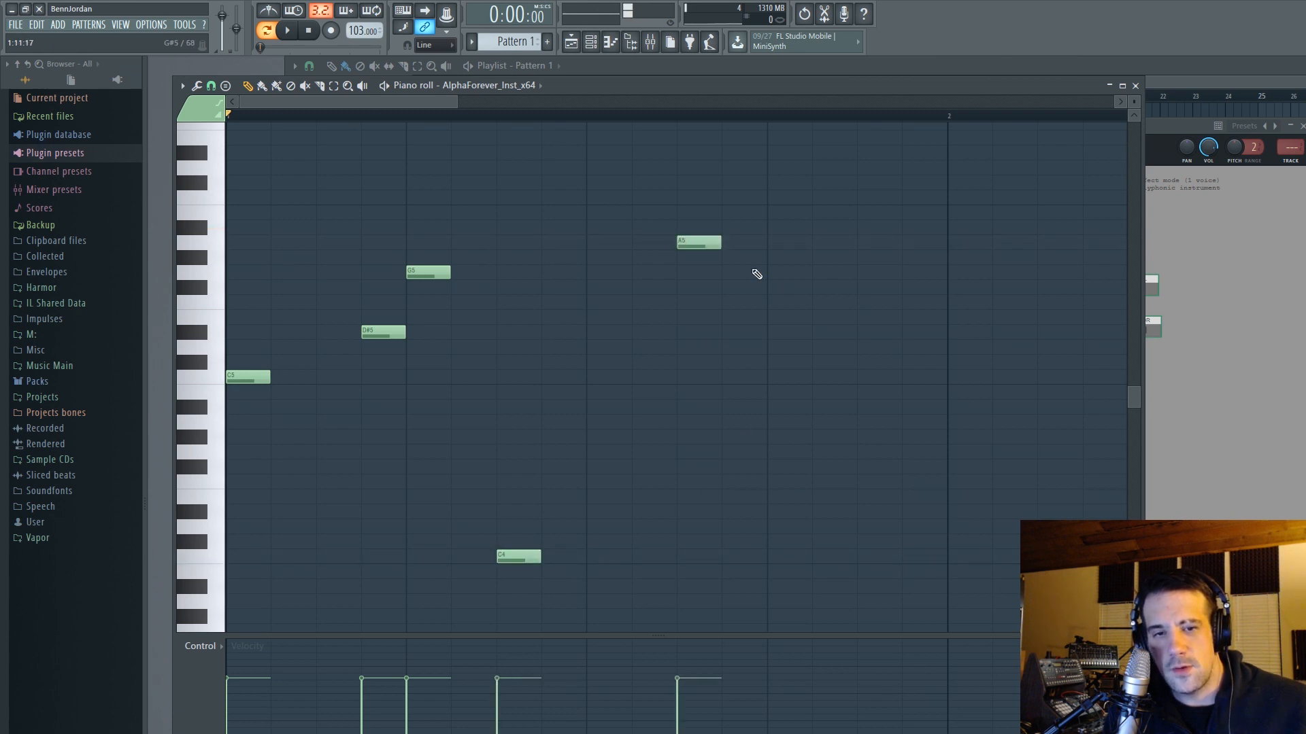
left_click(776, 228)
left_click(873, 273)
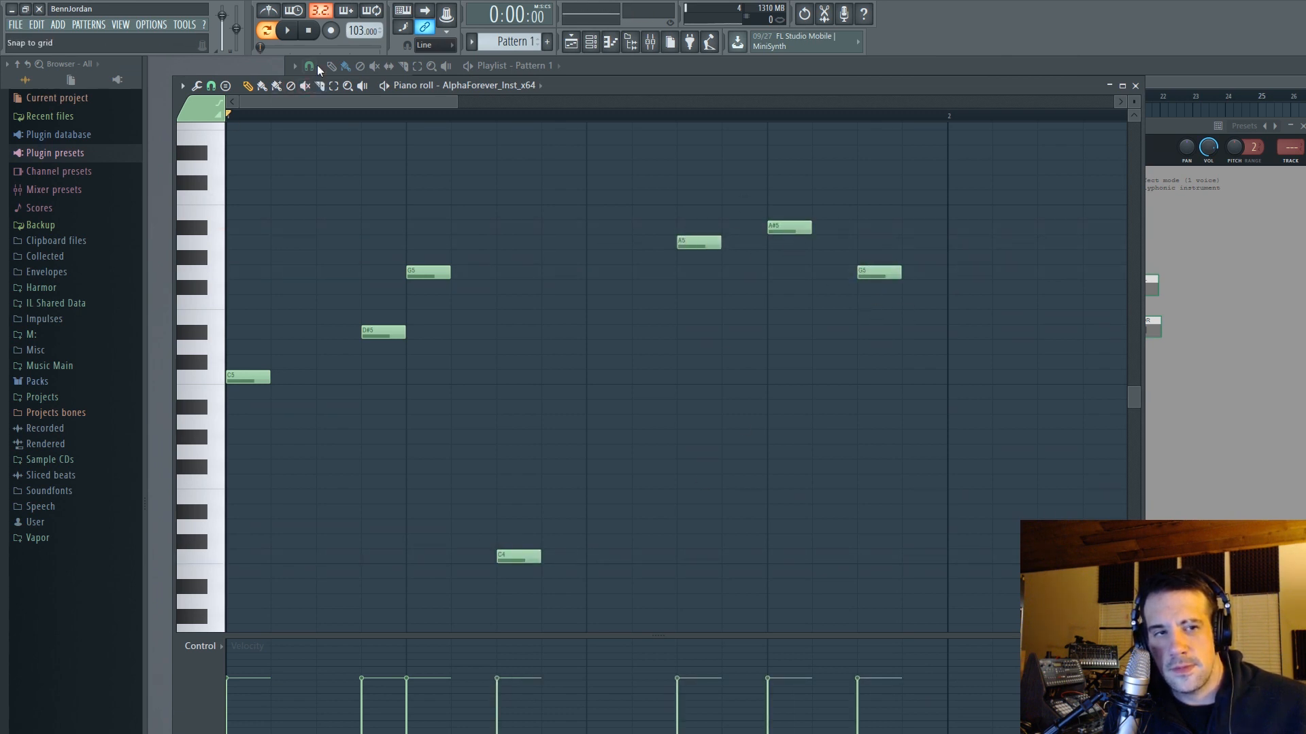
Start playback and shape the ADSR into a pluck with Sustain near zero and slightly raised Decay and Release.
key("space")
left_click_drag(1166, 129, 879, 68)
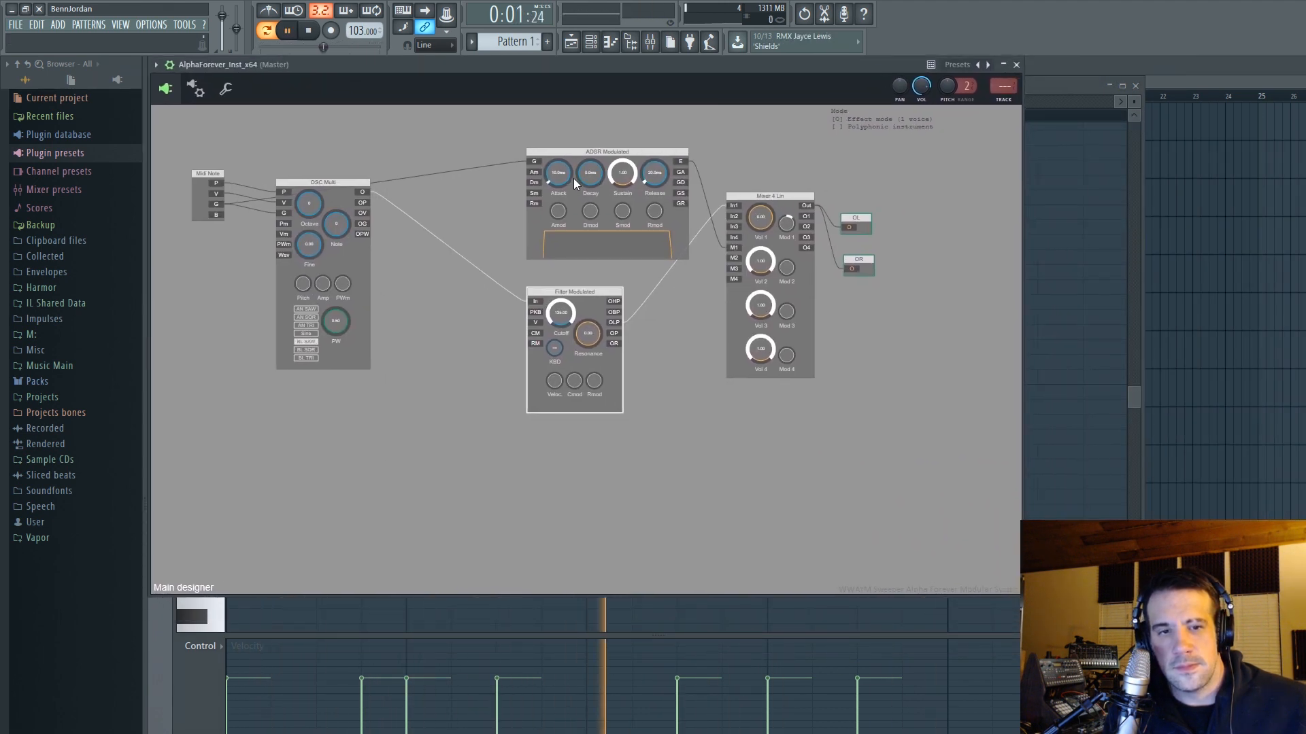
left_click_drag(616, 175, 605, 277)
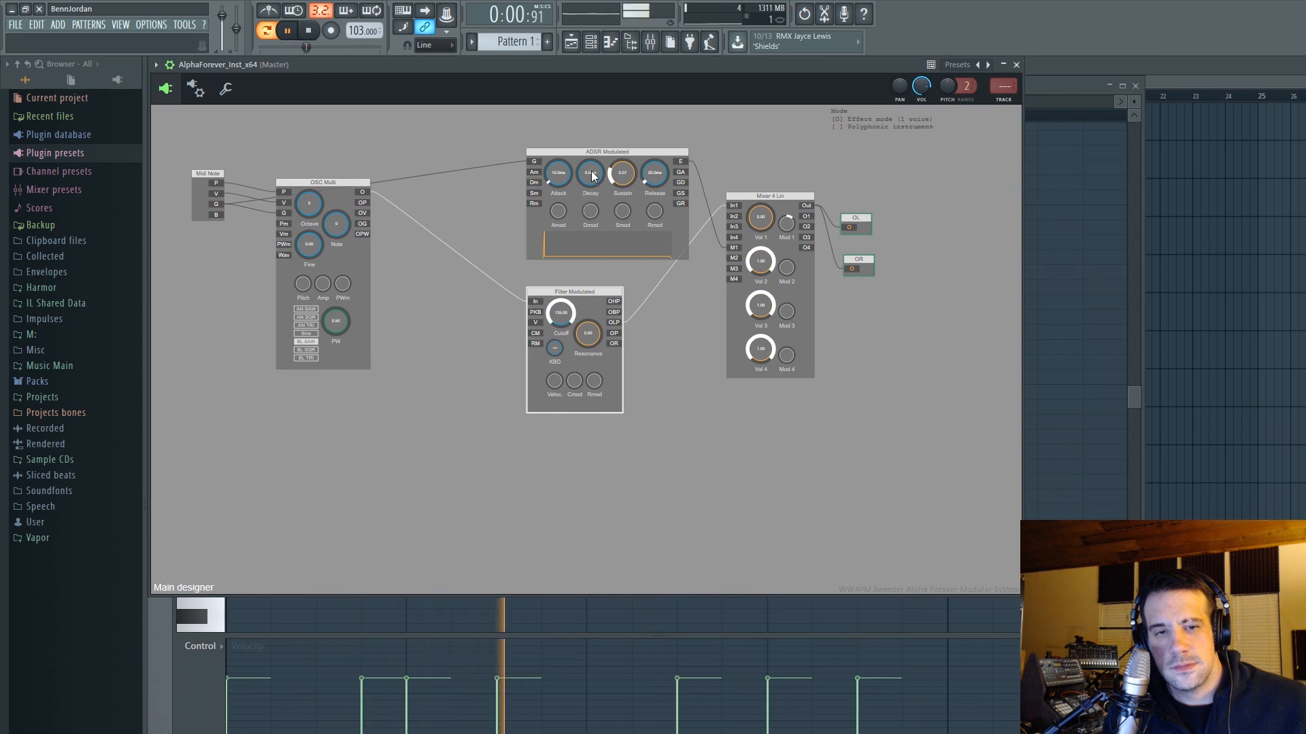
left_click_drag(591, 172, 593, 147)
left_click_drag(655, 175, 656, 147)
mouse_move(591, 172)
left_mouse_down()
mouse_move(591, 183)
mouse_move(622, 183)
mouse_move(591, 185)
mouse_move(658, 179)
mouse_move(591, 177)
left_mouse_up()
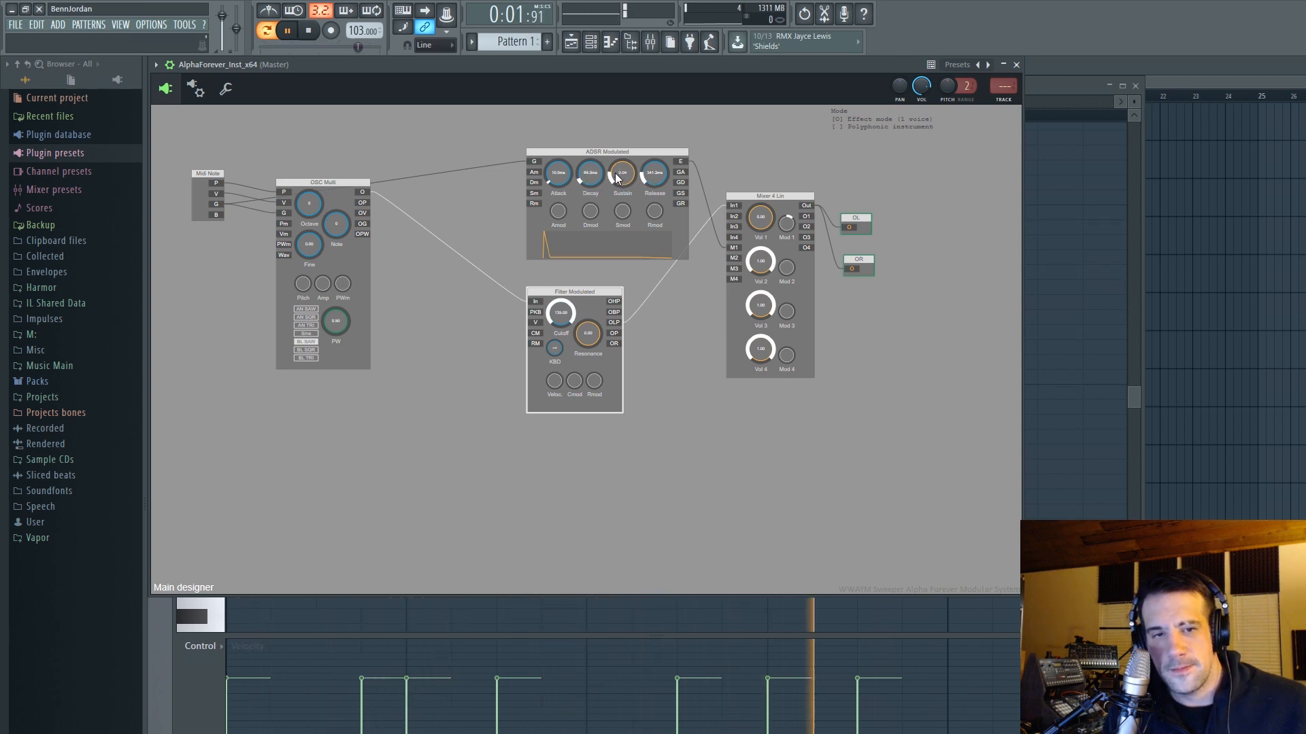
Transpose all notes of the melody down one octave so it starts on C4, and close the piano roll.
left_click(1052, 91)
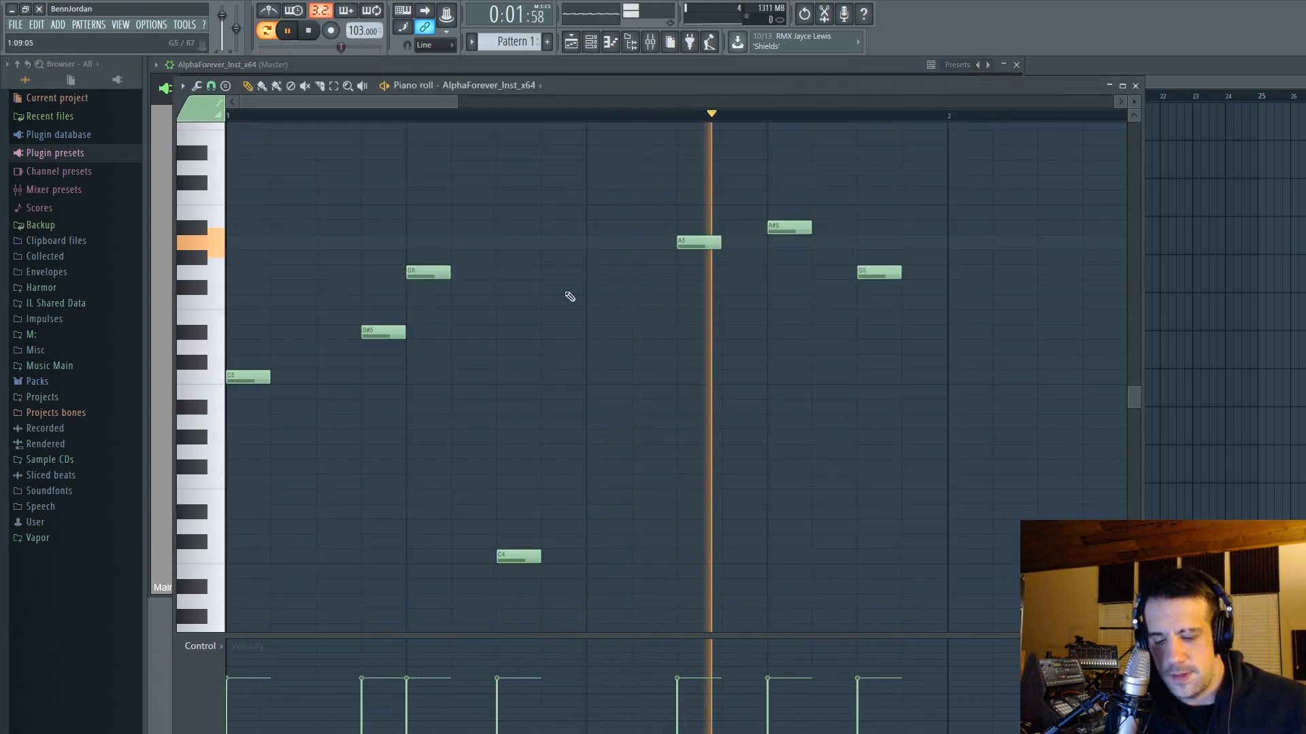
key("ctrl+a")
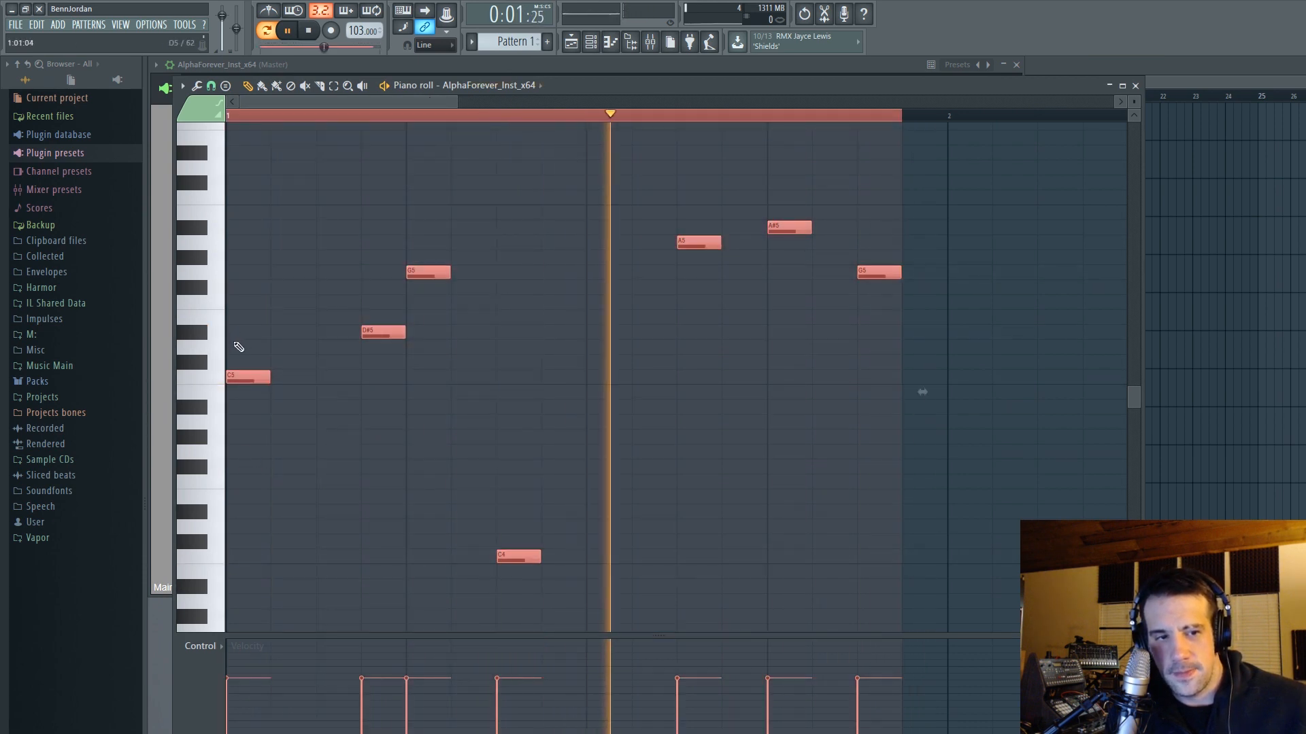
left_click_drag(238, 379, 220, 567)
scroll(231, 569, "down", 6)
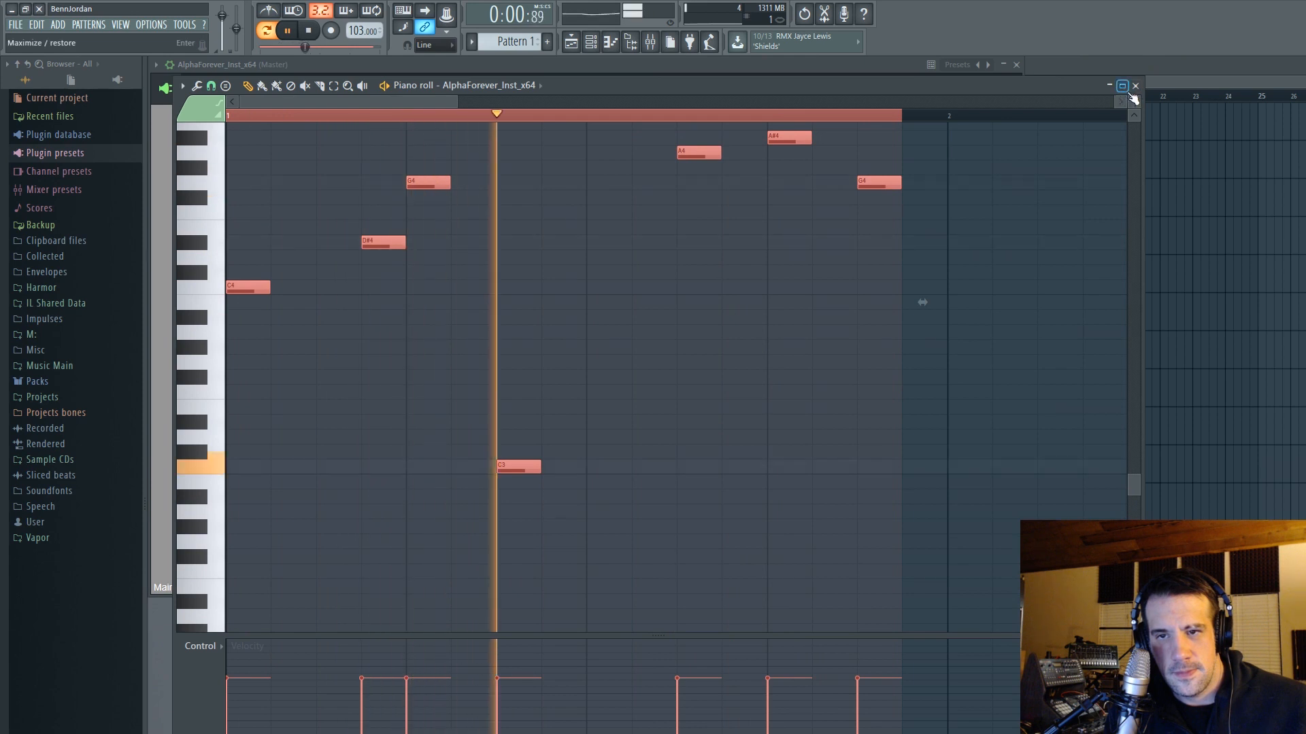
left_click(236, 117)
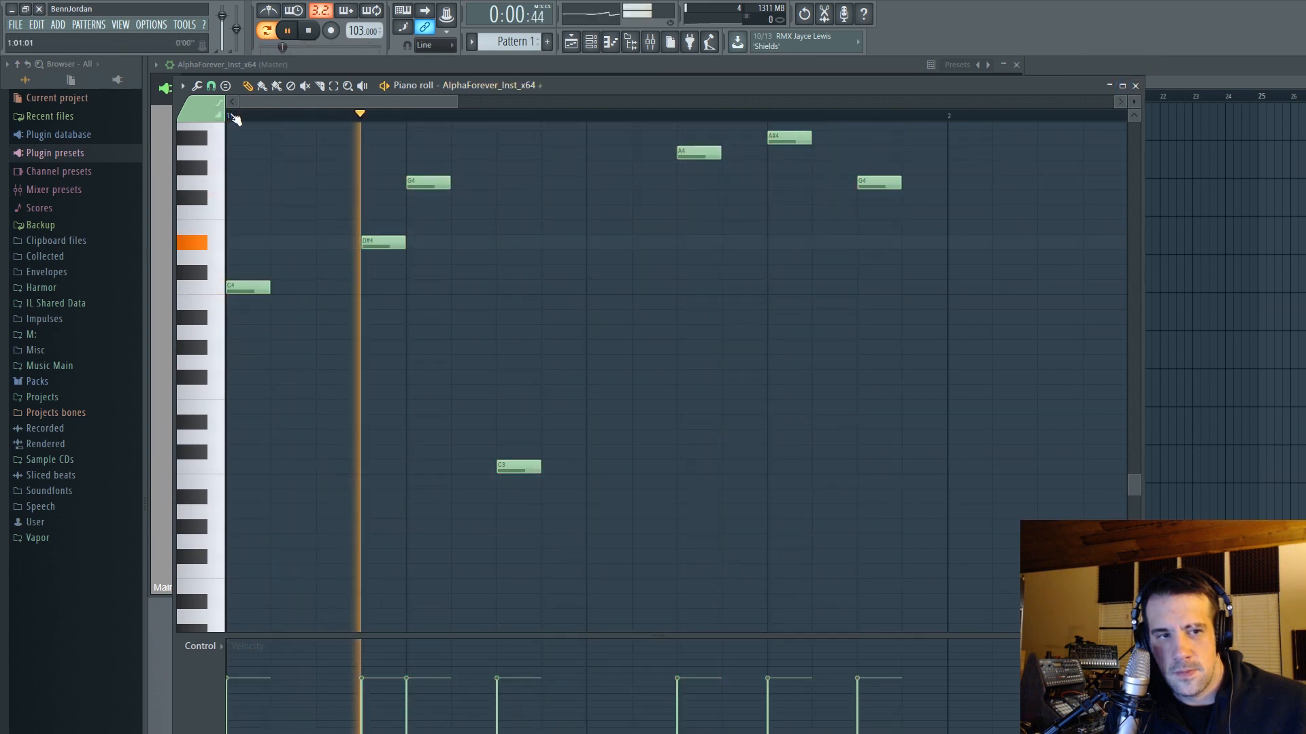
left_click(1135, 86)
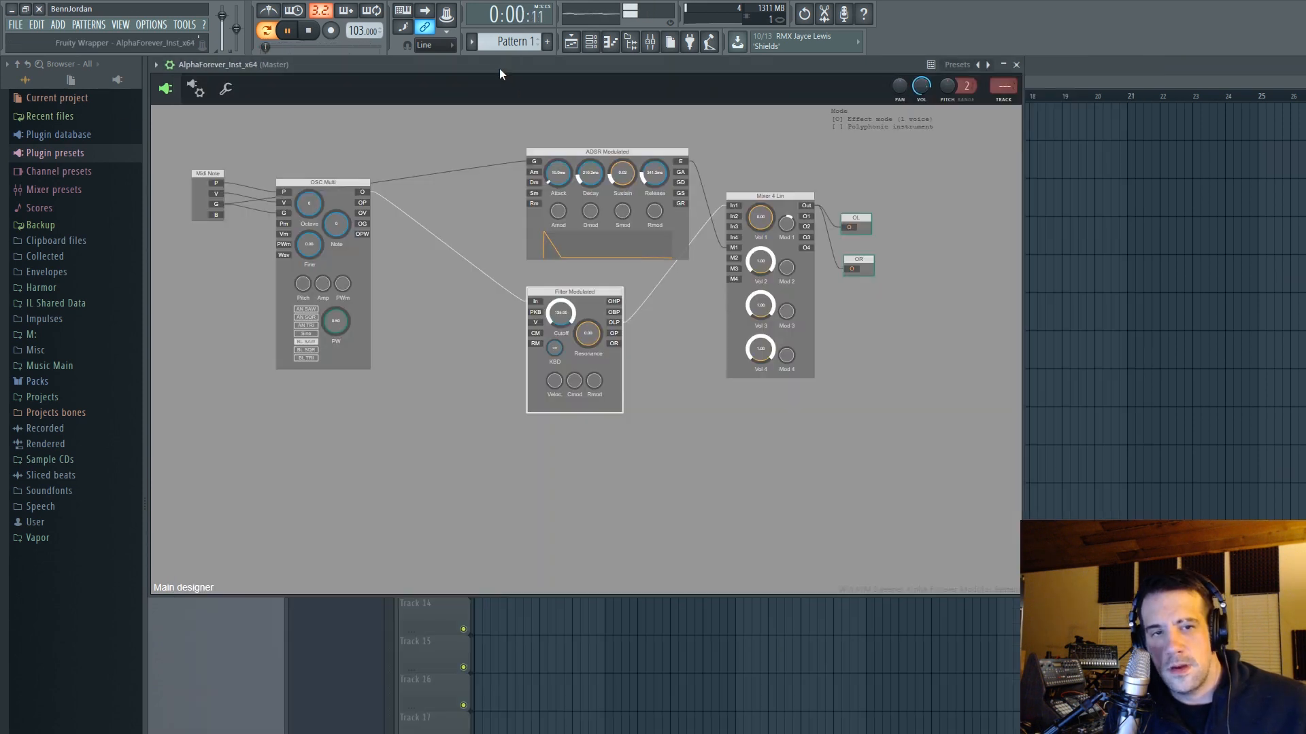
Sweep the filter's Cutoff and Resonance during playback, ending with Cutoff at 0 and Resonance partly raised.
left_click_drag(561, 313, 553, 376)
left_click_drag(593, 293, 600, 233)
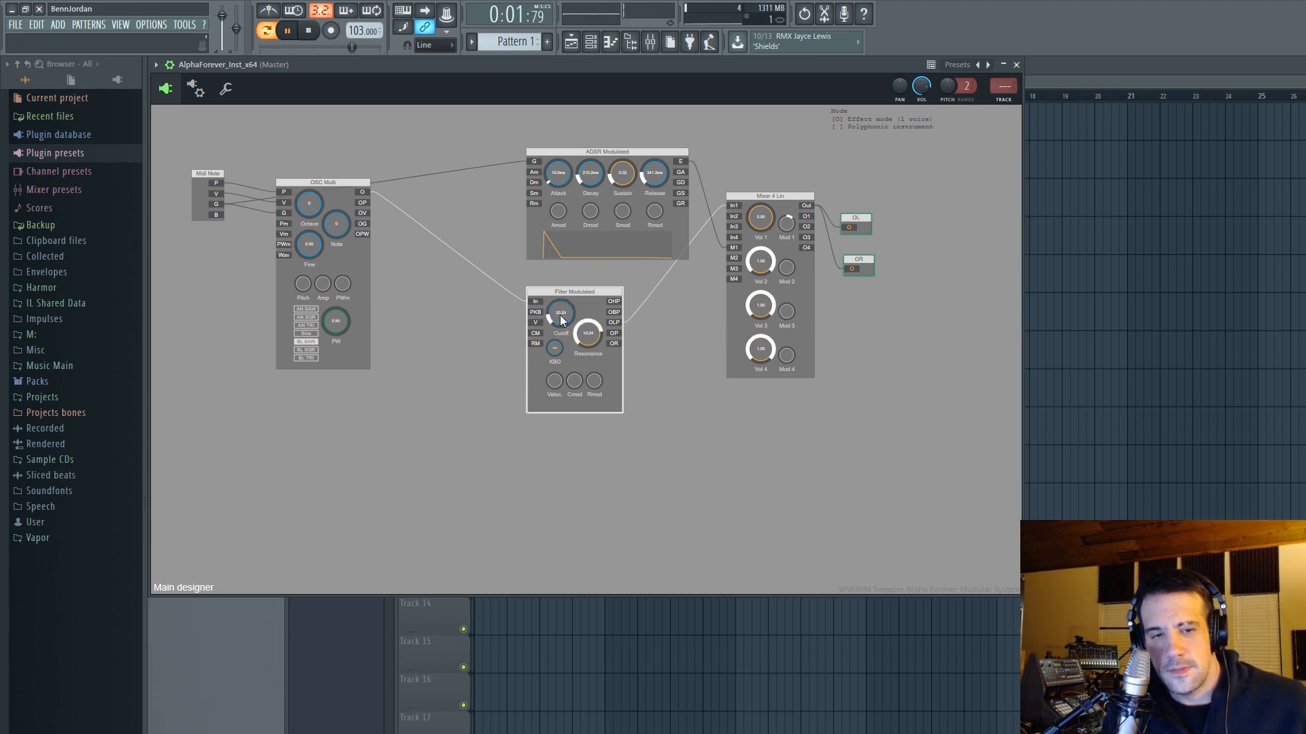
left_click_drag(562, 318, 563, 291)
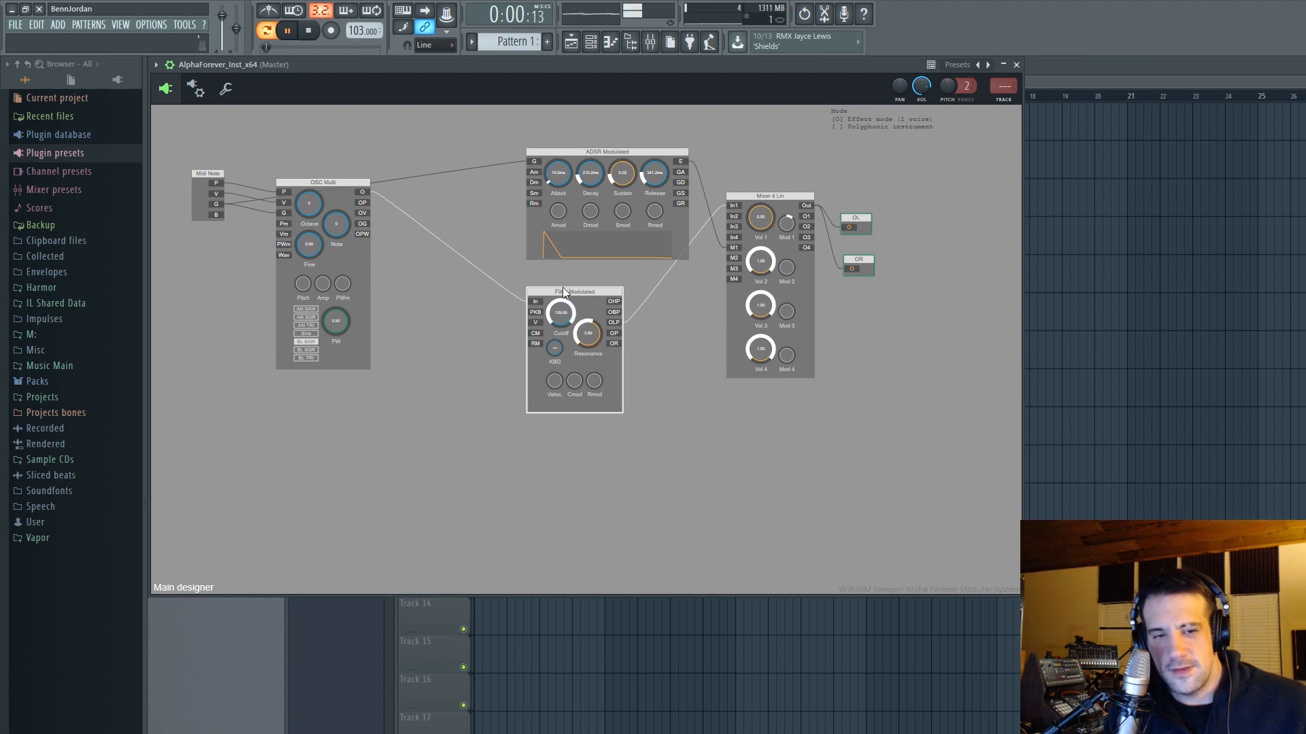
left_click_drag(557, 345, 522, 451)
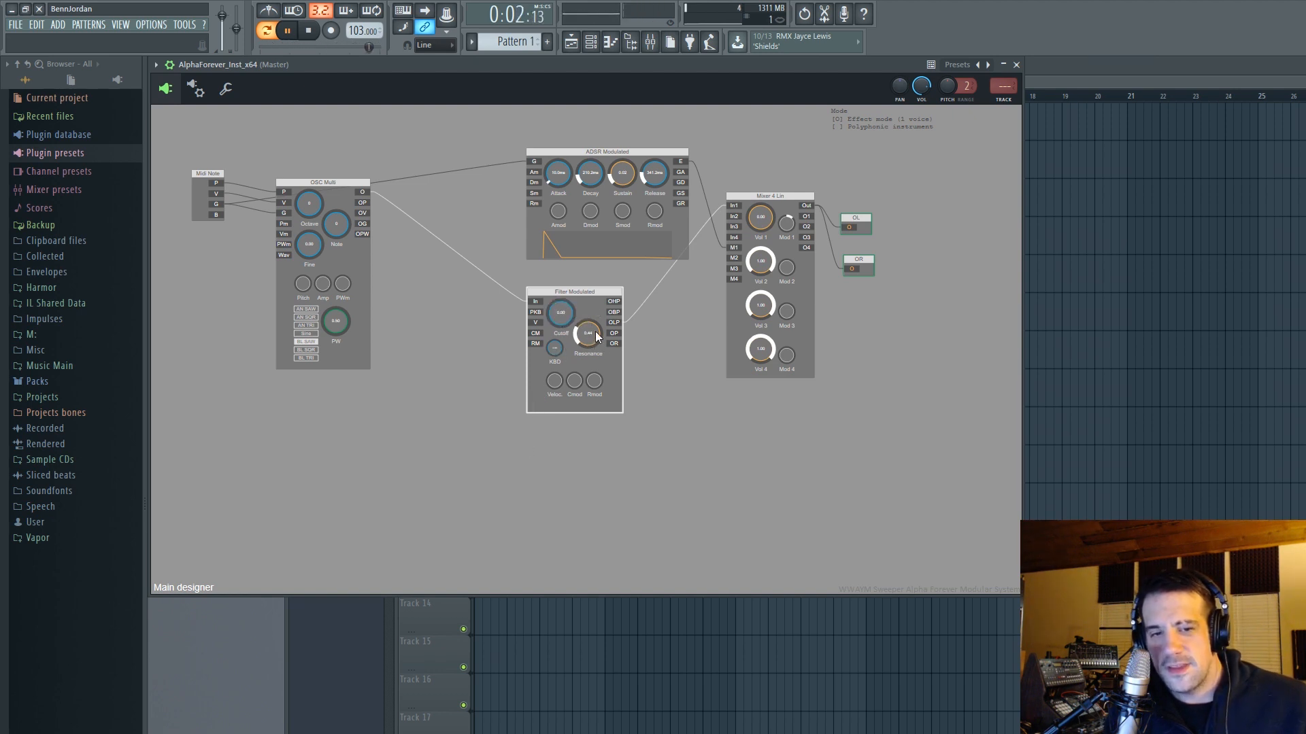
left_click_drag(589, 332, 576, 341)
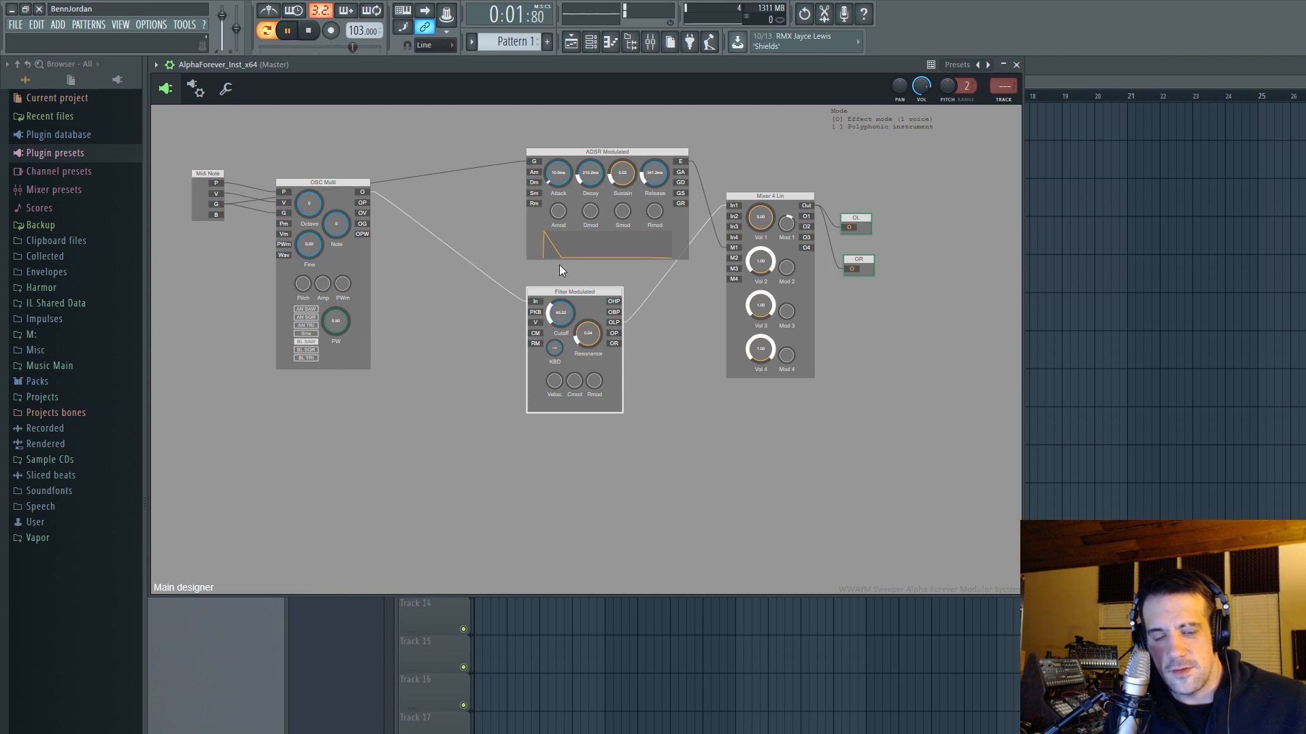
left_click_drag(566, 226, 568, 214)
left_click_drag(581, 337, 596, 268)
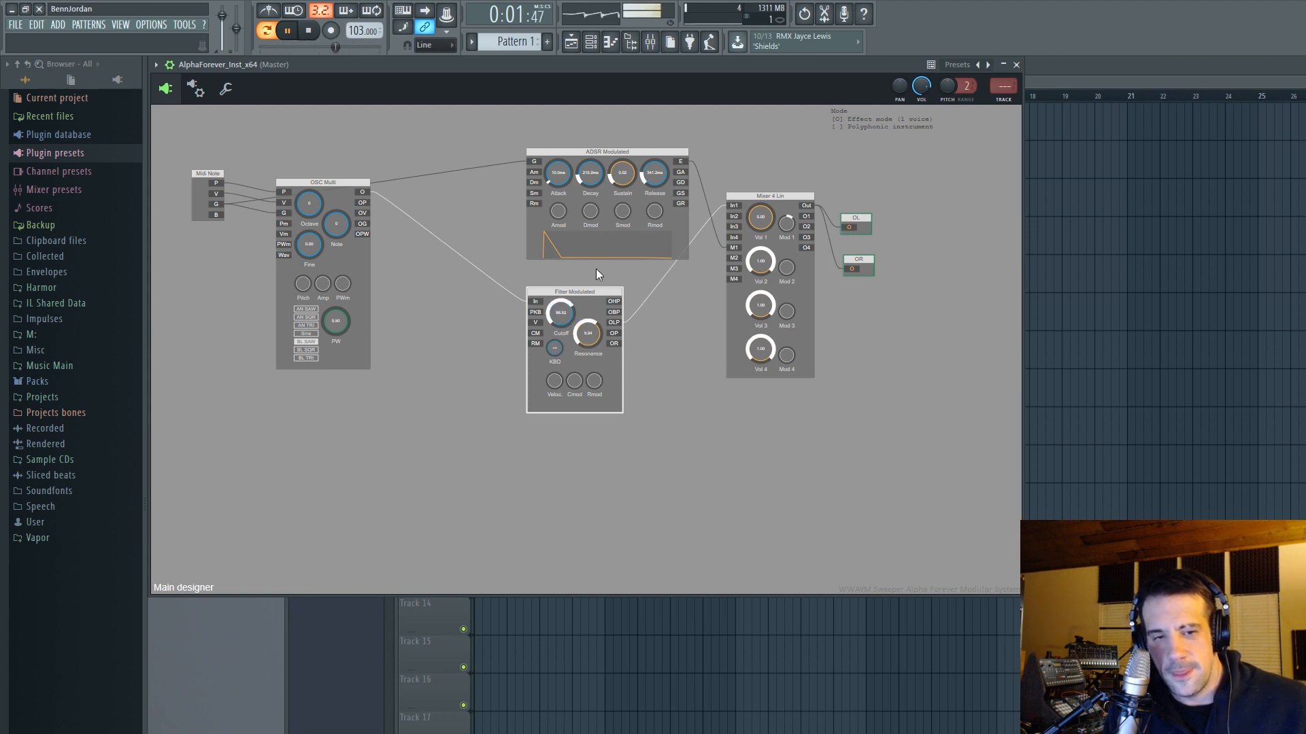
left_click_drag(559, 326, 570, 278)
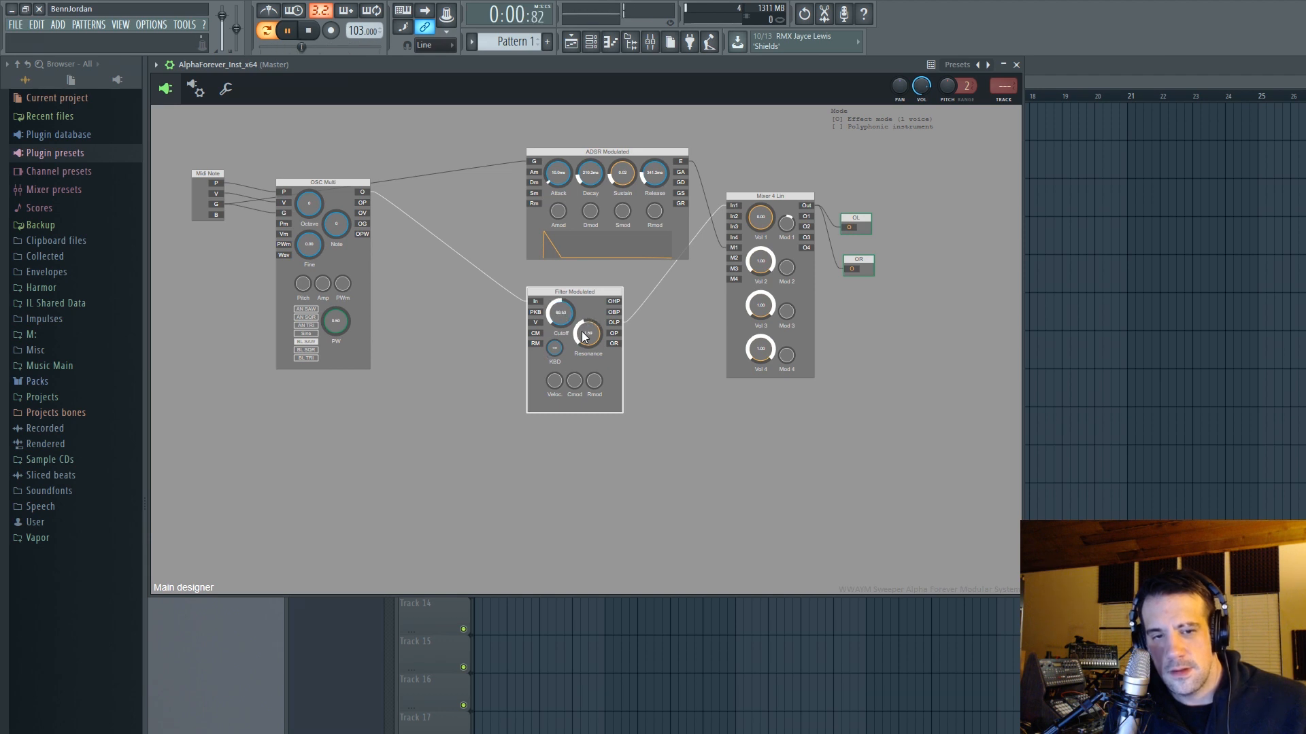
double_click(564, 303)
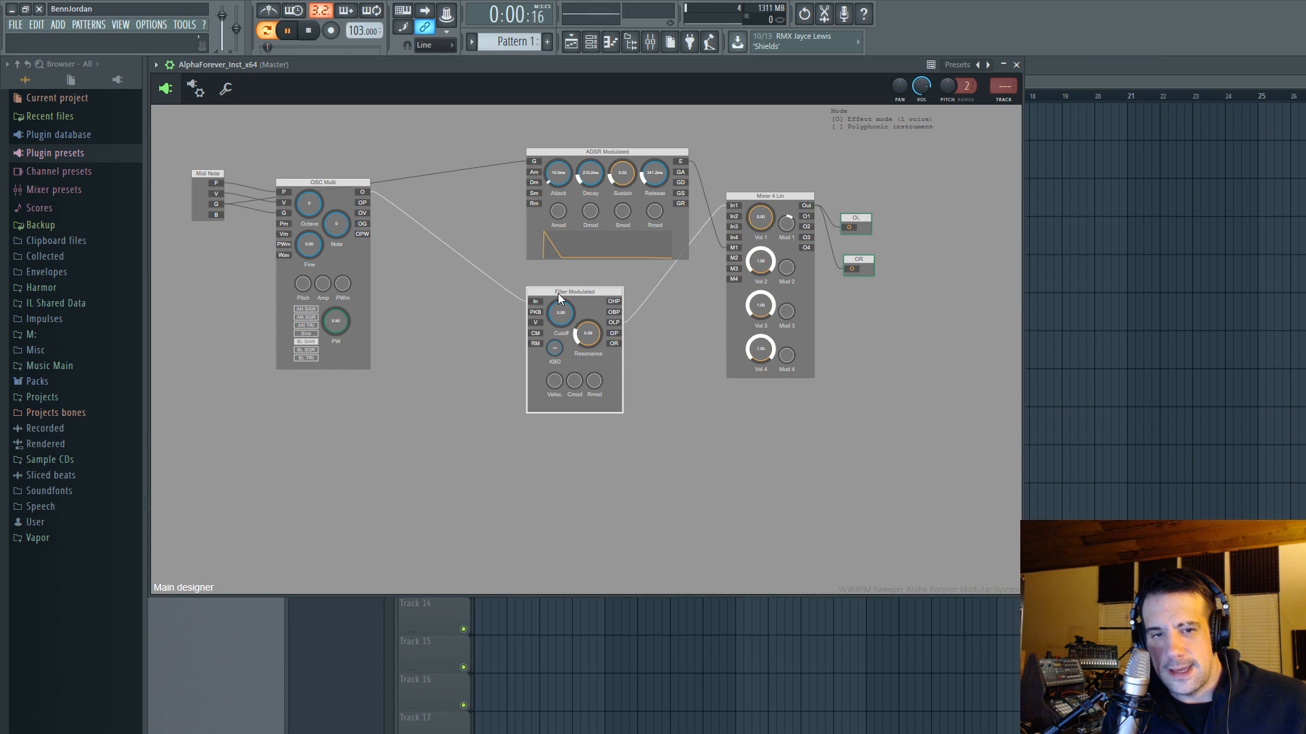
Add an LFO Multi module, place it directly below OSC Multi and raise its Freq slightly.
left_click(284, 480)
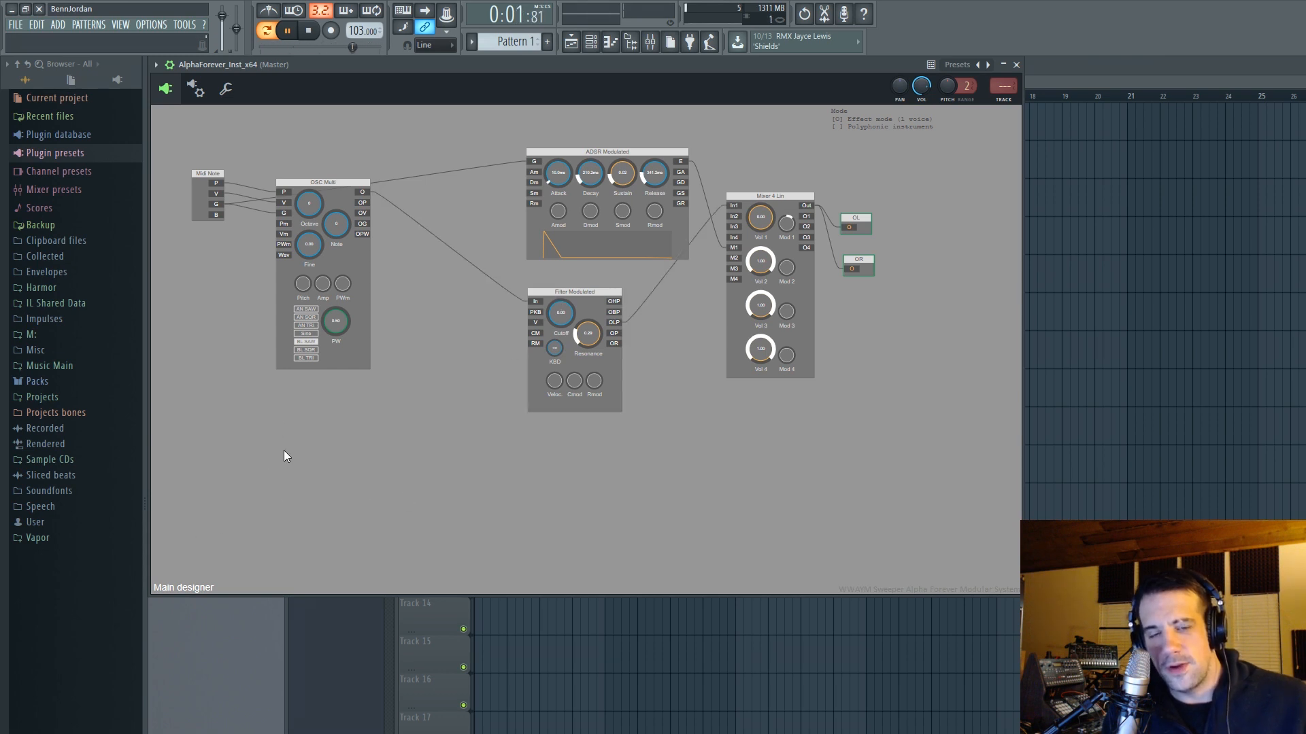
right_click(283, 450)
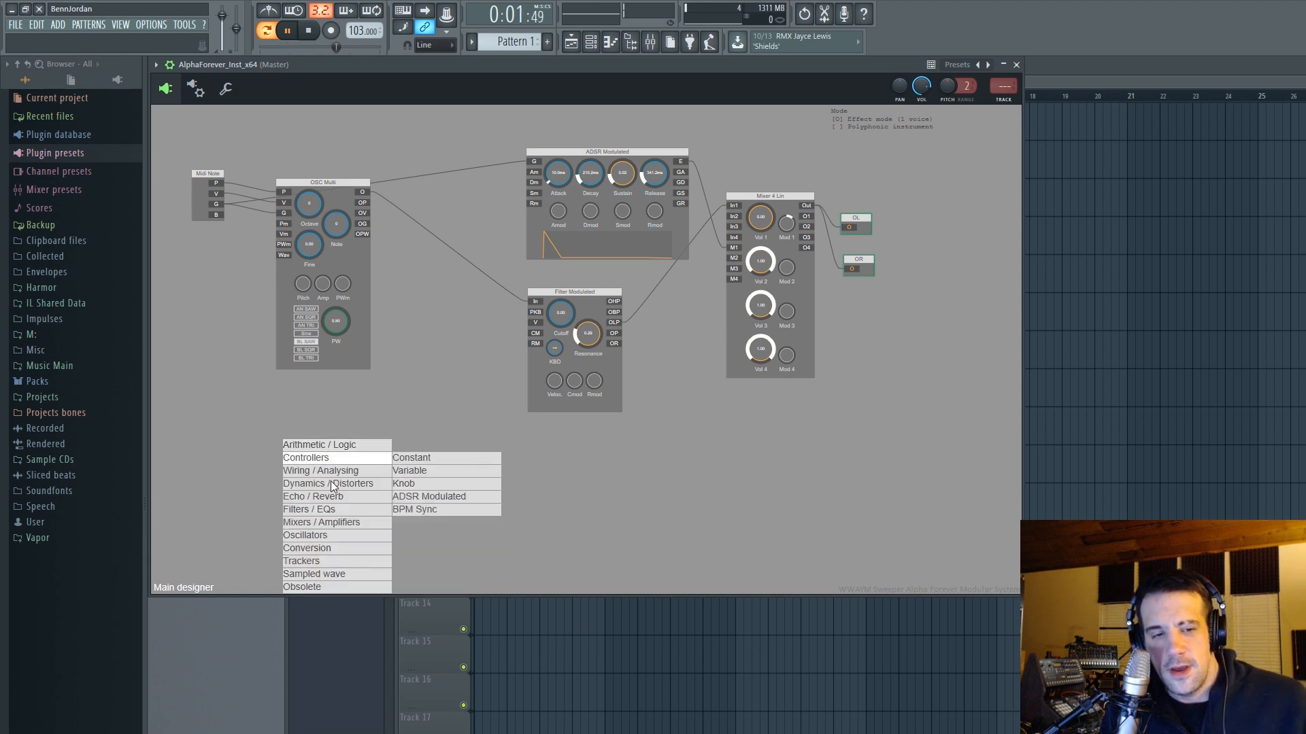
mouse_move(332, 513)
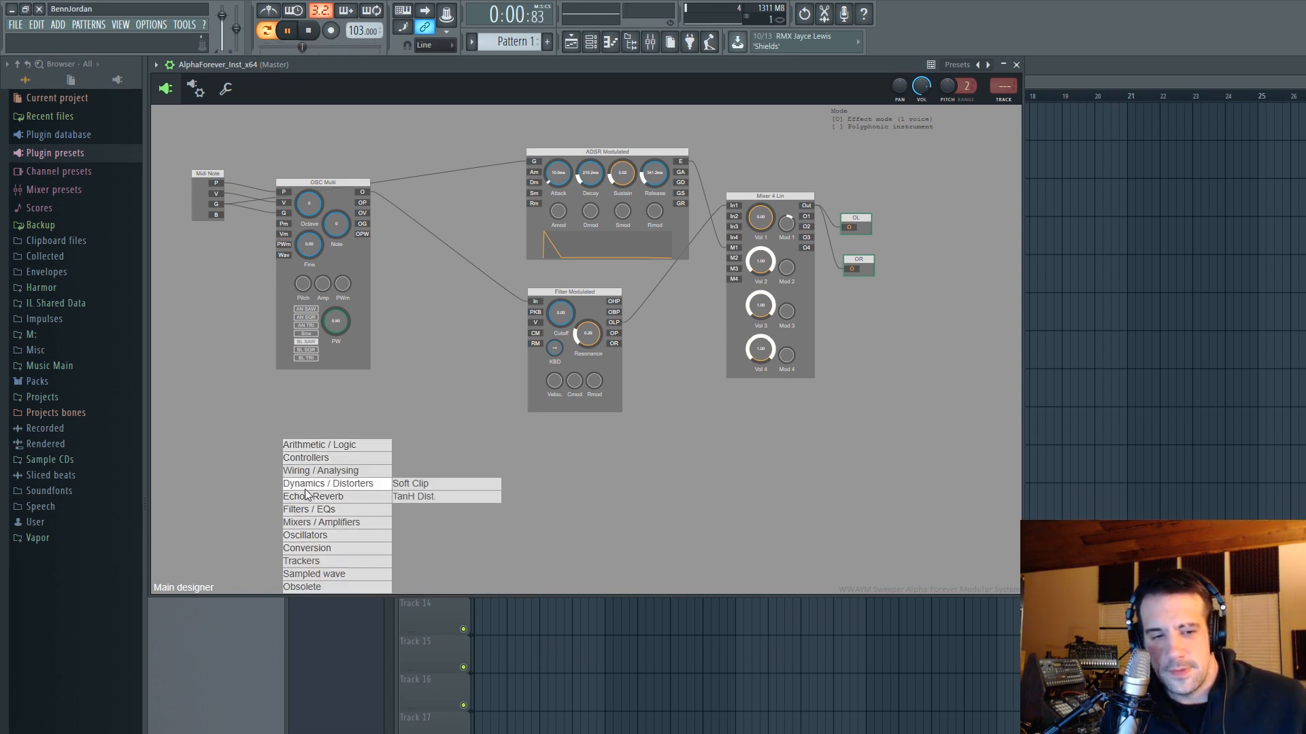
mouse_move(306, 552)
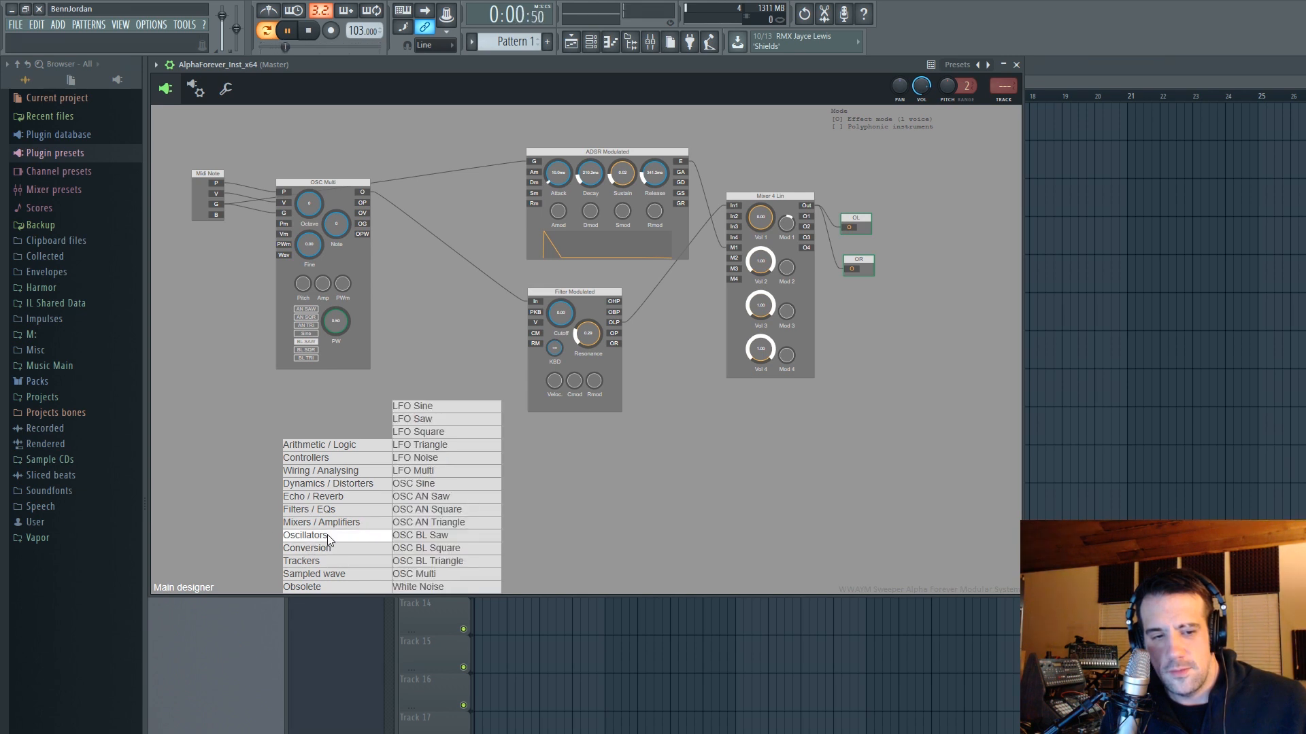
left_click(446, 470)
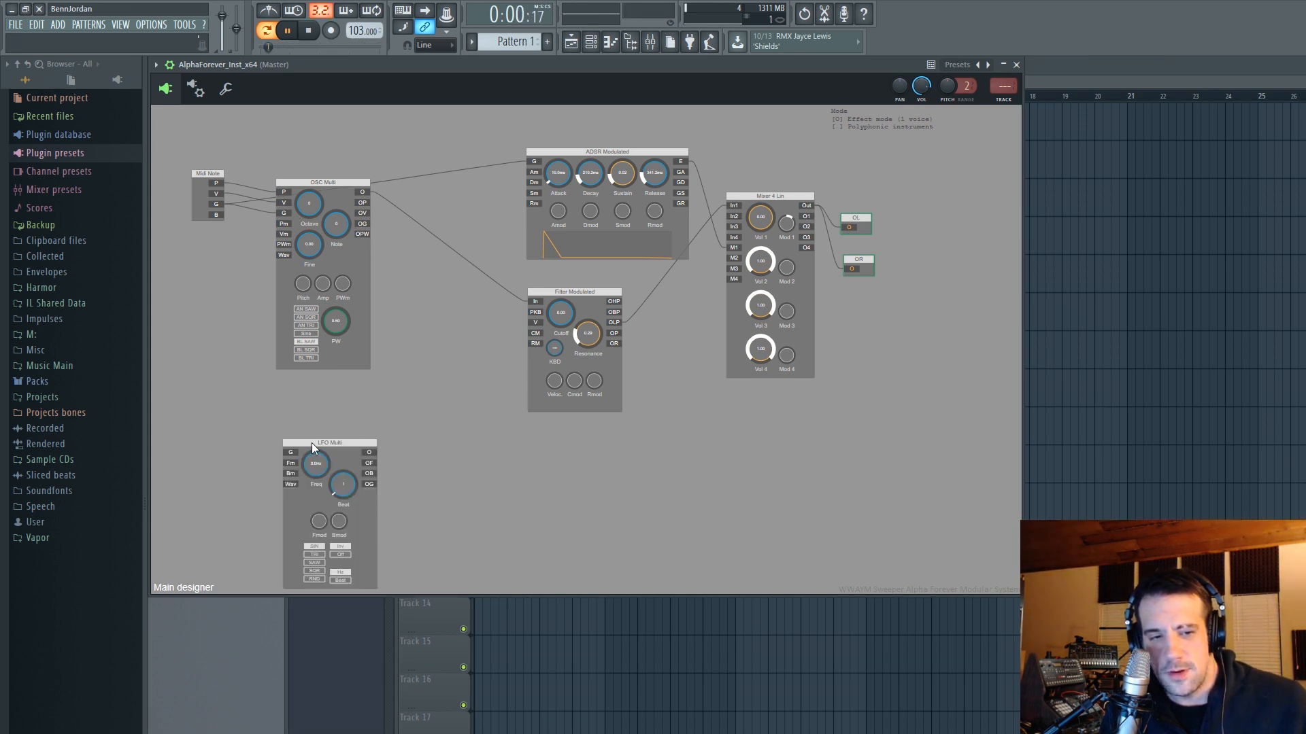
left_click_drag(312, 443, 350, 397)
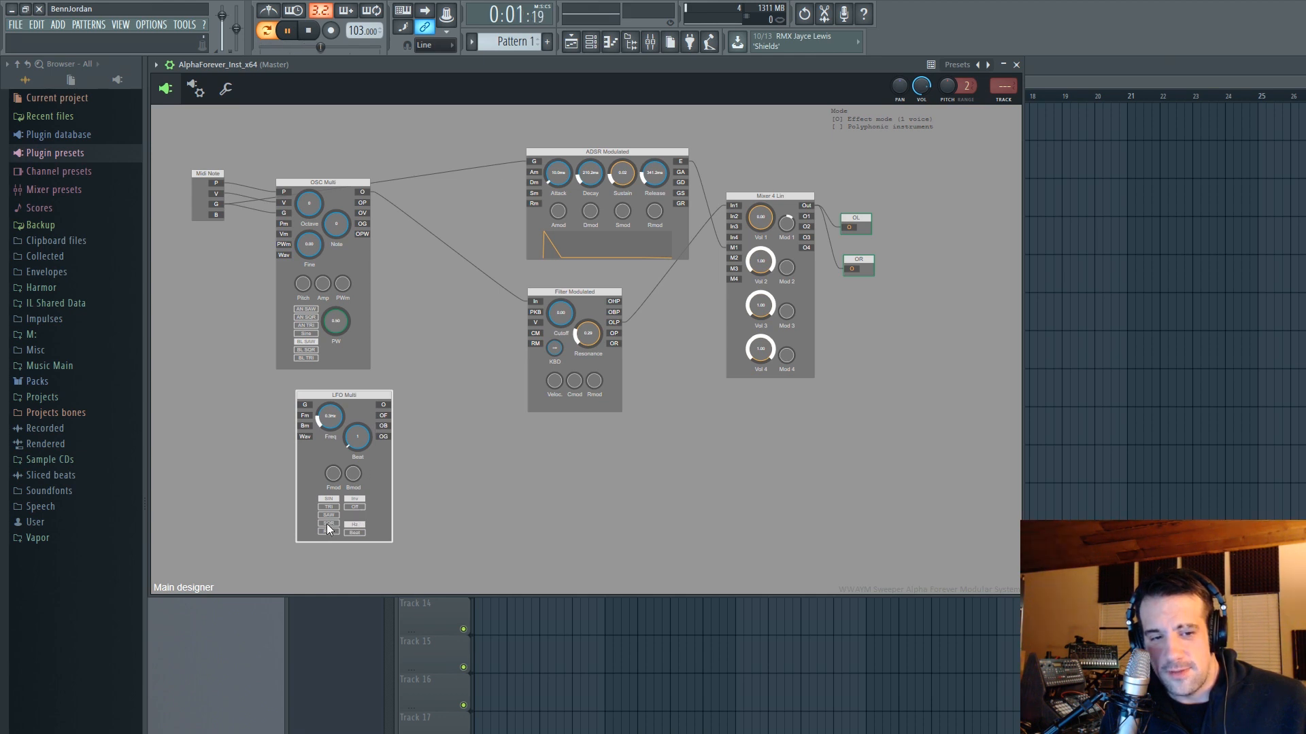
Route the LFO's O output through a Mul module into the filter's CM input, raise Cmod, and feed Mul's B from a value module.
left_click(384, 405)
mouse_move(415, 411)
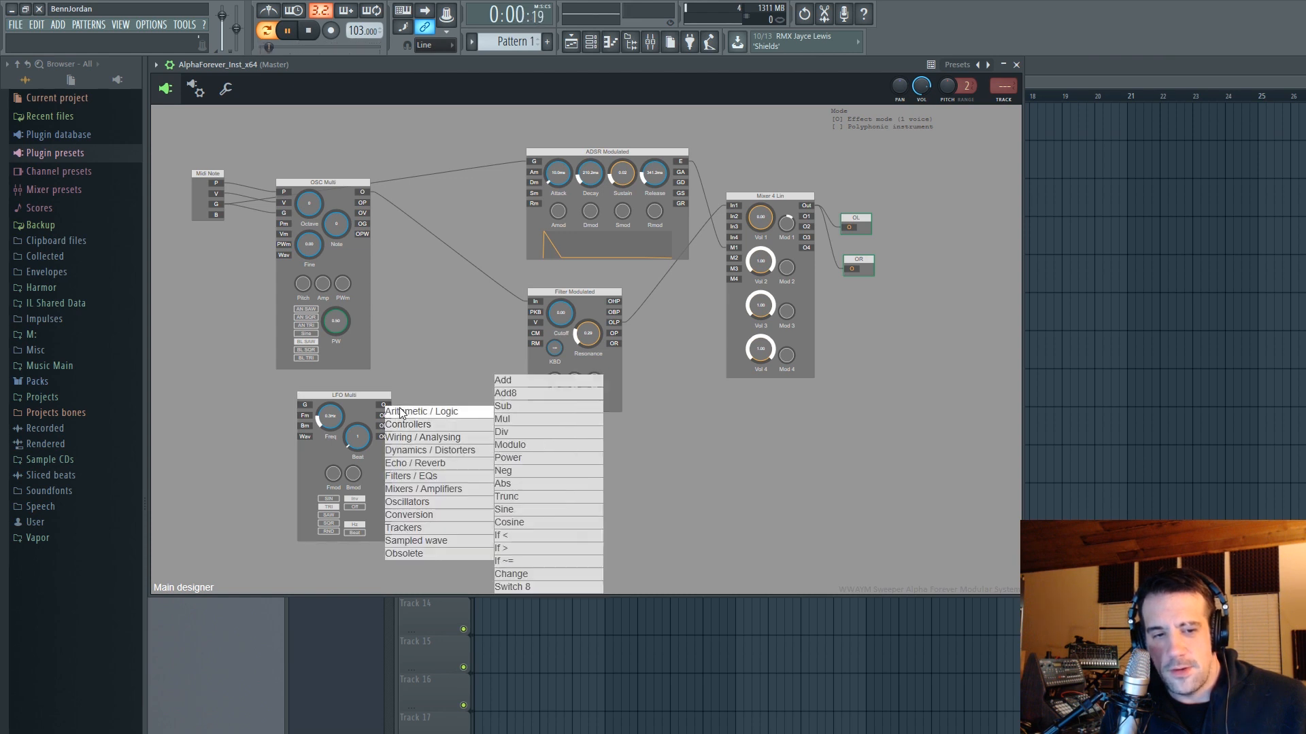
left_click(546, 419)
left_click_drag(404, 412, 496, 362)
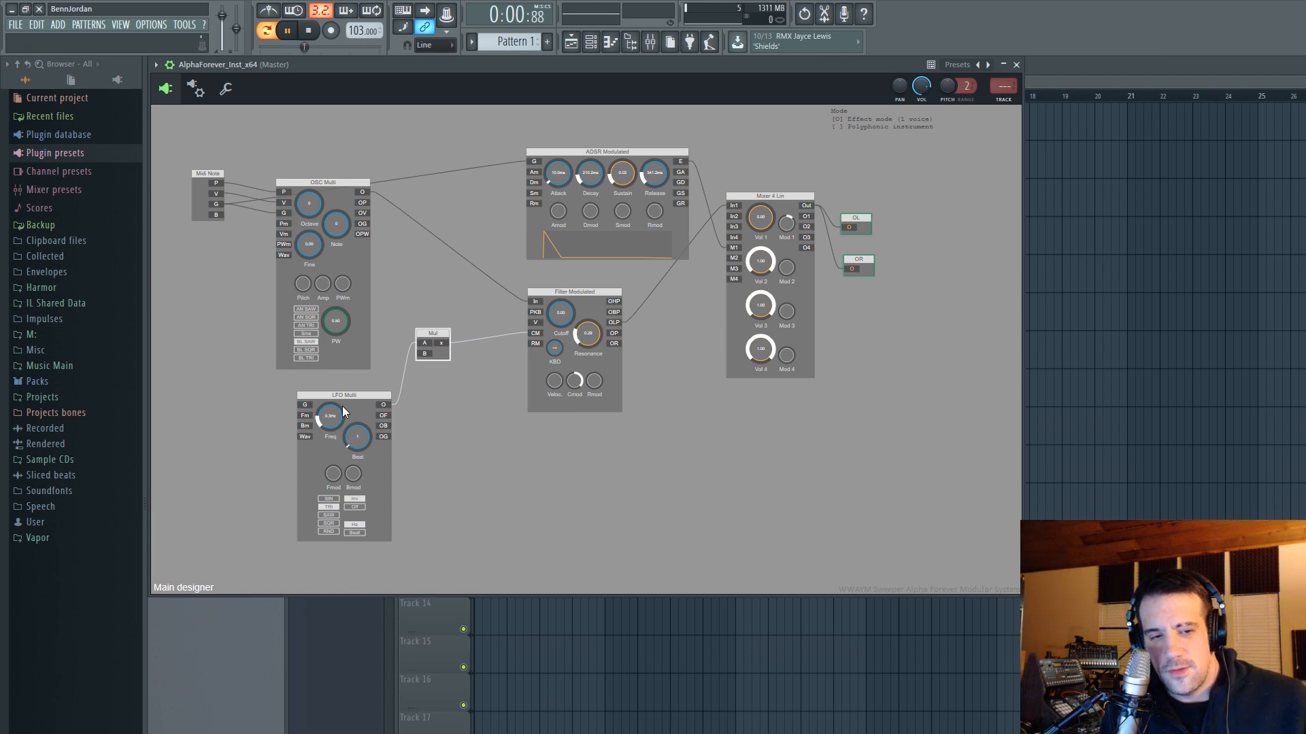
left_click_drag(344, 390, 343, 392)
left_click_drag(439, 336, 434, 464)
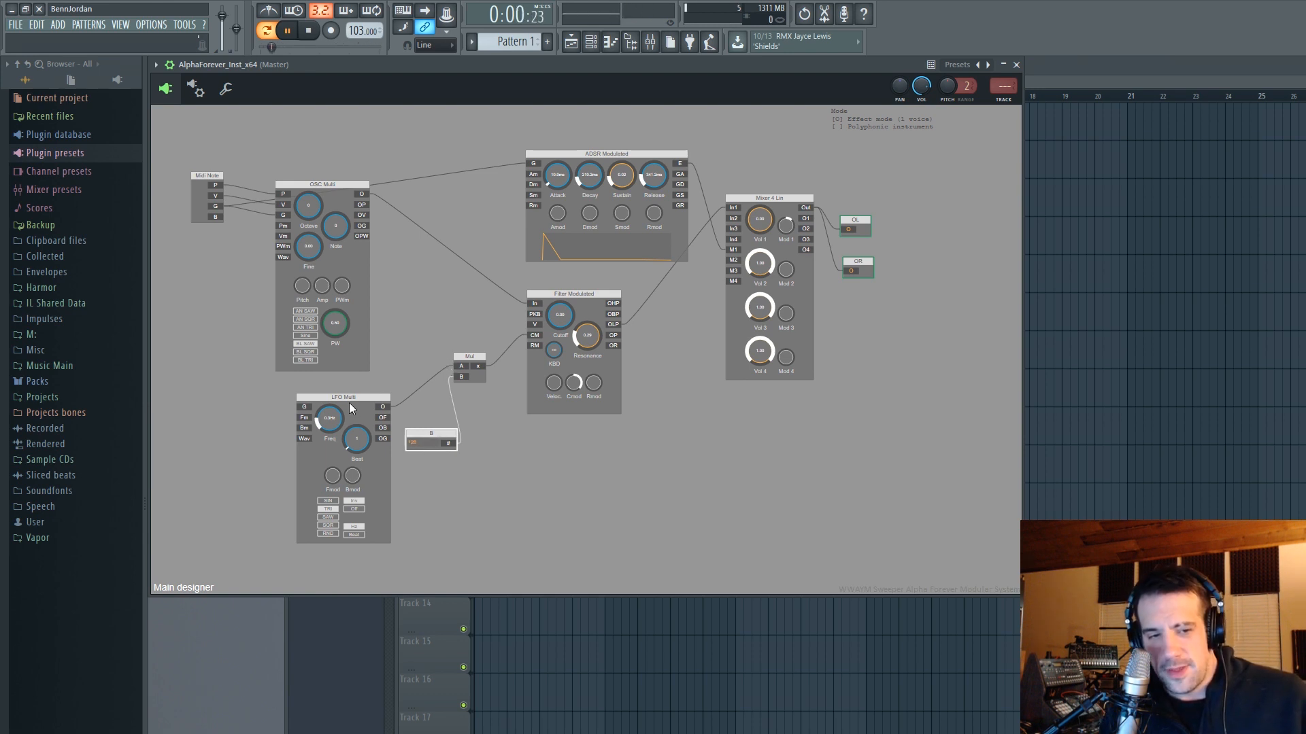
Adjust the LFO's Freq to a moderate rate and balance the filter with higher Cutoff and Resonance and less Cmod.
mouse_move(349, 400)
left_mouse_down()
mouse_move(365, 385)
mouse_move(342, 406)
left_mouse_up()
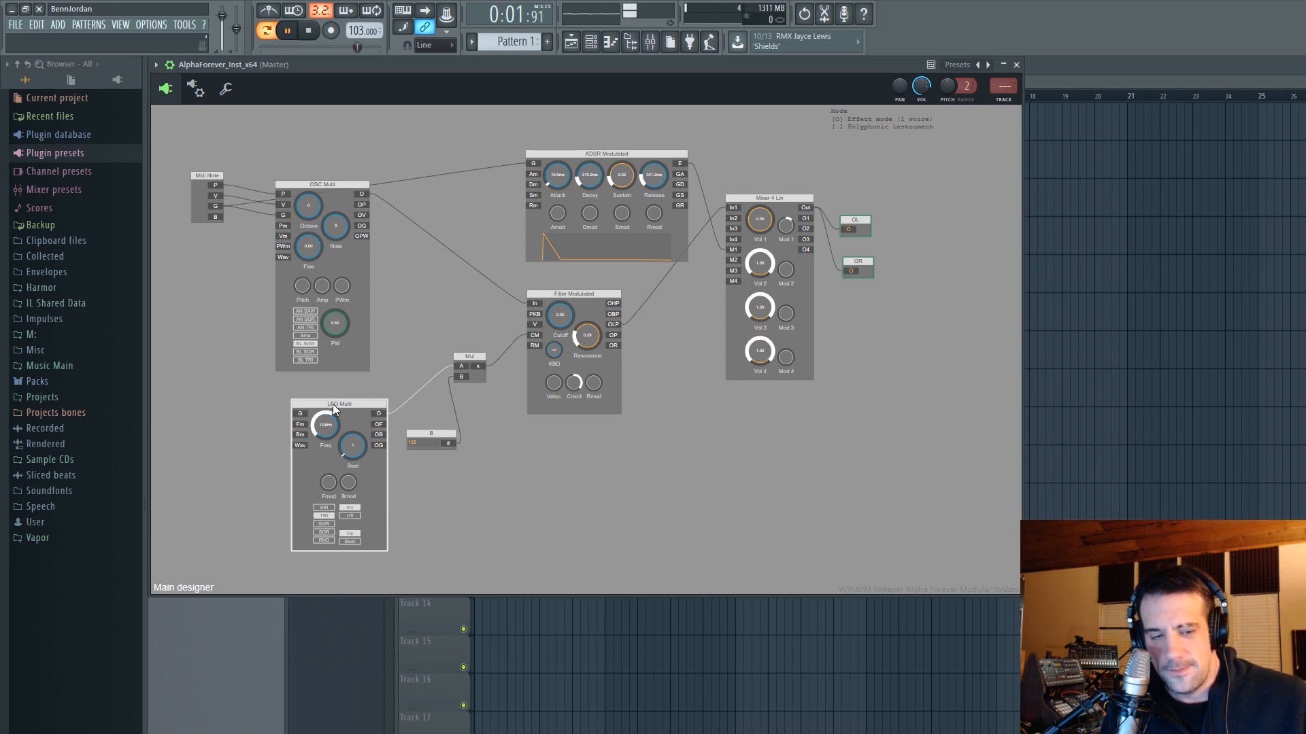
left_click_drag(325, 425, 319, 450)
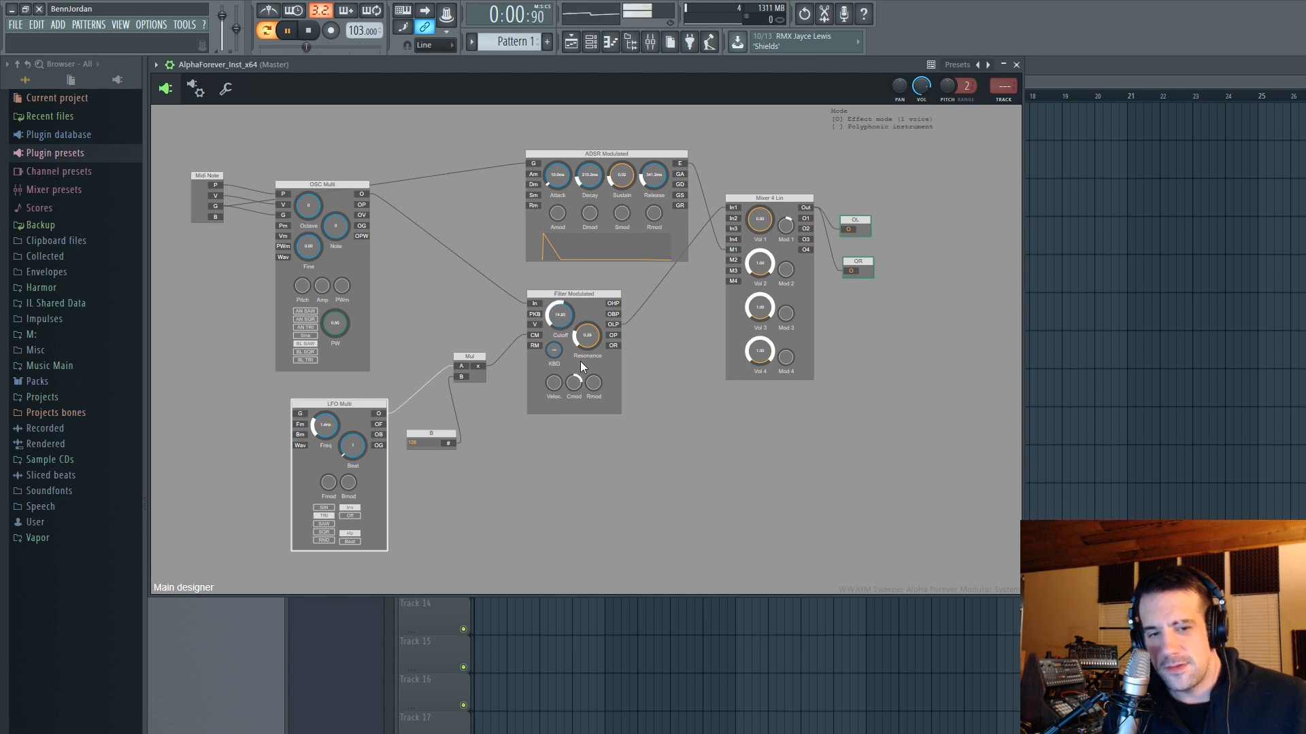
left_click_drag(568, 270, 568, 274)
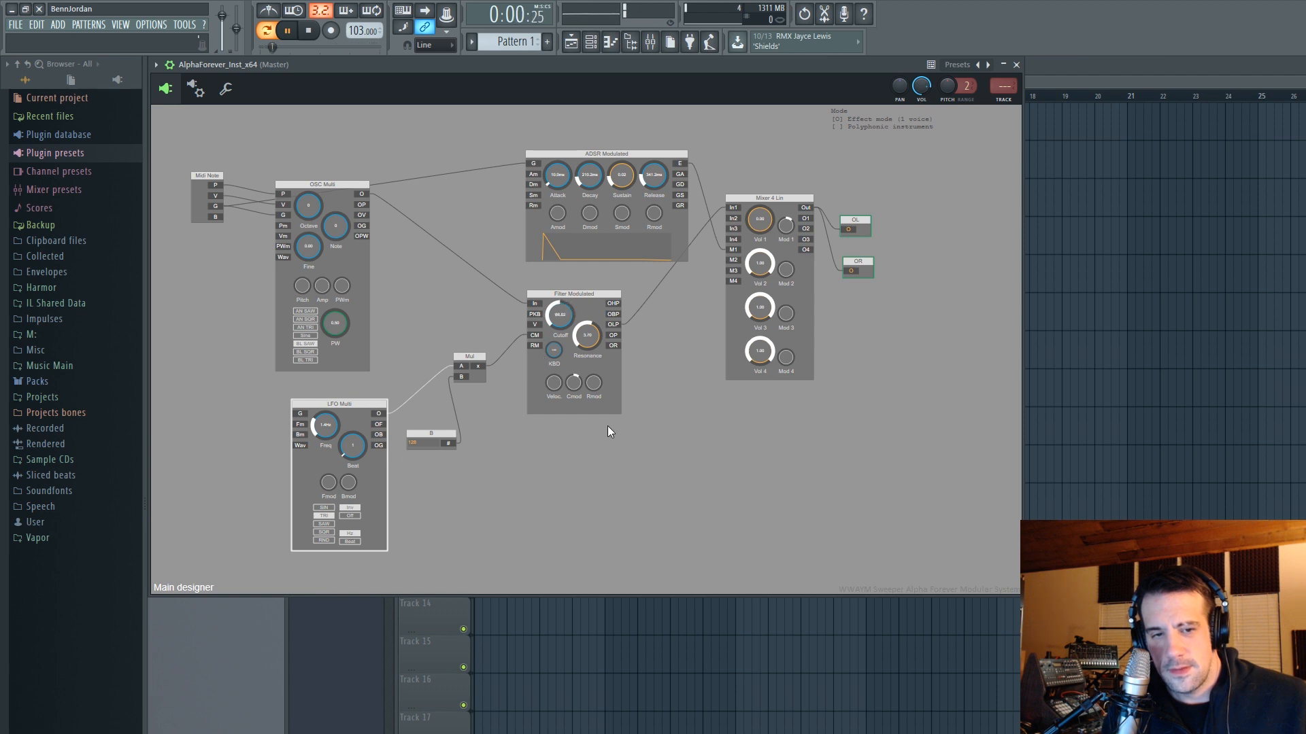
Raise the LFO Multi's Freq for a faster filter modulation and shift the module slightly closer to the oscillator.
left_click(571, 381)
left_click_drag(321, 427, 334, 389)
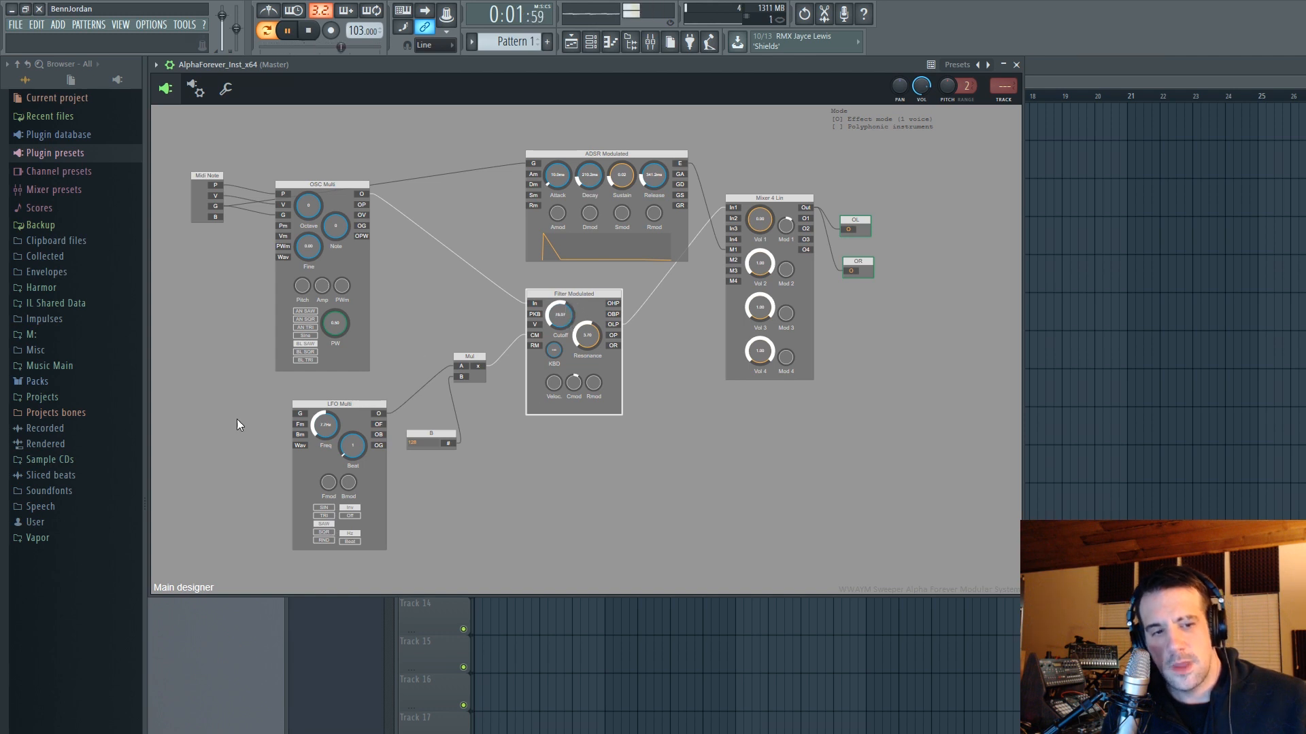
left_click_drag(346, 403, 350, 396)
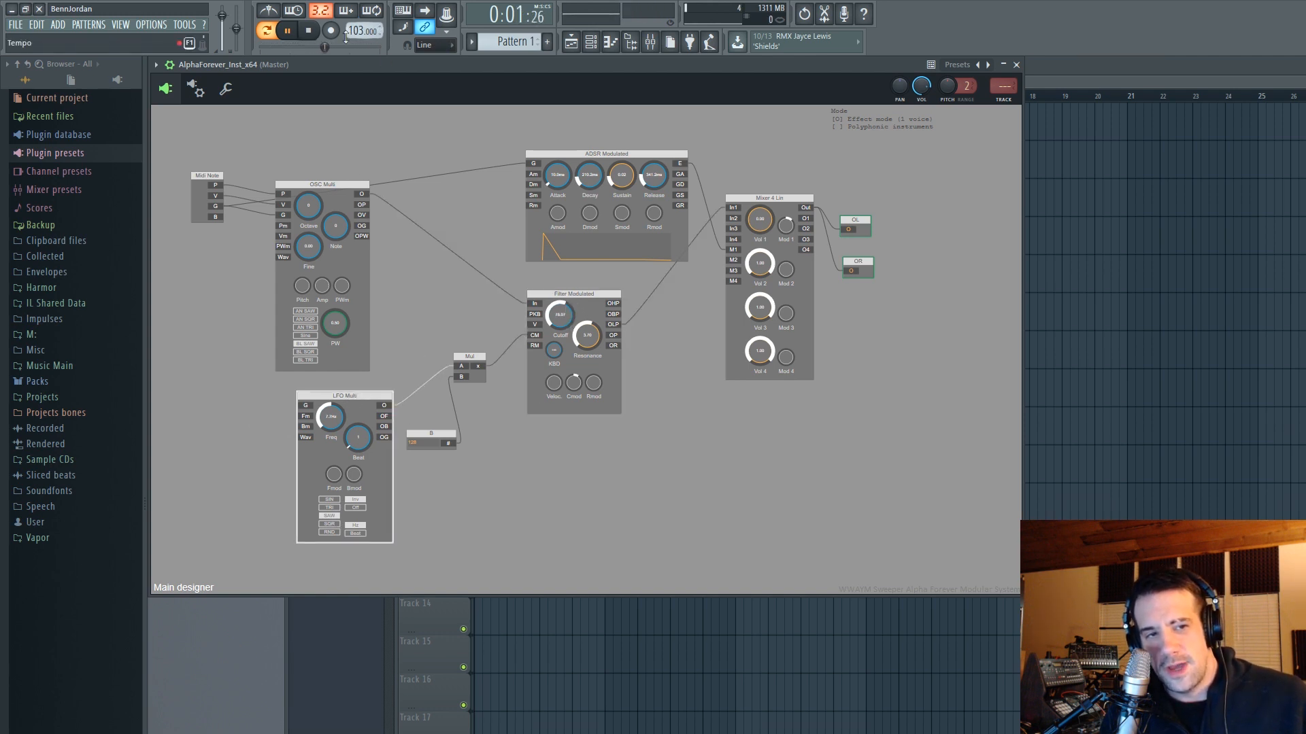
Switch the LFO Multi to Beat mode against the metronome, finishing with the metronome off and playback stopped.
left_click(270, 11)
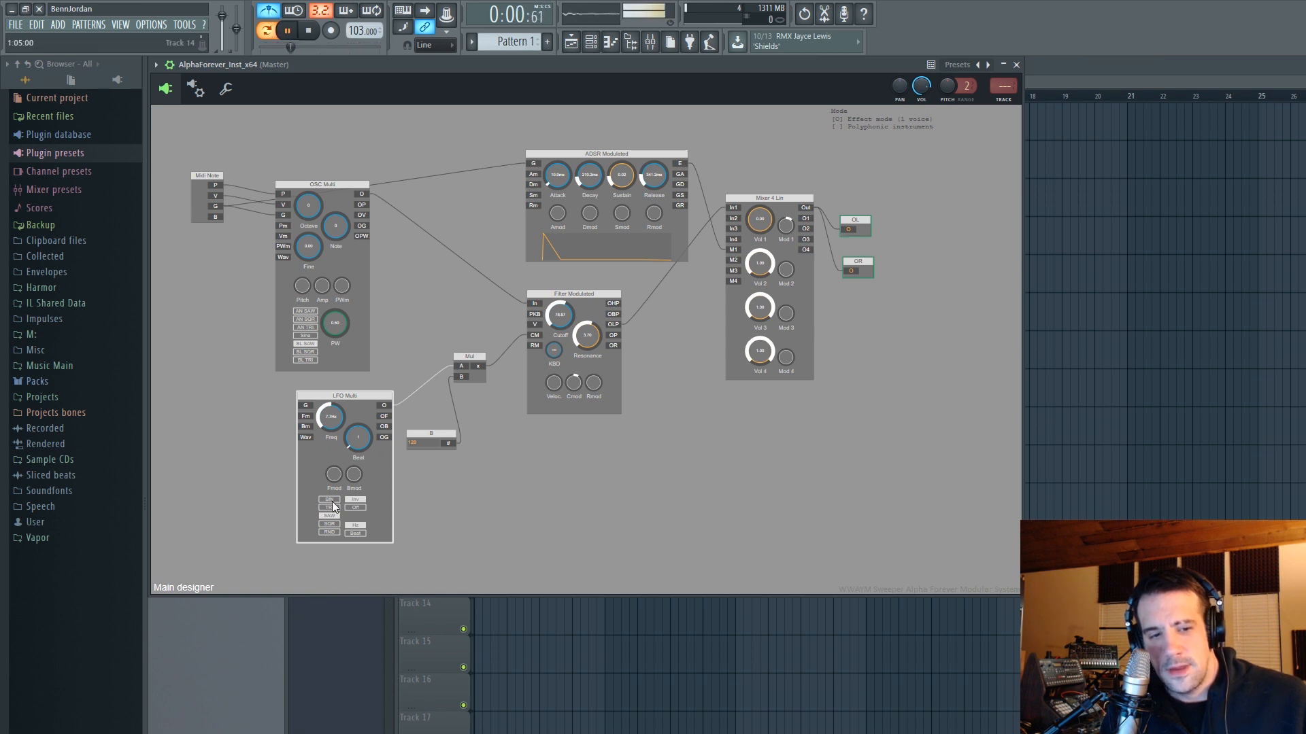
left_click(356, 534)
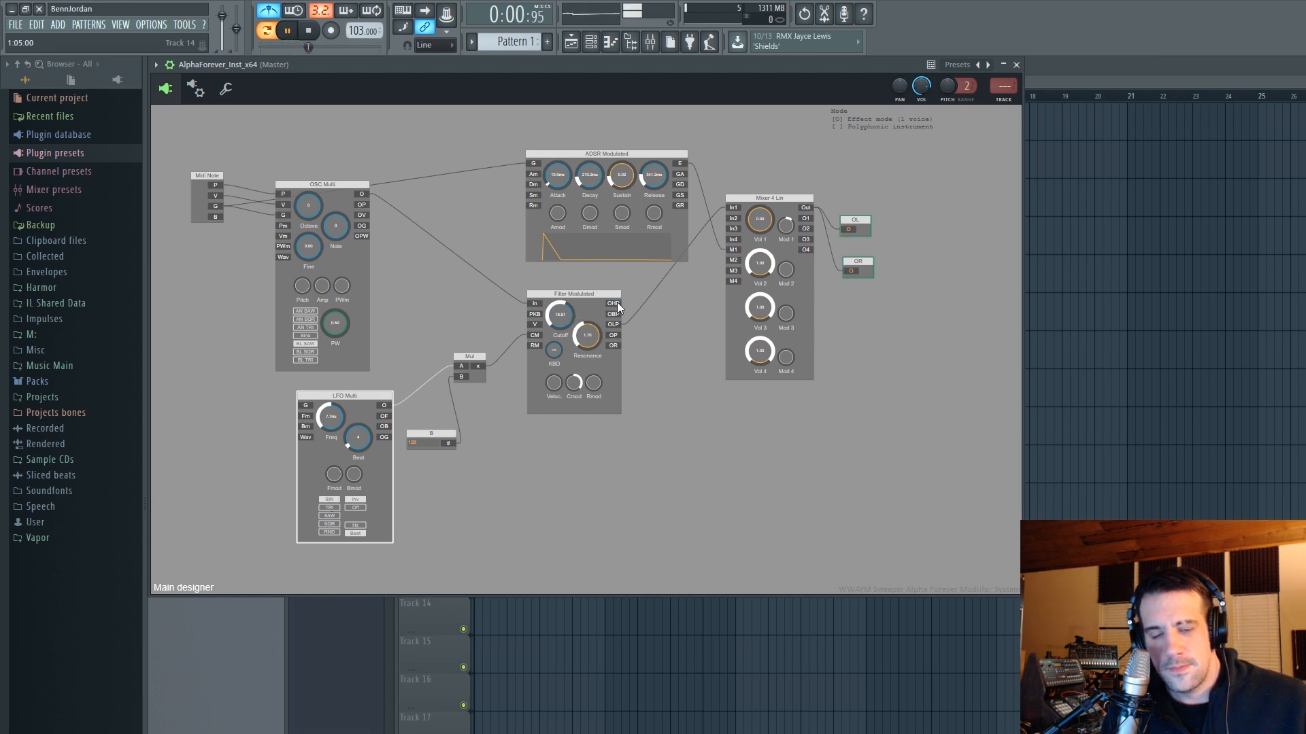
left_click(269, 11)
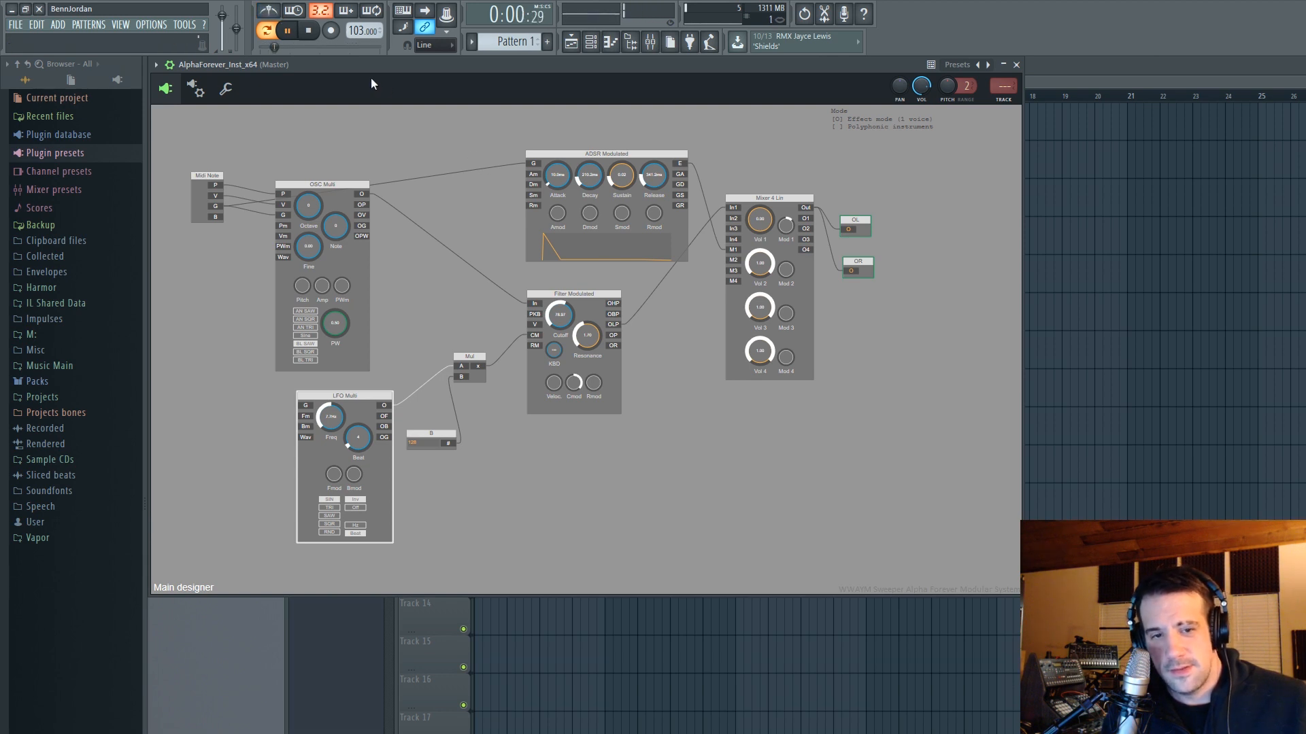
left_click(310, 32)
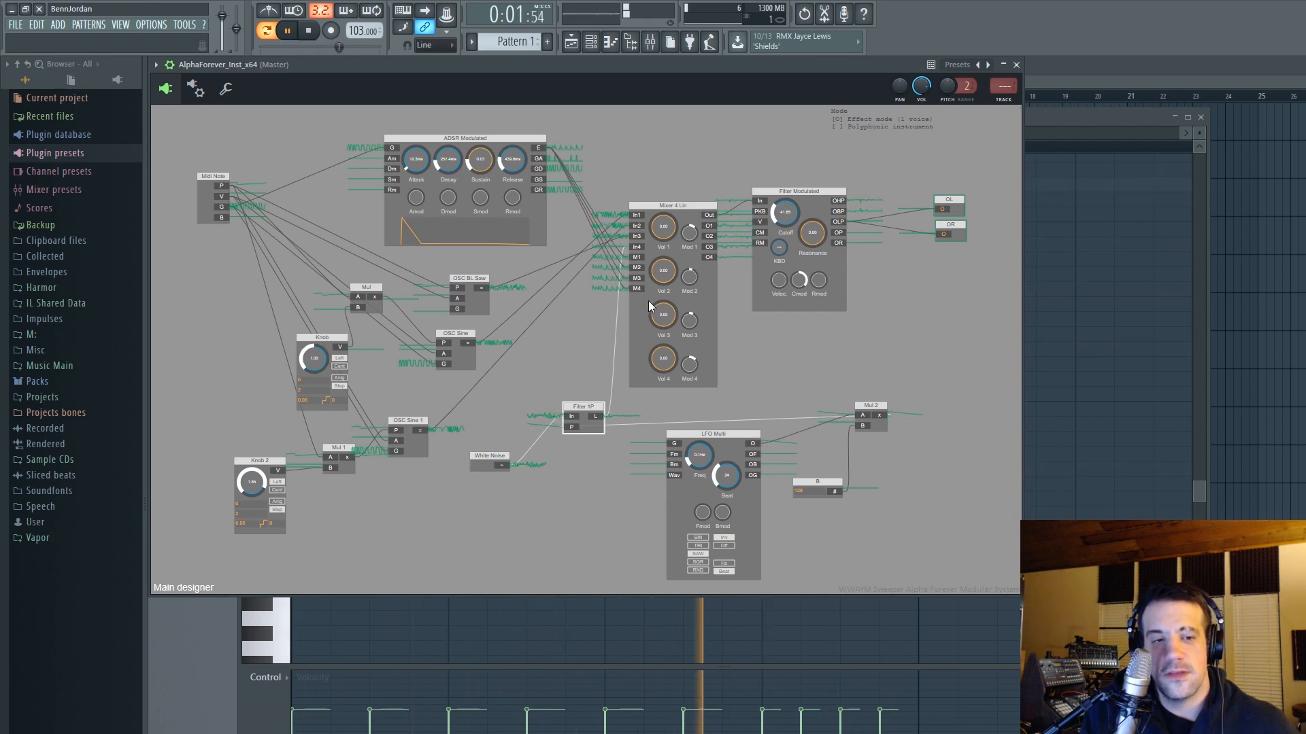
Spread out the Mul 1 and White Noise modules and sweep Filter Modulated's Cutoff and Resonance during playback, ending with both raised.
mouse_move(338, 447)
left_mouse_down()
mouse_move(278, 395)
mouse_move(223, 280)
mouse_move(319, 446)
left_mouse_up()
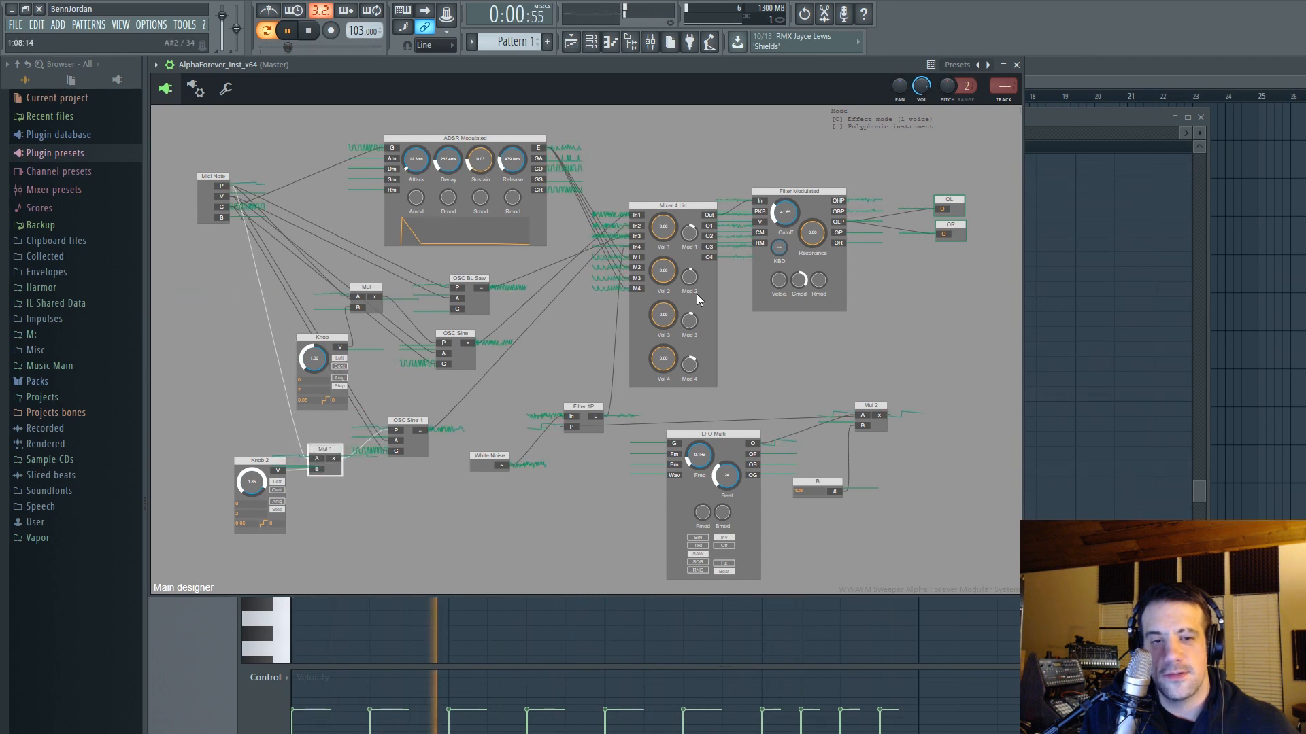
left_click_drag(508, 461, 524, 466)
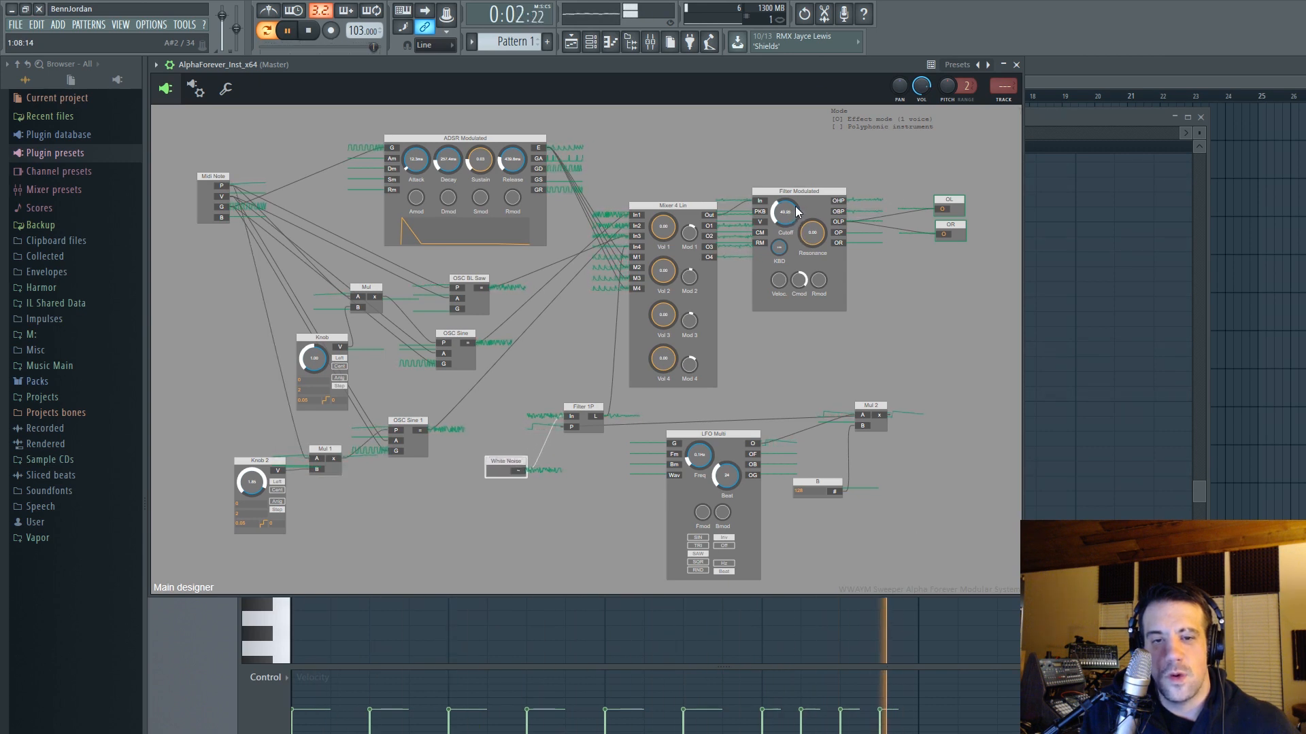
left_click_drag(794, 206, 809, 172)
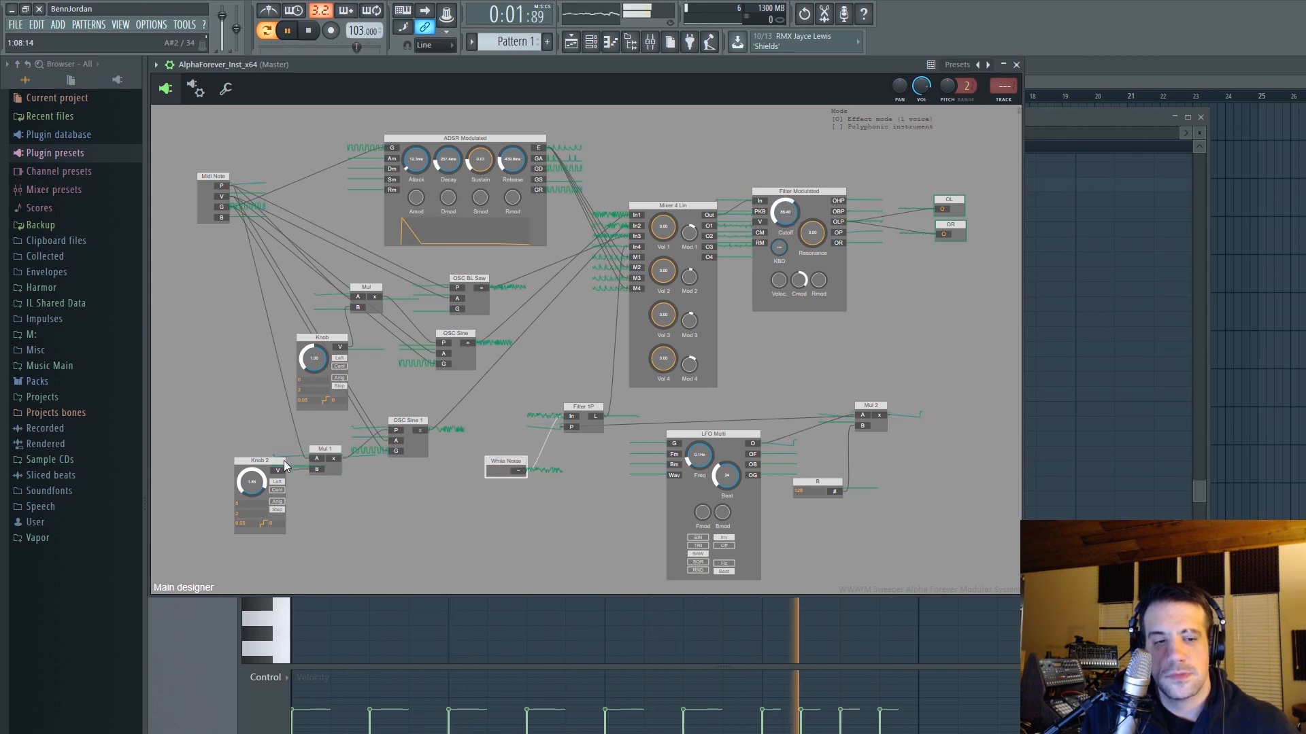
left_click_drag(814, 235, 829, 82)
mouse_move(790, 195)
left_mouse_down()
mouse_move(761, 280)
mouse_move(797, 187)
left_mouse_up()
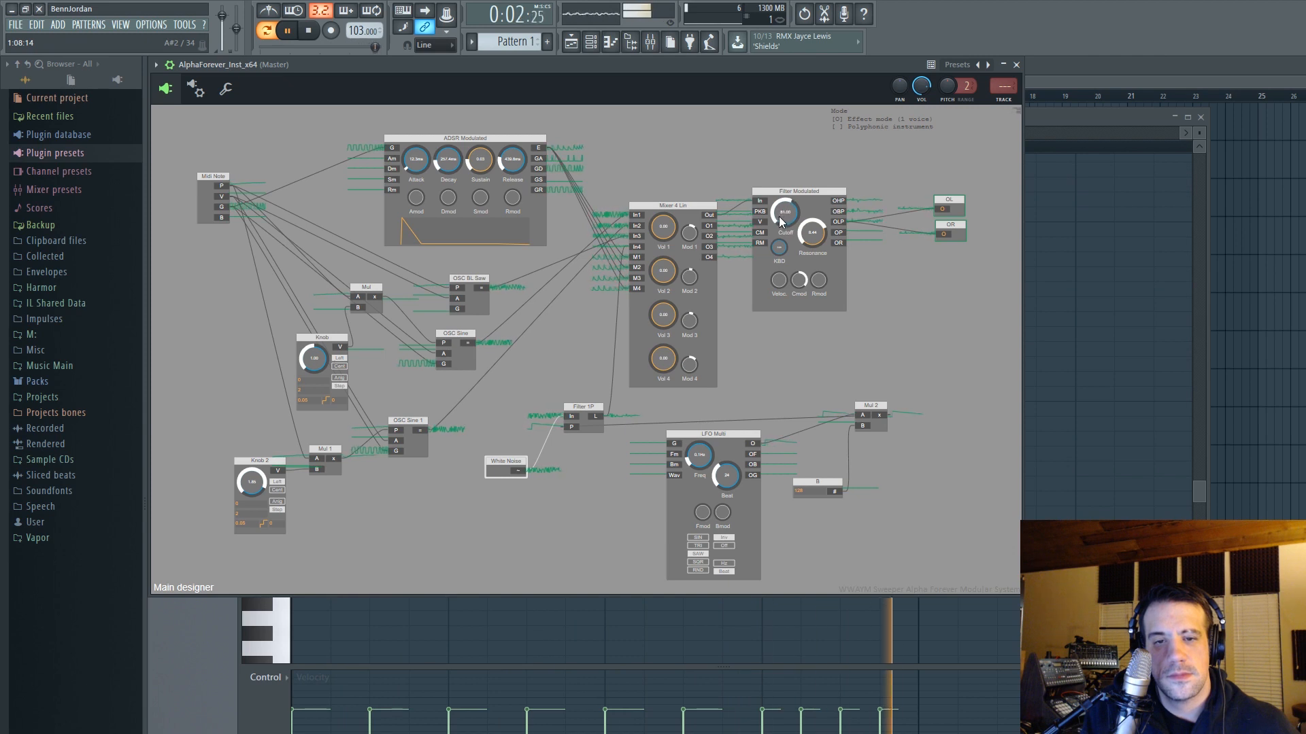
left_click_drag(799, 252, 801, 277)
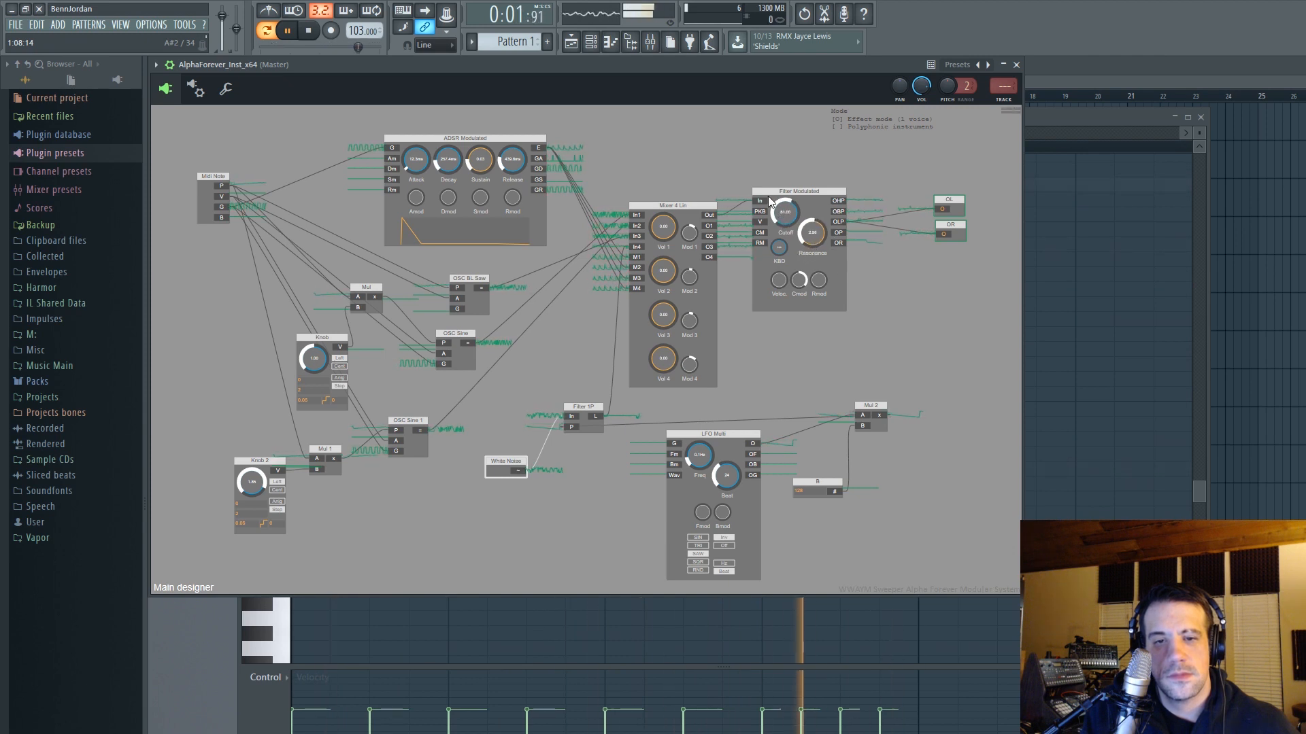
left_click_drag(788, 217, 794, 174)
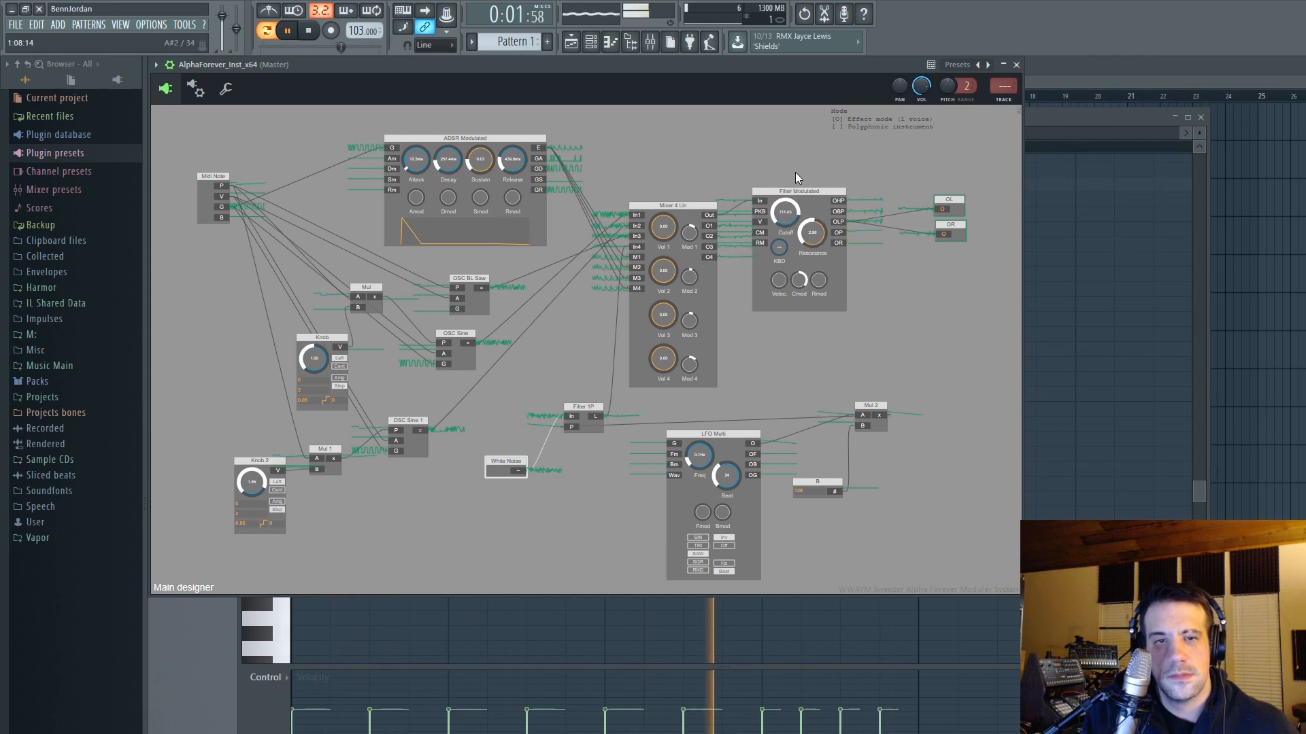
left_click_drag(812, 228, 801, 182)
left_click(317, 33)
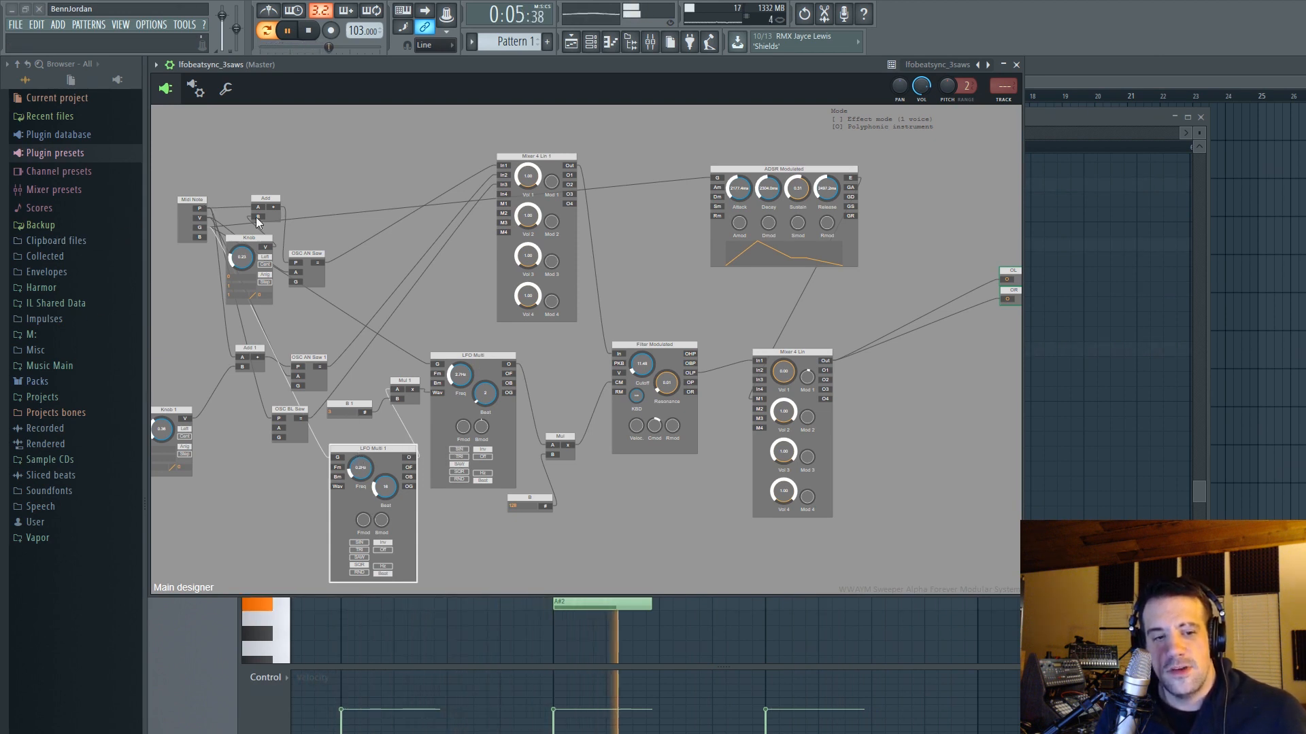
Shift the LFO Multi 1 module slightly away from LFO Multi and raise the filter's Cutoff during playback.
left_click_drag(378, 448, 357, 455)
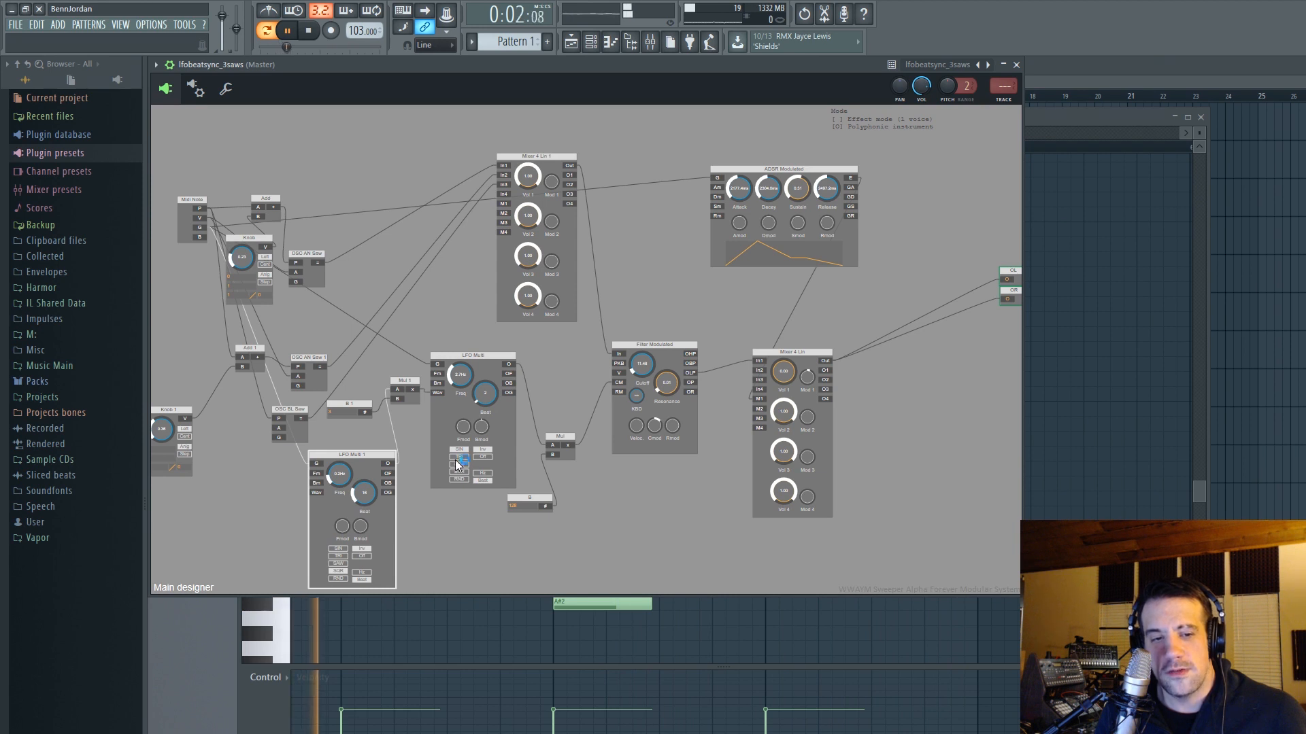
left_click_drag(349, 462, 361, 442)
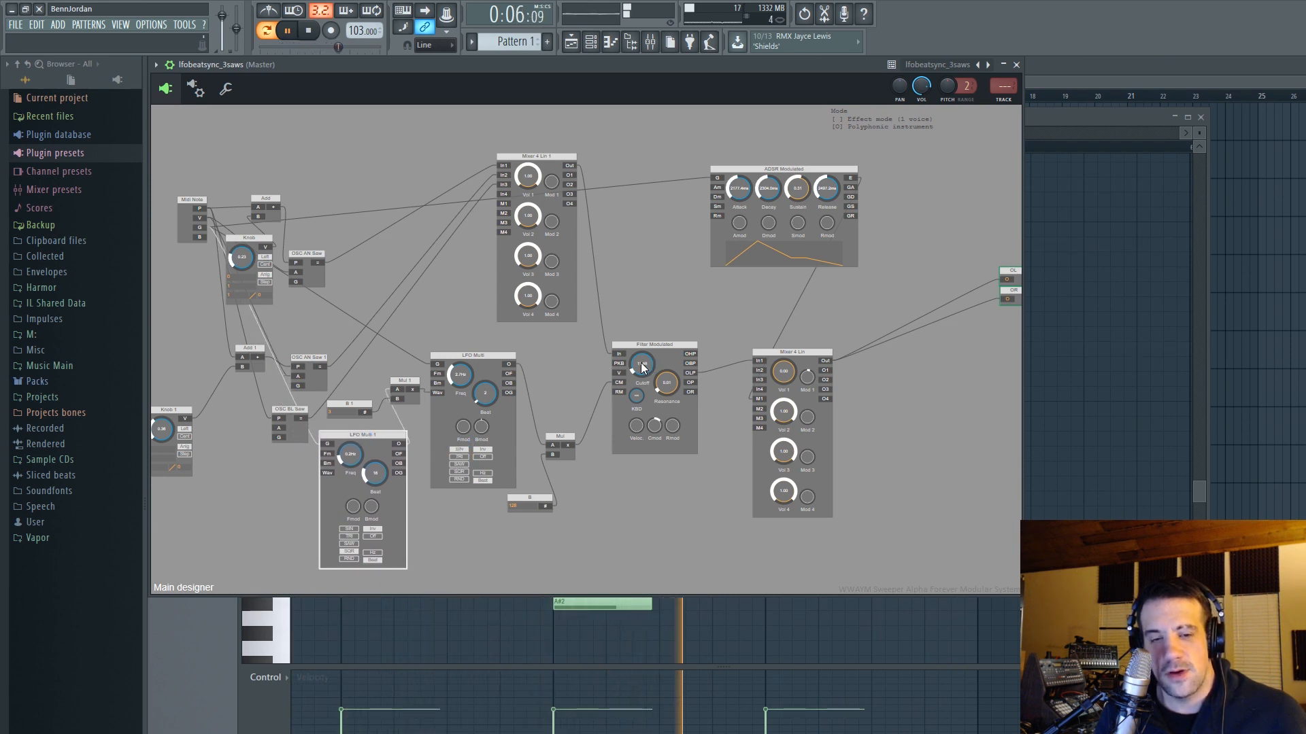
left_click_drag(644, 368, 646, 345)
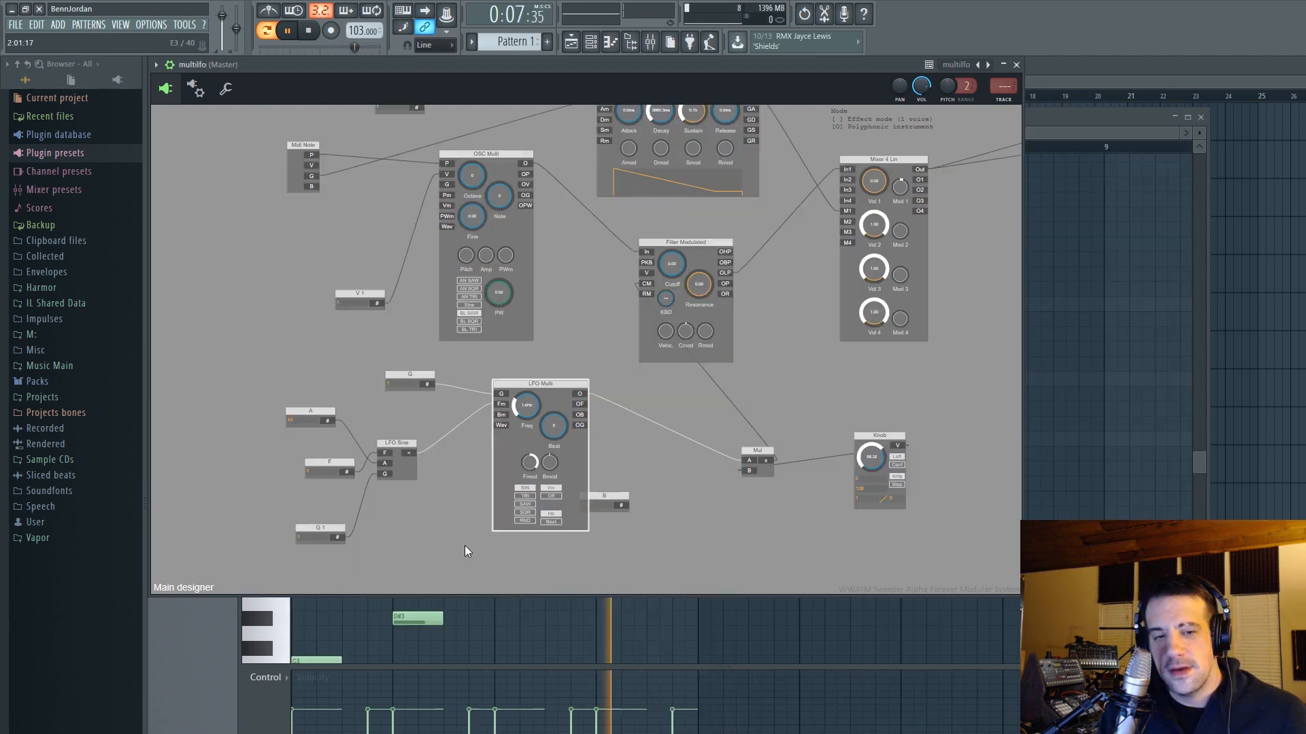
Move the LFO Multi module closer to LFO Sine and examine how its inputs and output are wired.
left_click_drag(553, 382, 522, 393)
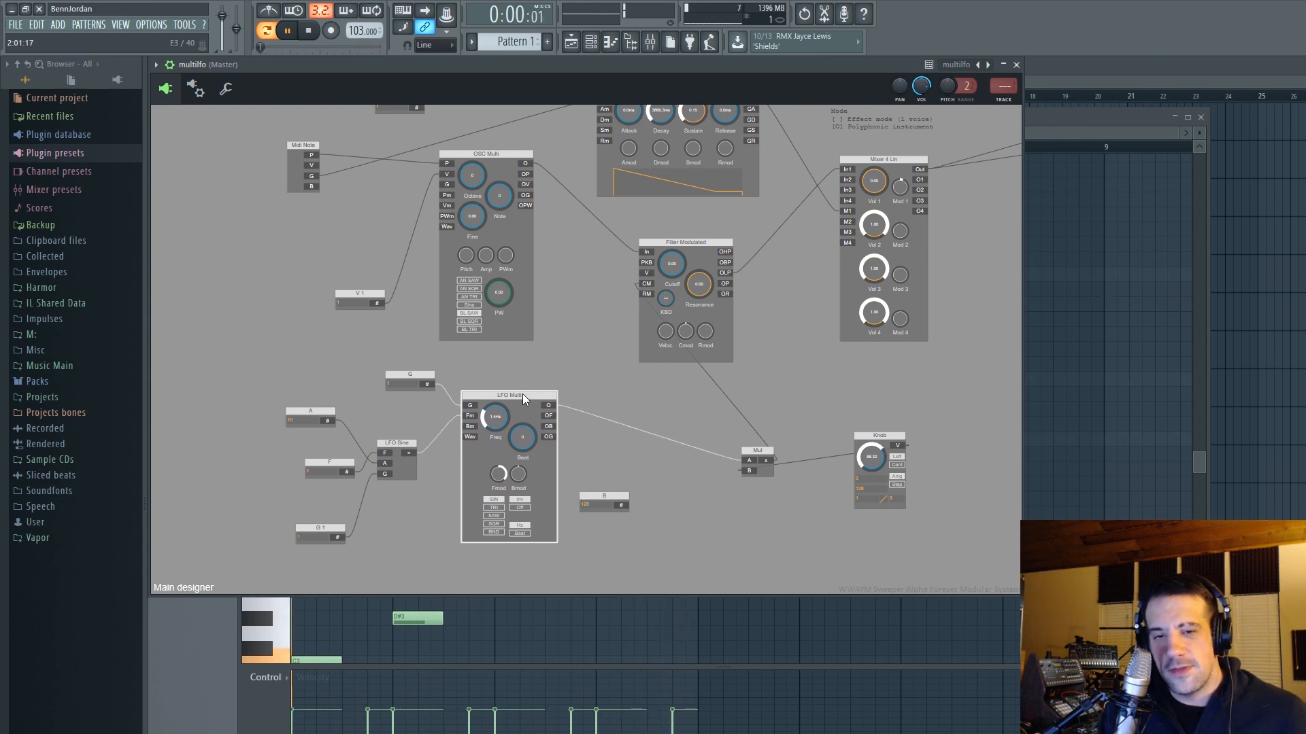
scroll(618, 284, "down", 1)
scroll(618, 284, "down", 2)
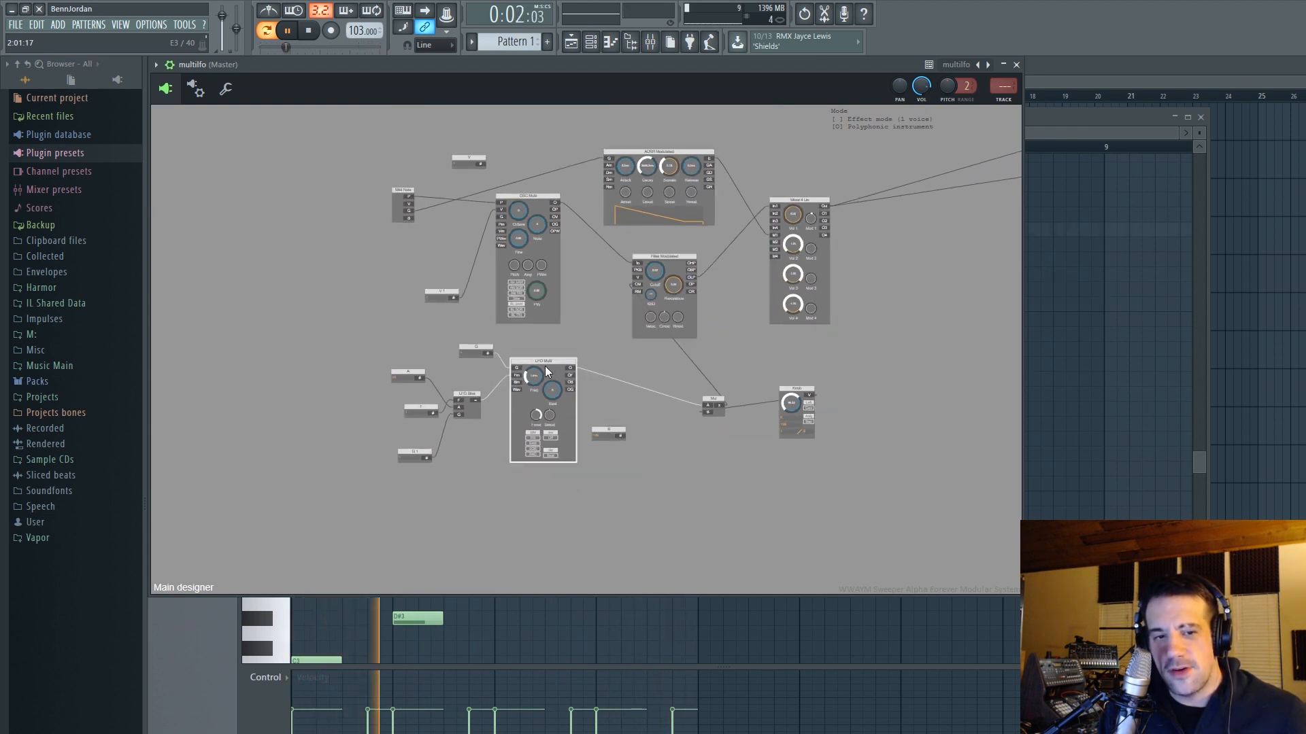
scroll(451, 381, "up", 3)
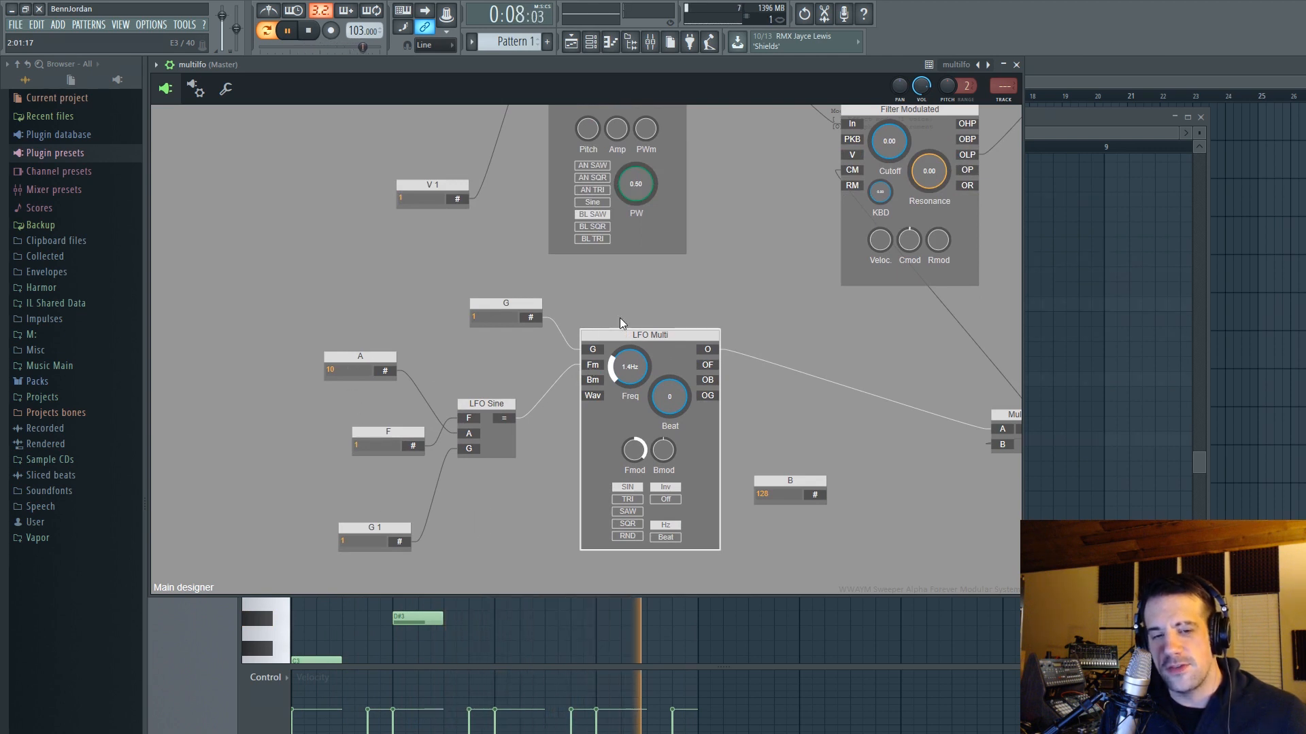
scroll(872, 352, "down", 2)
scroll(871, 352, "down", 2)
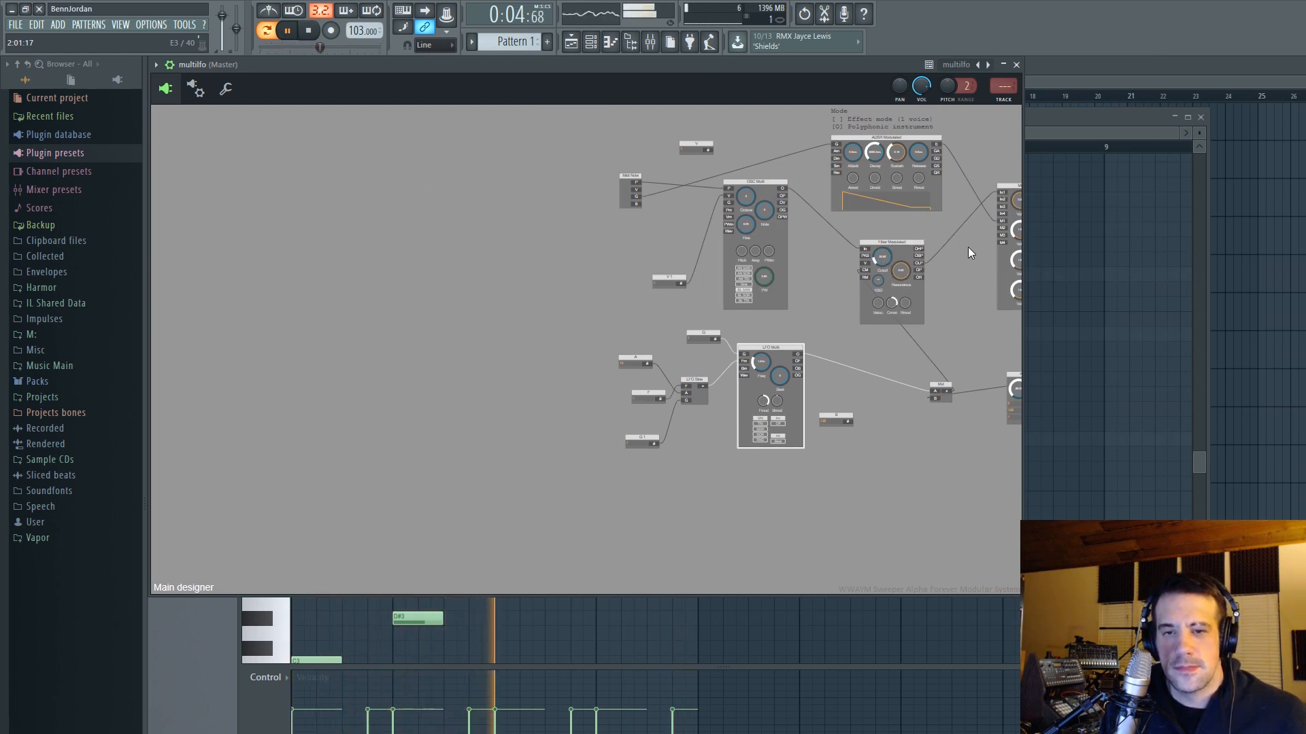
Raise Filter Modulated's Cutoff and Resonance during playback, ending by sweeping the Cutoff back down.
left_click_drag(969, 247, 828, 273)
scroll(725, 297, "up", 2)
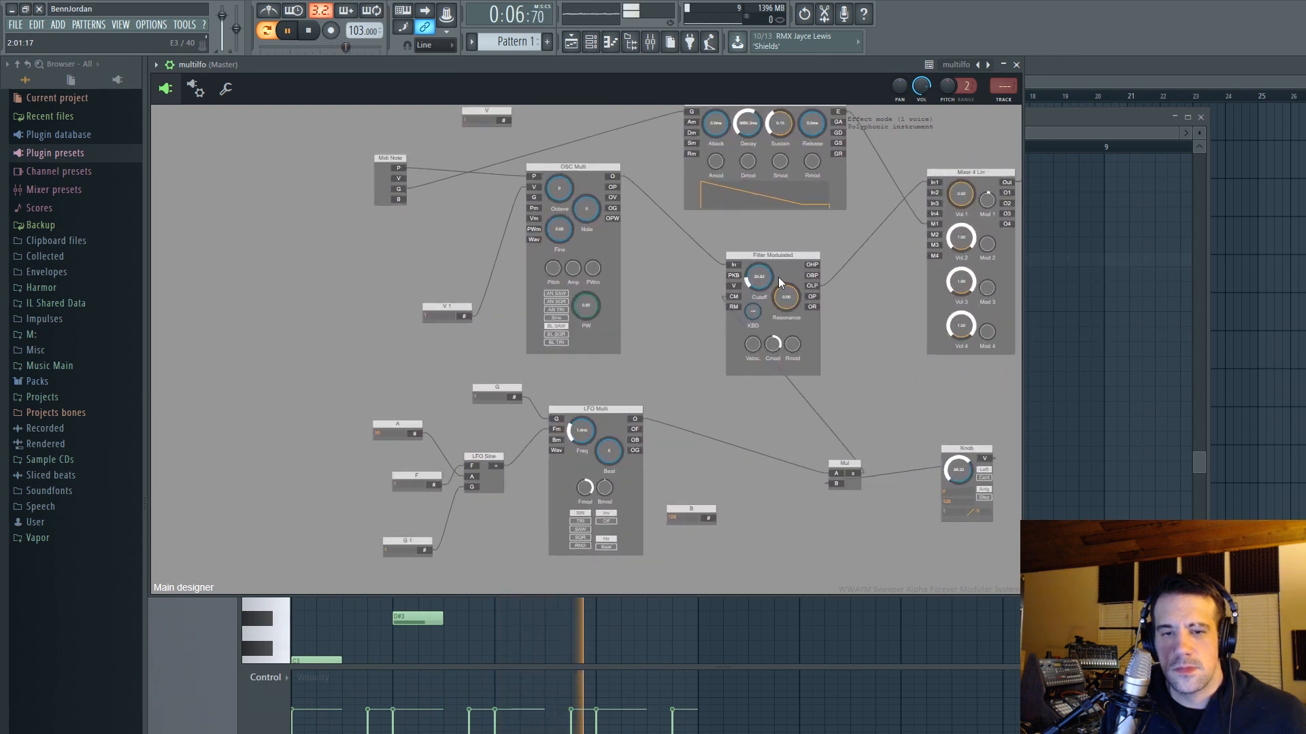
left_click(770, 334)
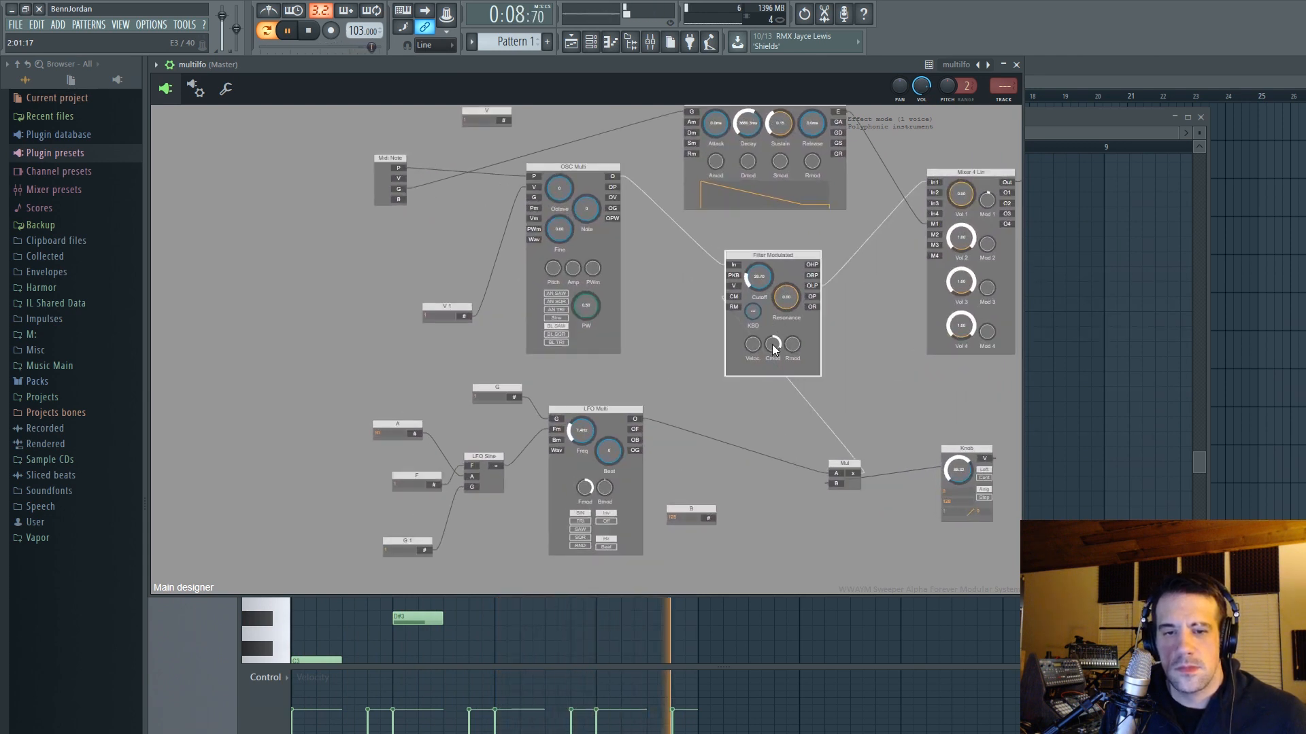
left_click_drag(748, 277, 786, 292)
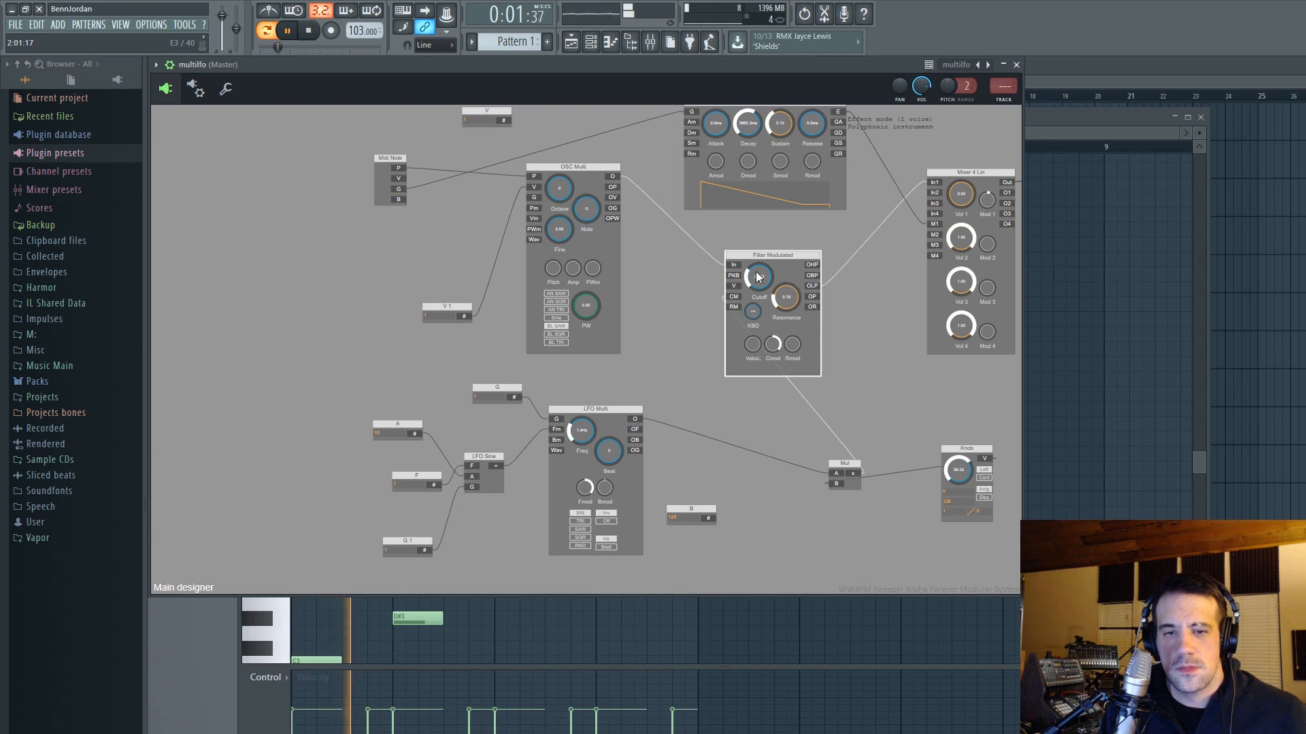
left_click_drag(776, 127, 719, 87)
left_click_drag(757, 283, 758, 409)
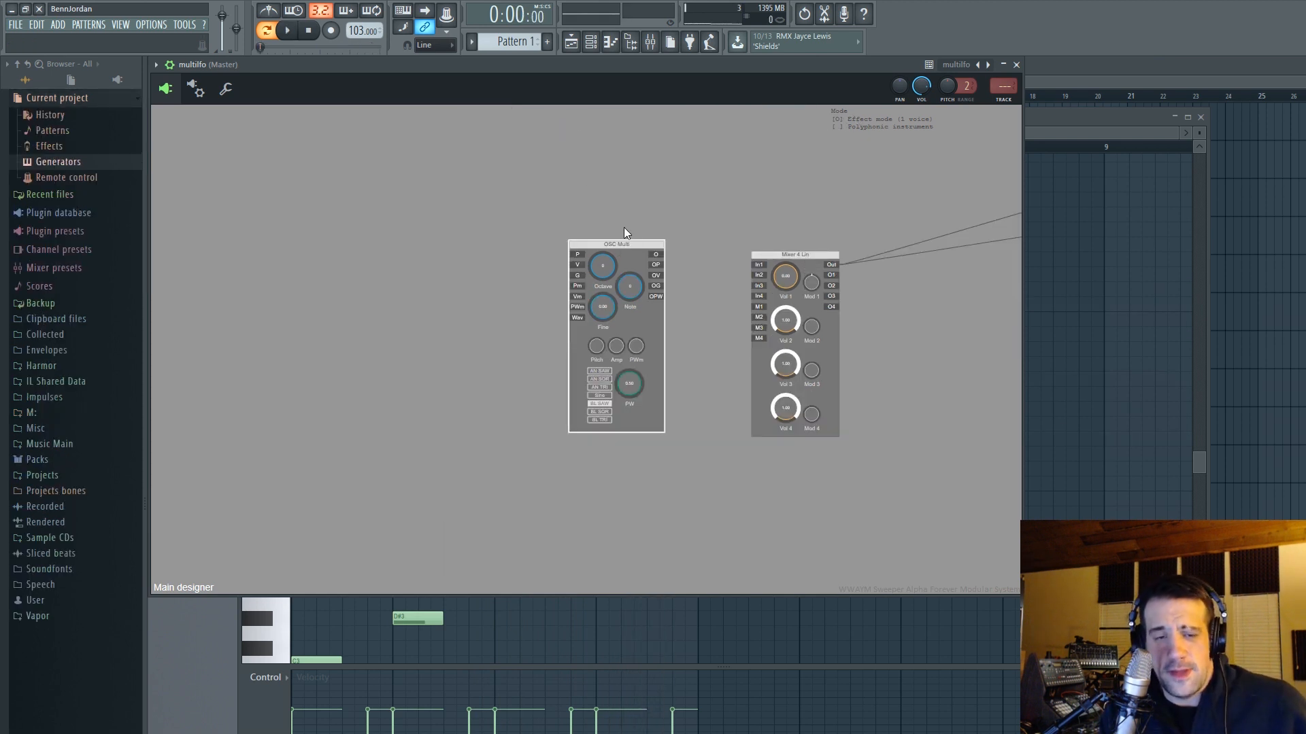
Feed OSC Multi's V and G inputs from two stacked value modules and connect its O output to In1 of Mixer 4 Lin.
left_click_drag(618, 252, 596, 262)
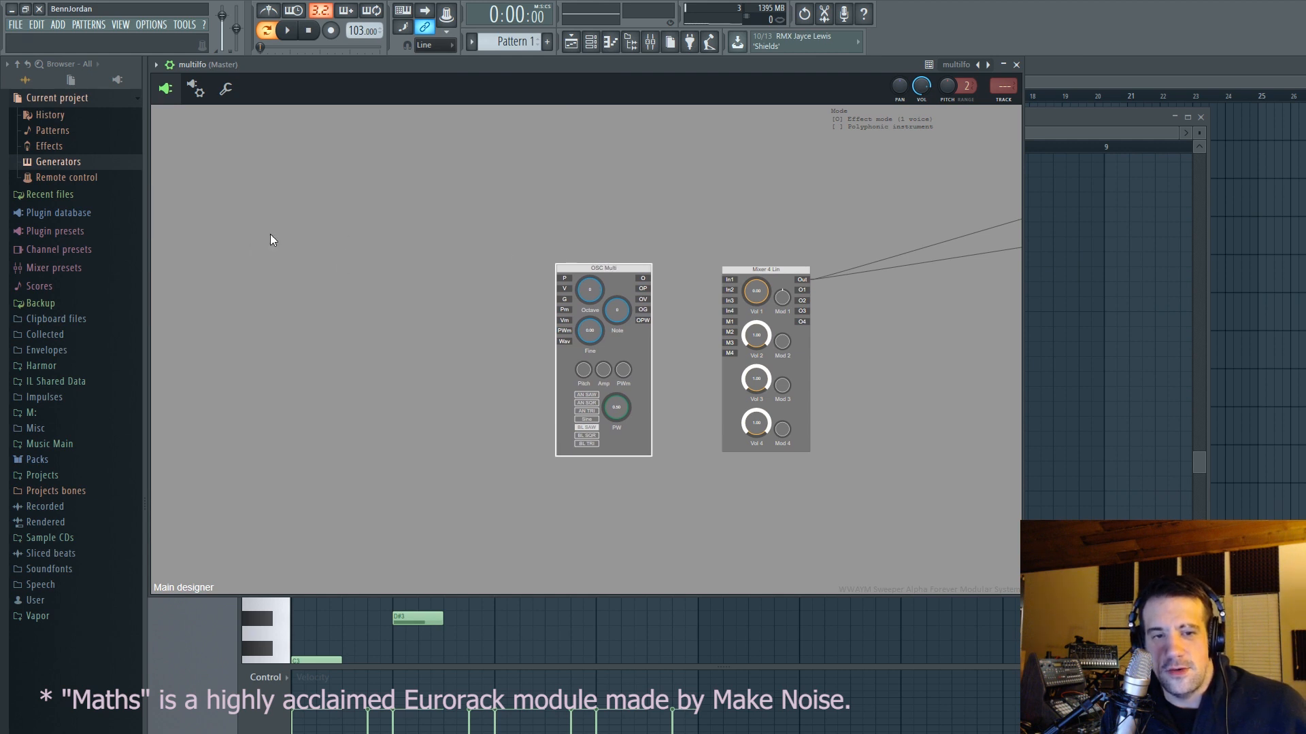
left_click_drag(269, 230, 266, 236)
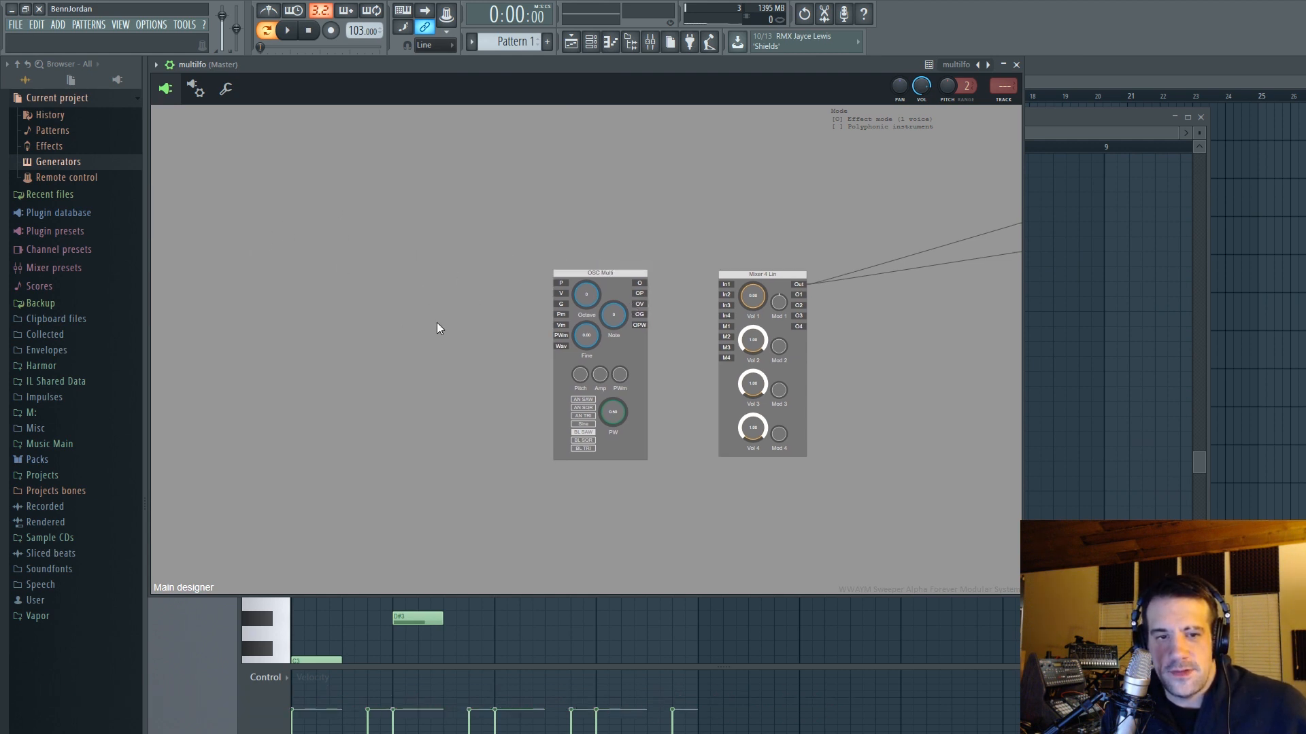
left_click(563, 304)
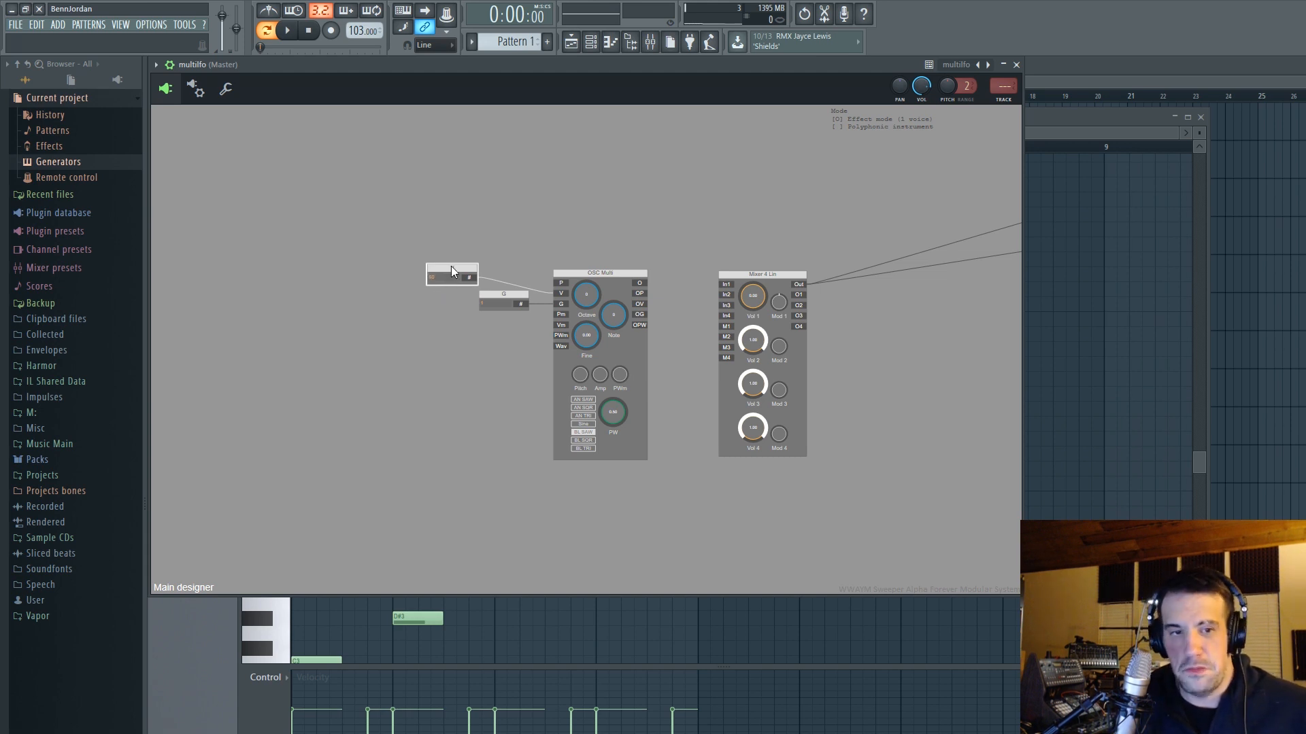
left_click_drag(450, 270, 468, 309)
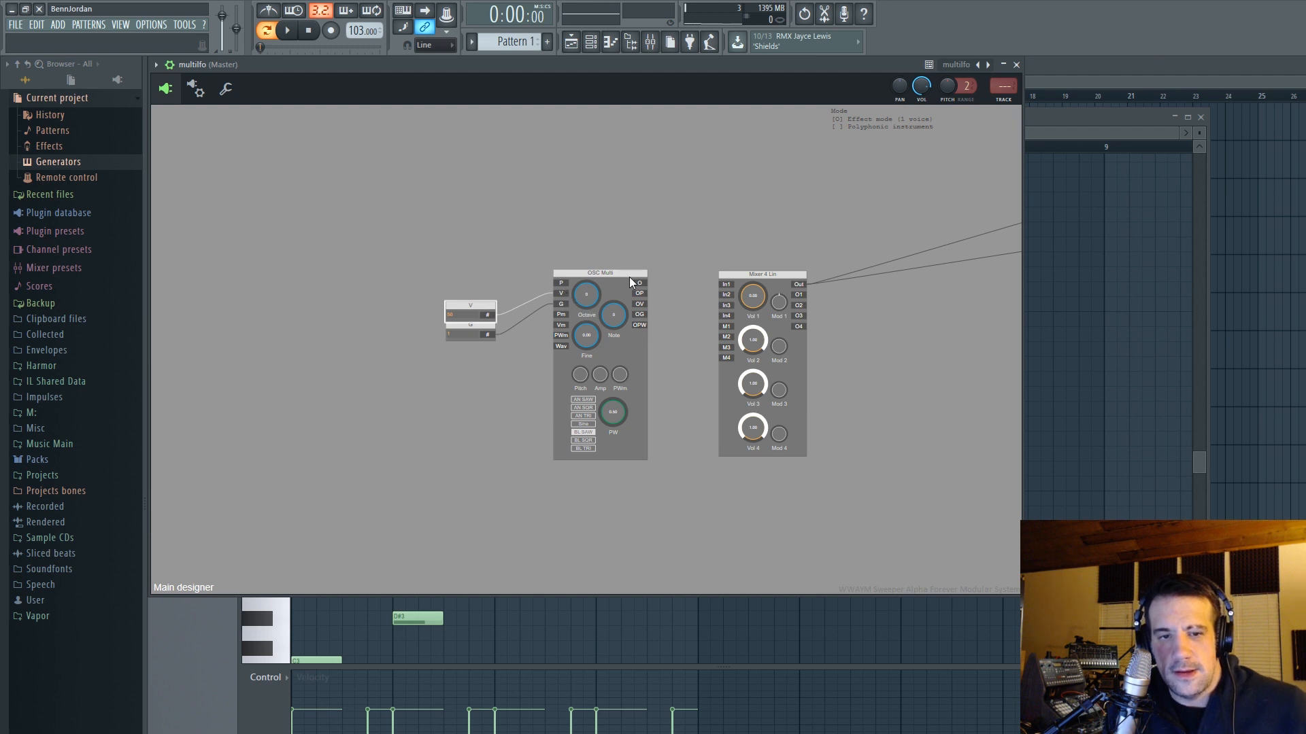
left_click_drag(639, 284, 755, 293)
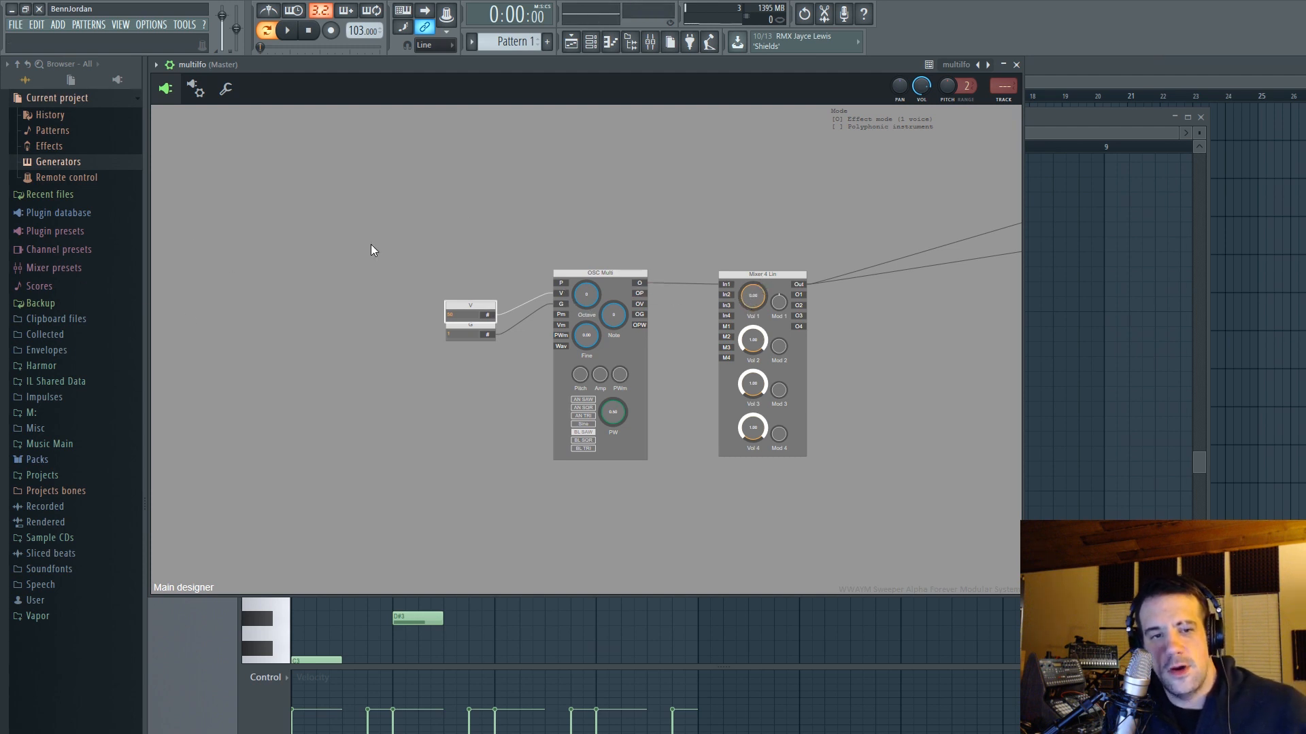
Add an LFO Multi module near OSC Multi's inputs, duplicate it, and place the copy directly below the original.
right_click(284, 242)
mouse_move(340, 312)
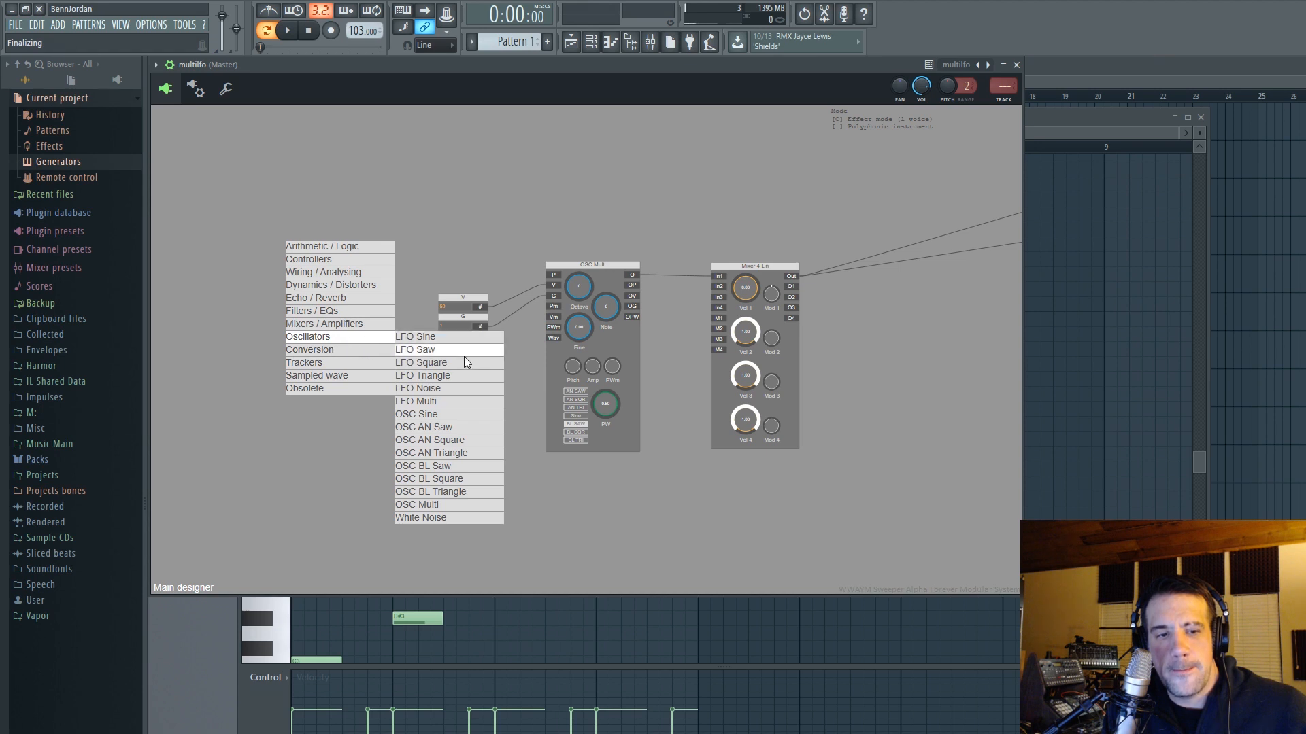
left_click(449, 404)
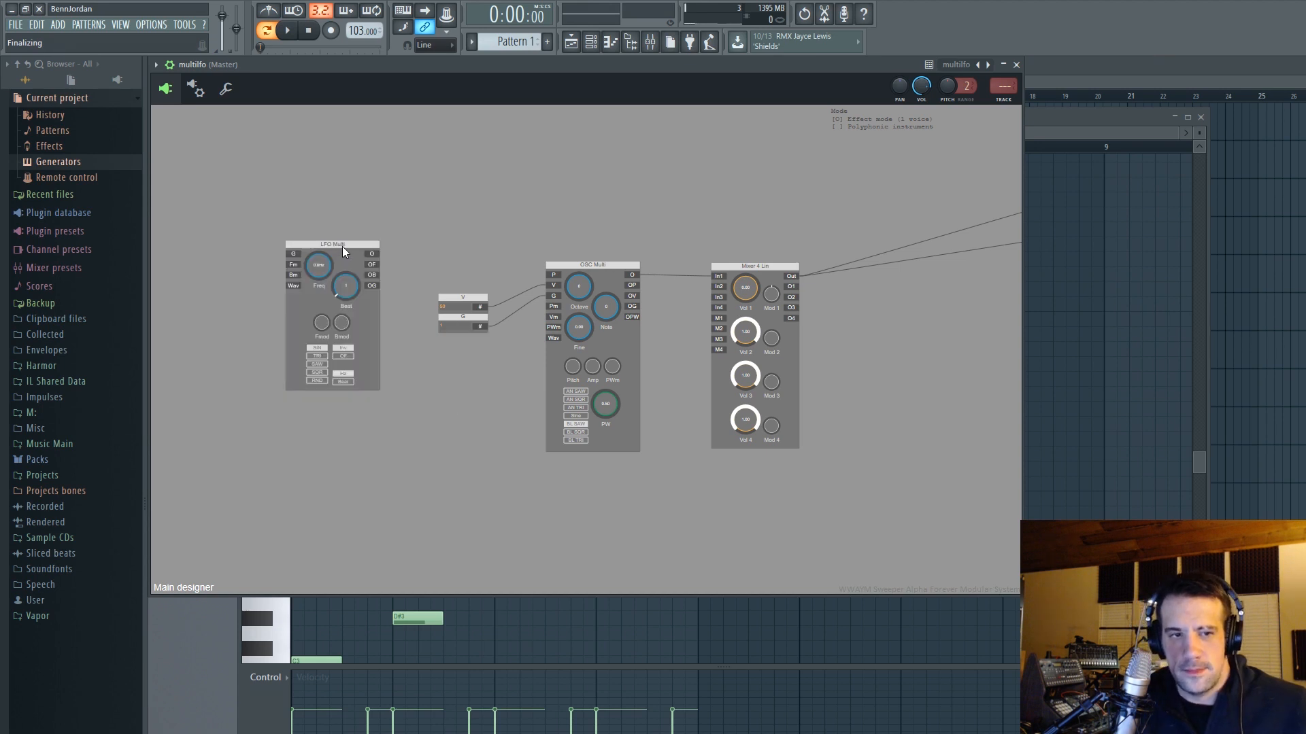
left_click_drag(343, 246, 357, 176)
key("ctrl+c")
key("ctrl+v")
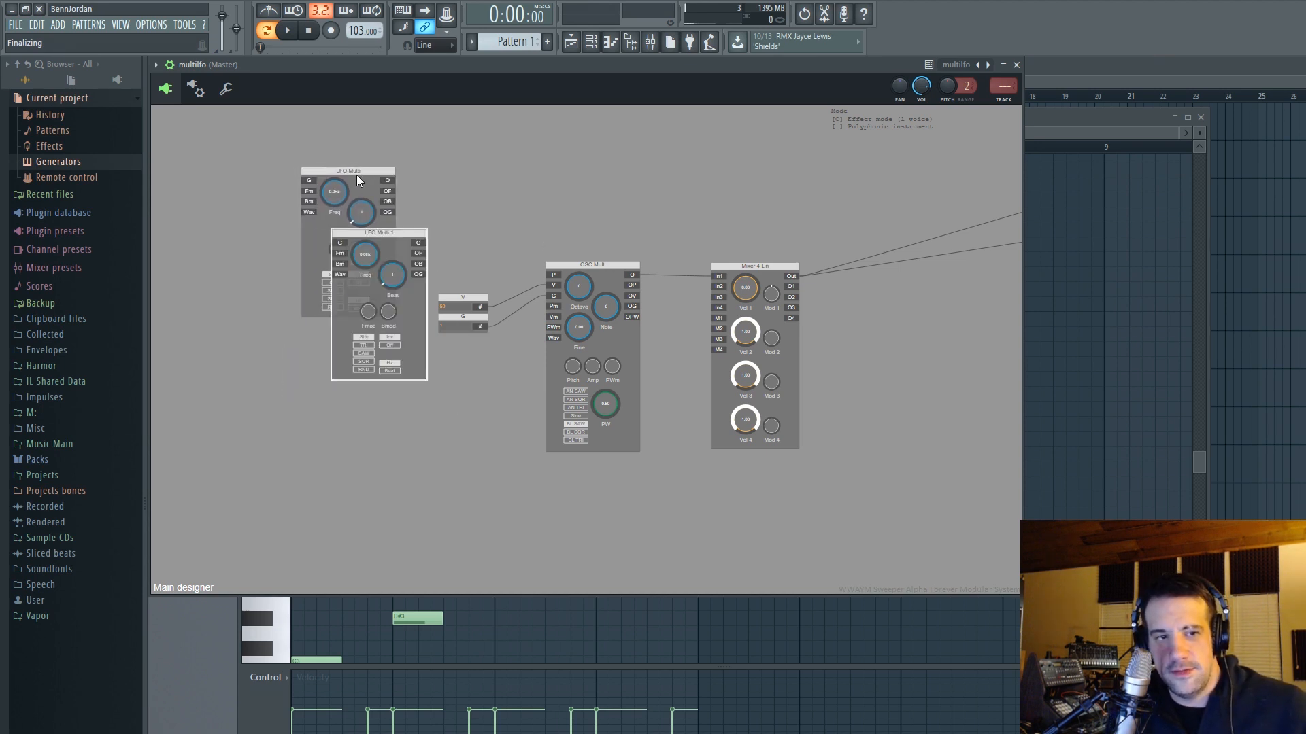
left_click_drag(355, 236, 330, 339)
Connect the upper LFO Multi's O output to OSC Multi's P input, raise its Freq, and reposition both LFO modules.
left_click(386, 174)
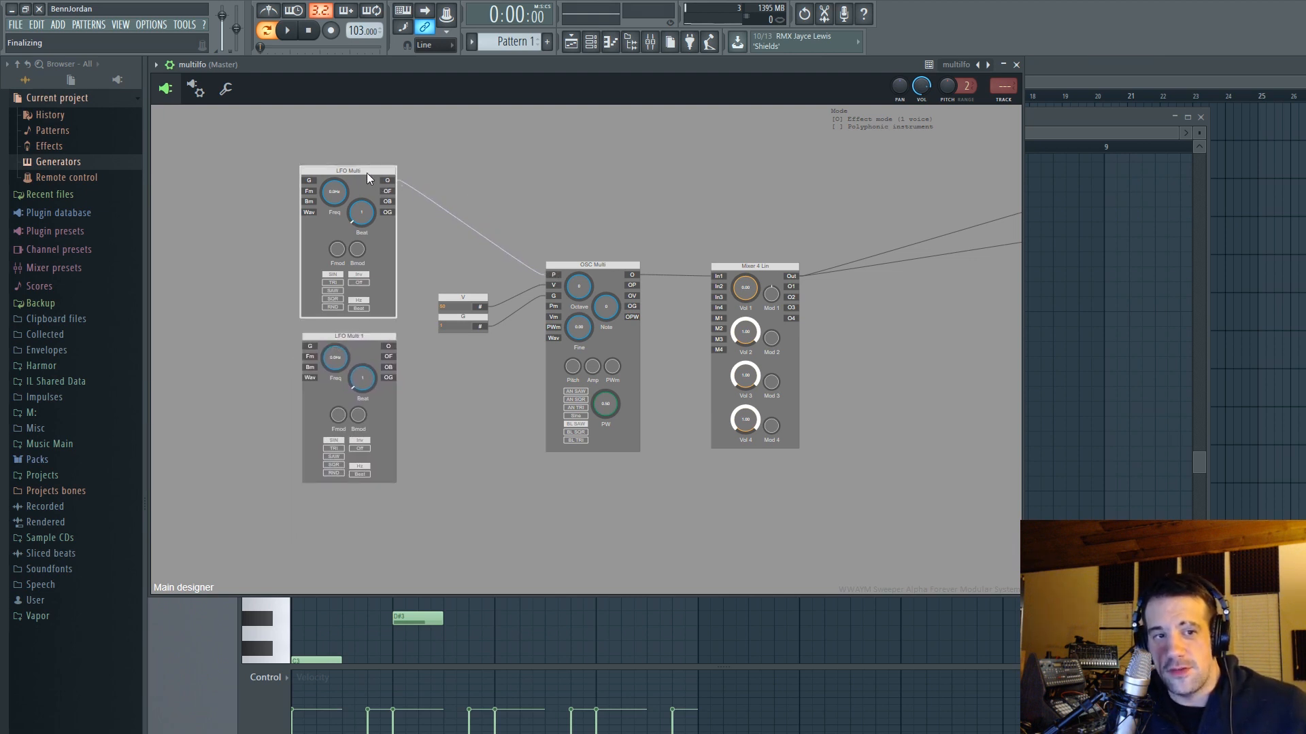
left_click_drag(366, 172, 400, 180)
left_click_drag(336, 337, 369, 351)
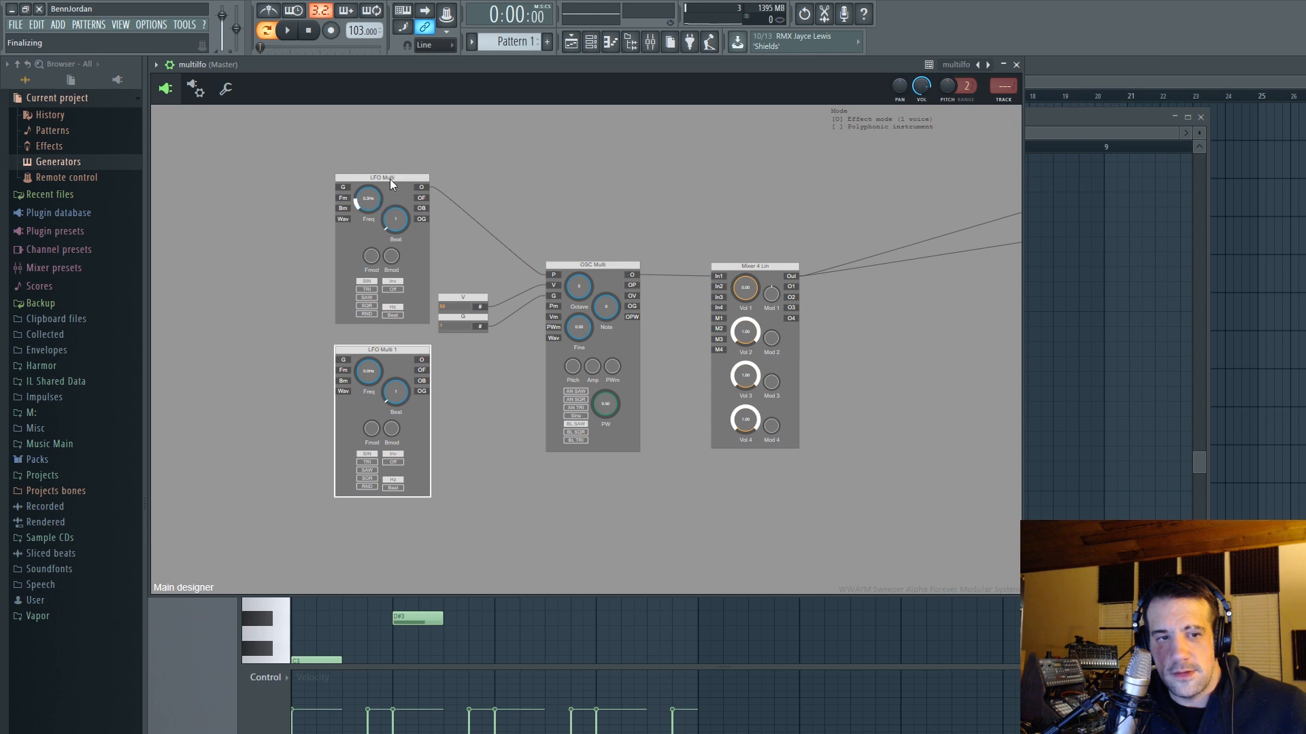
left_click_drag(397, 177, 348, 175)
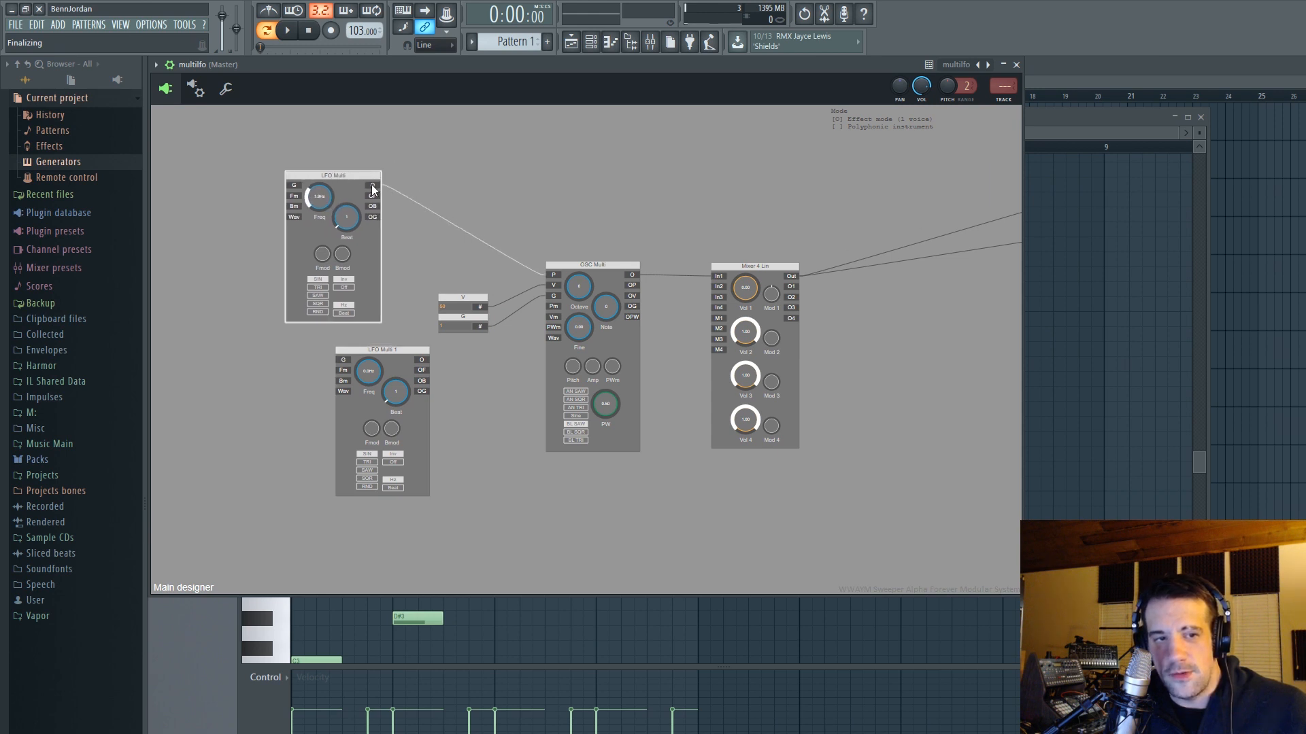
Add a Knob module from the upper LFO Multi's O output and place it above OSC Multi.
right_click(373, 188)
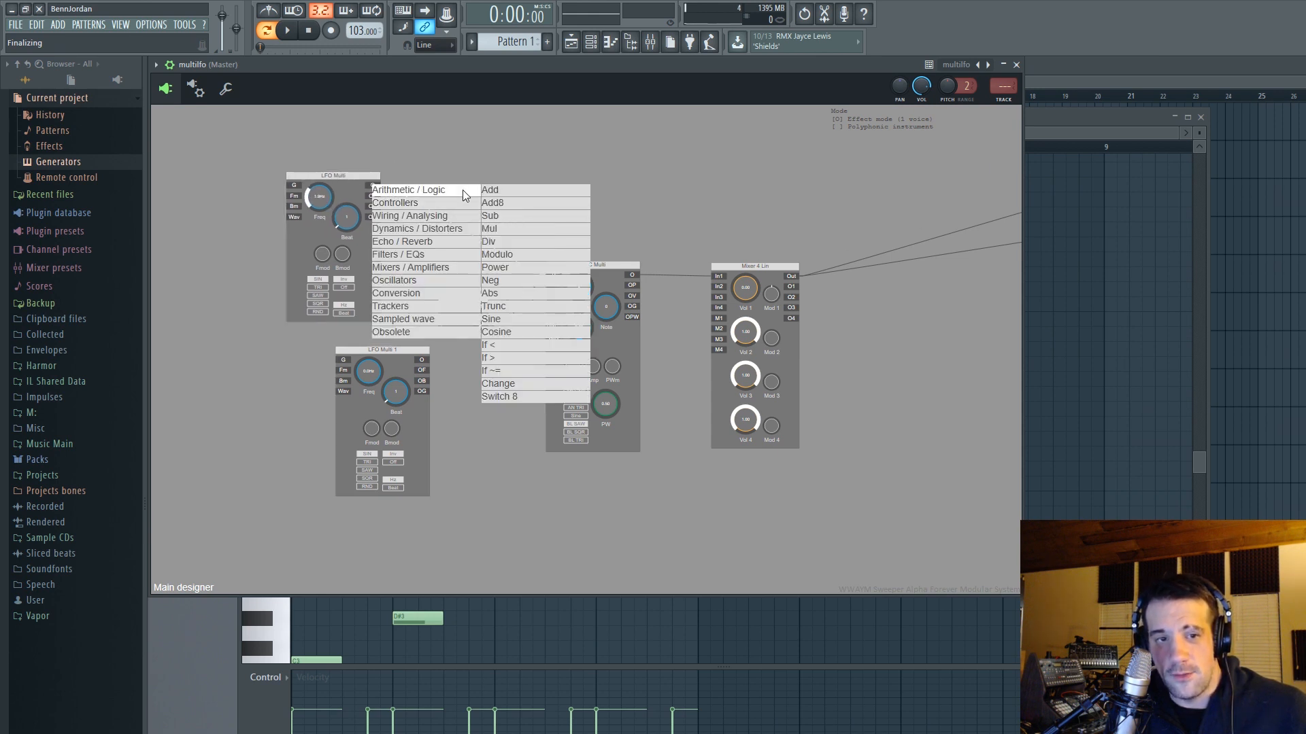
mouse_move(470, 203)
left_click(500, 228)
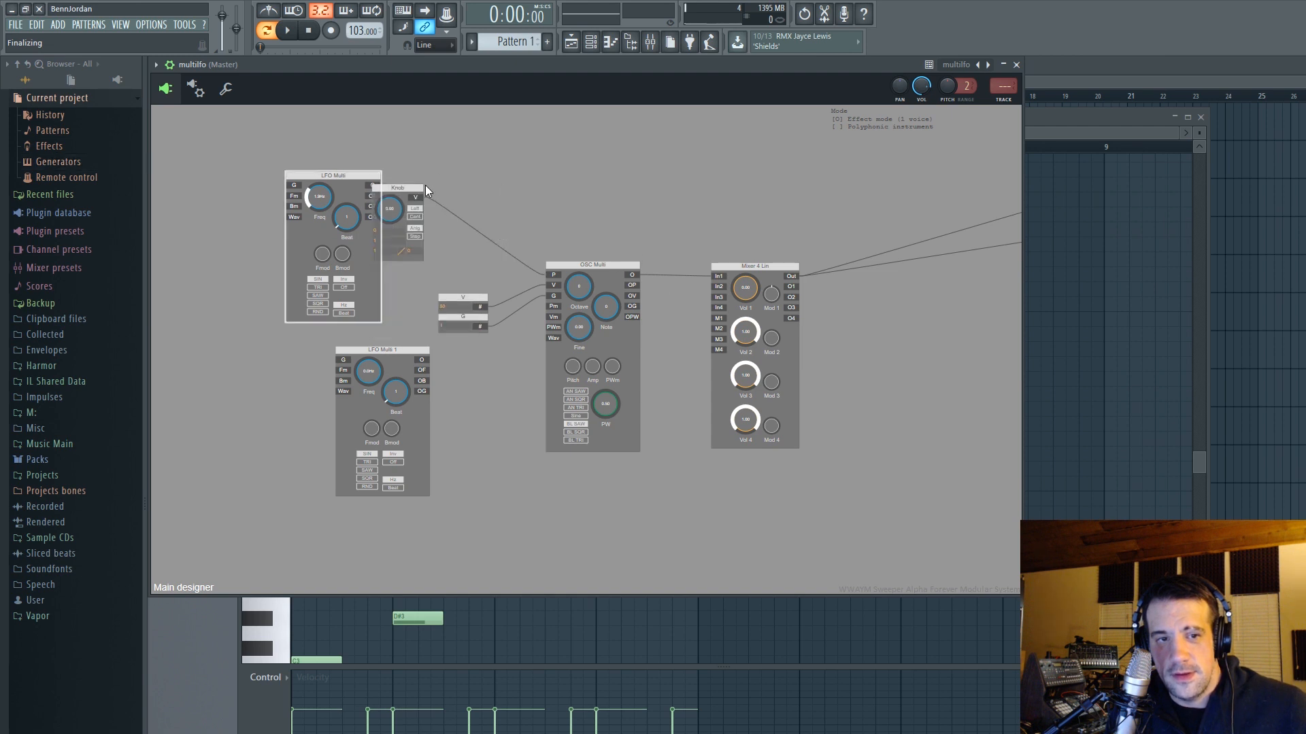
left_click_drag(426, 185, 584, 137)
Insert a Mul module between the upper LFO Multi's O output and OSC Multi's P input, with the Knob feeding its B input.
right_click(368, 188)
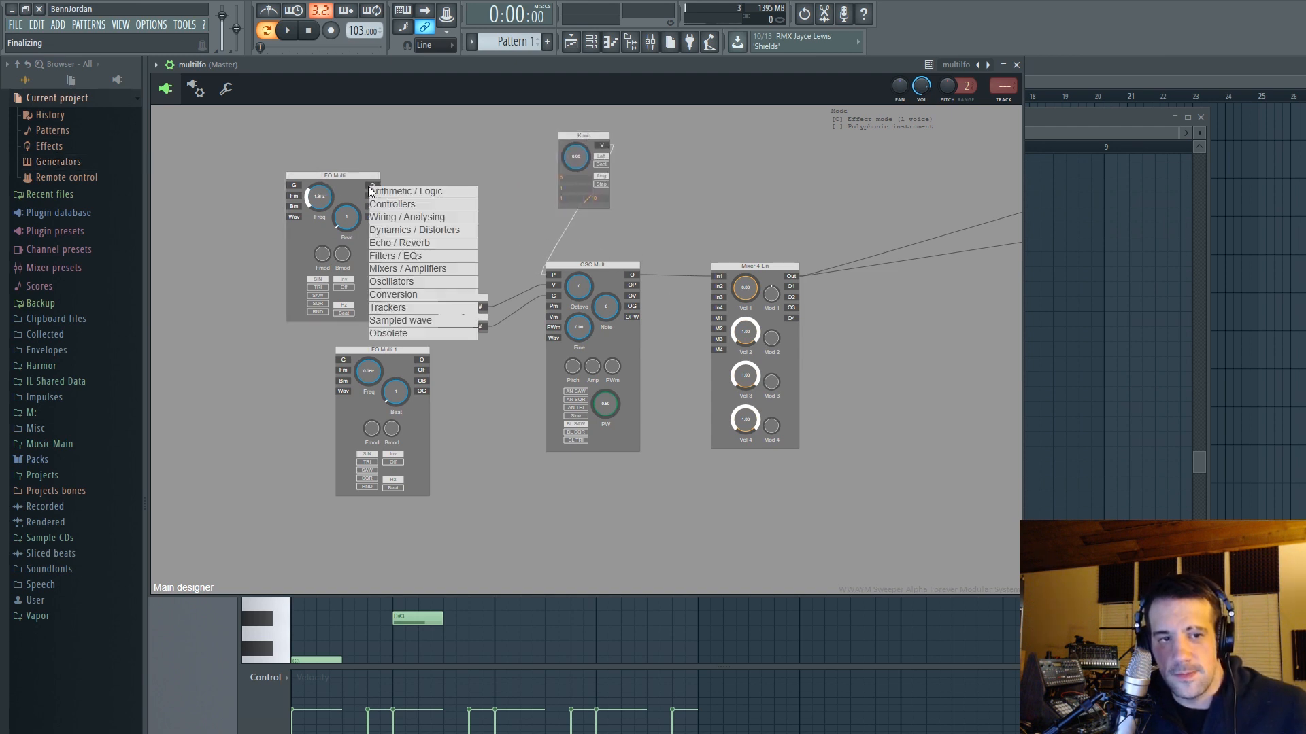
mouse_move(401, 195)
left_click(499, 230)
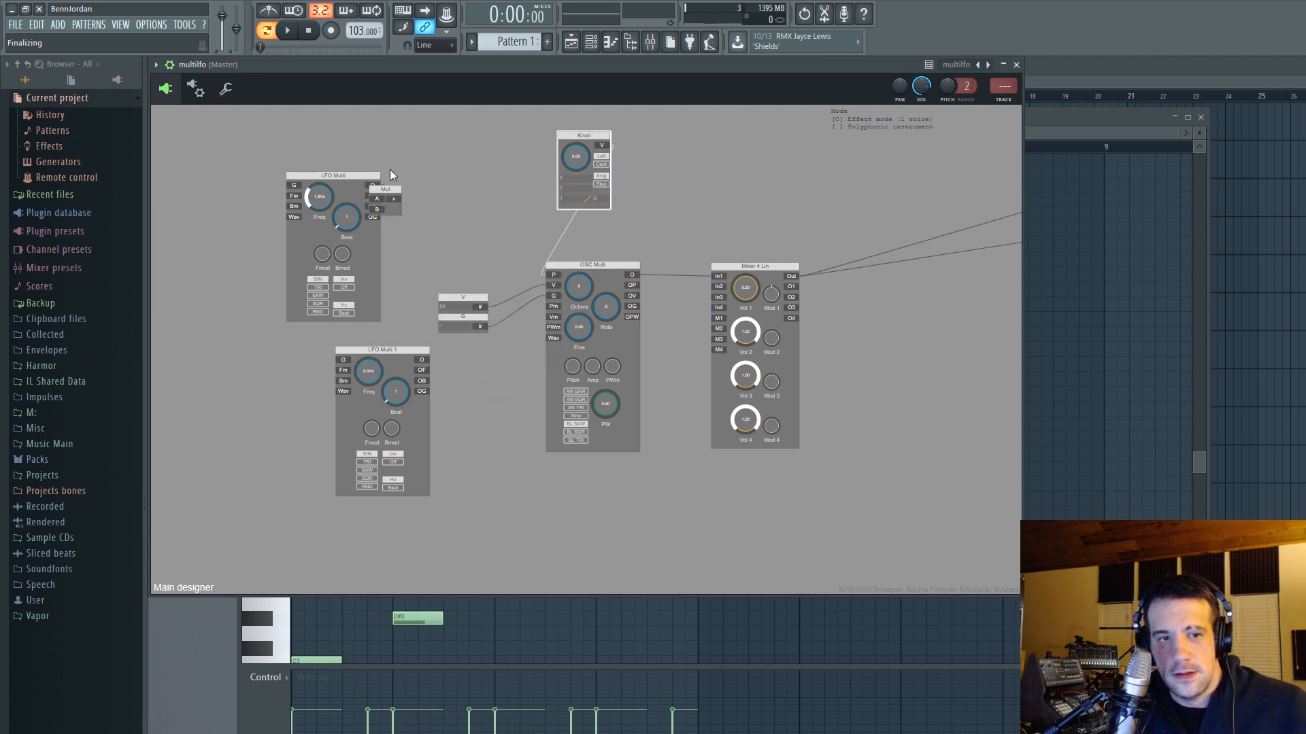
left_click_drag(392, 198, 461, 219)
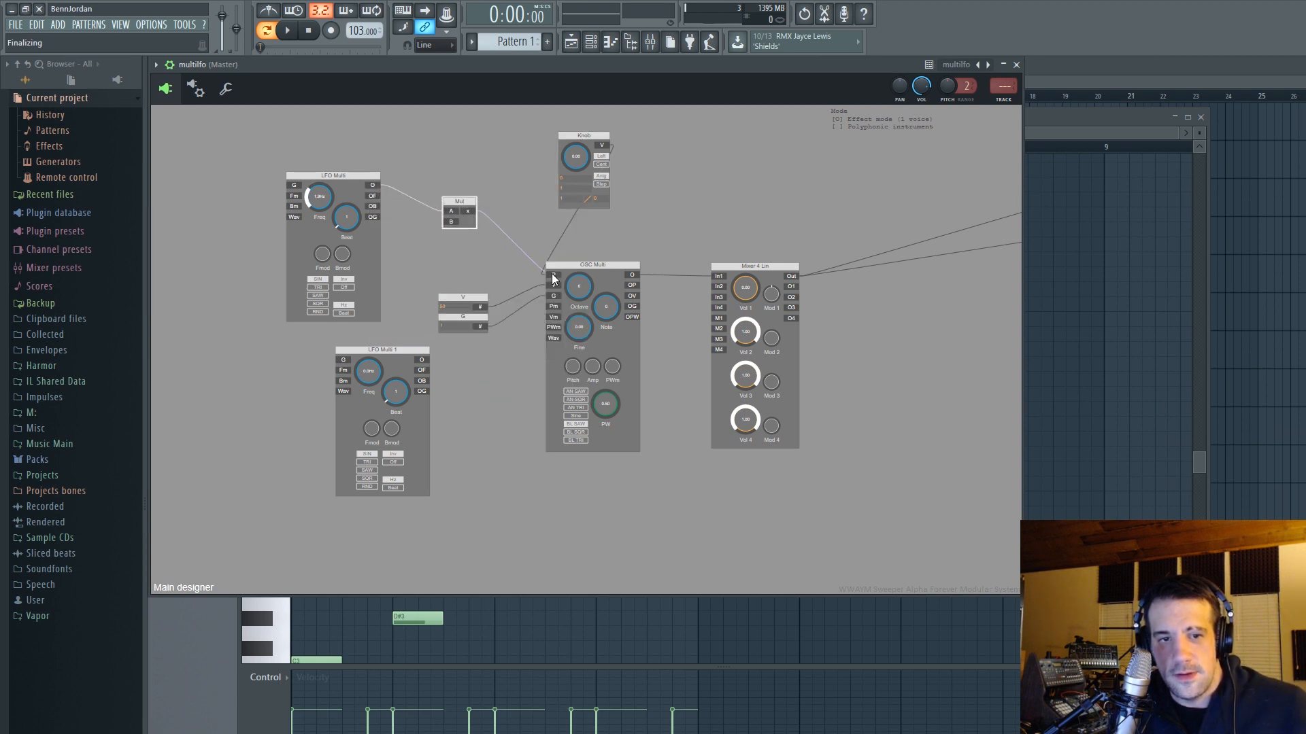
left_click_drag(456, 204, 482, 213)
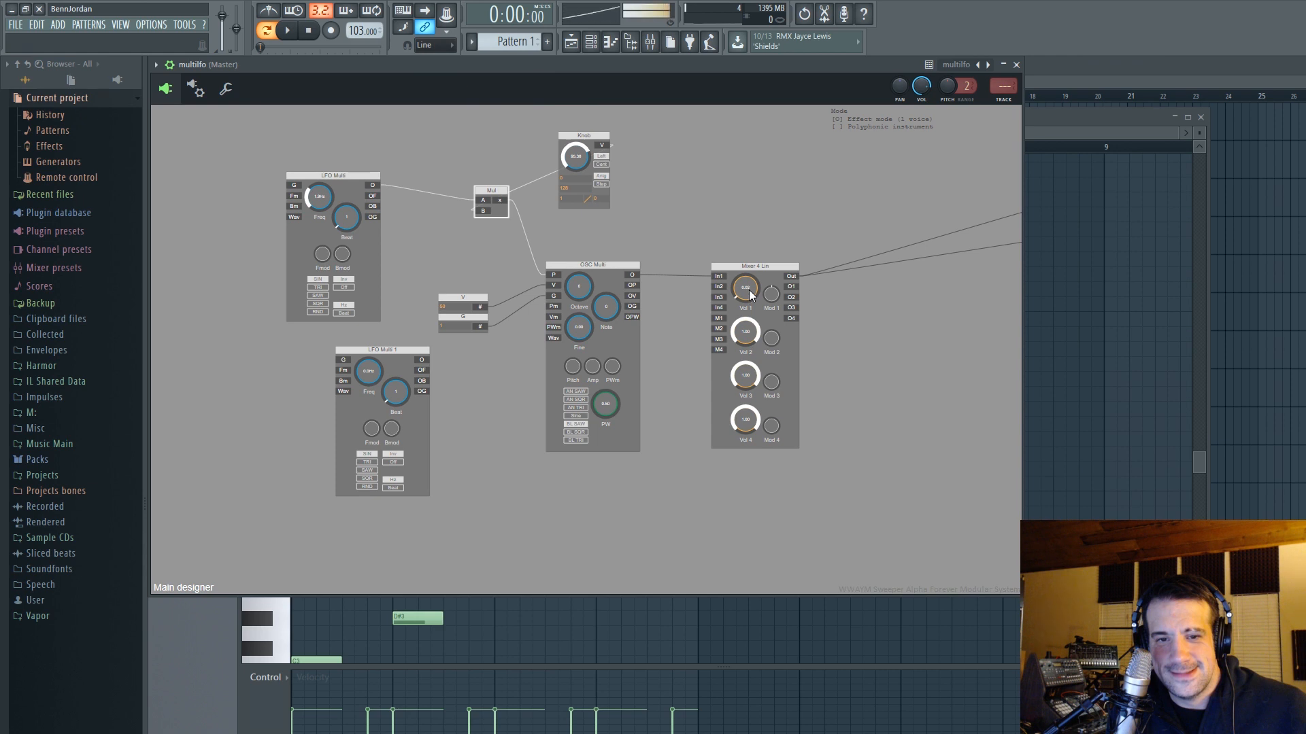
Move Mixer 4 Lin away from OSC Multi and insert a Div module between OSC Multi's O output and the mixer's In1.
left_click_drag(755, 266, 797, 262)
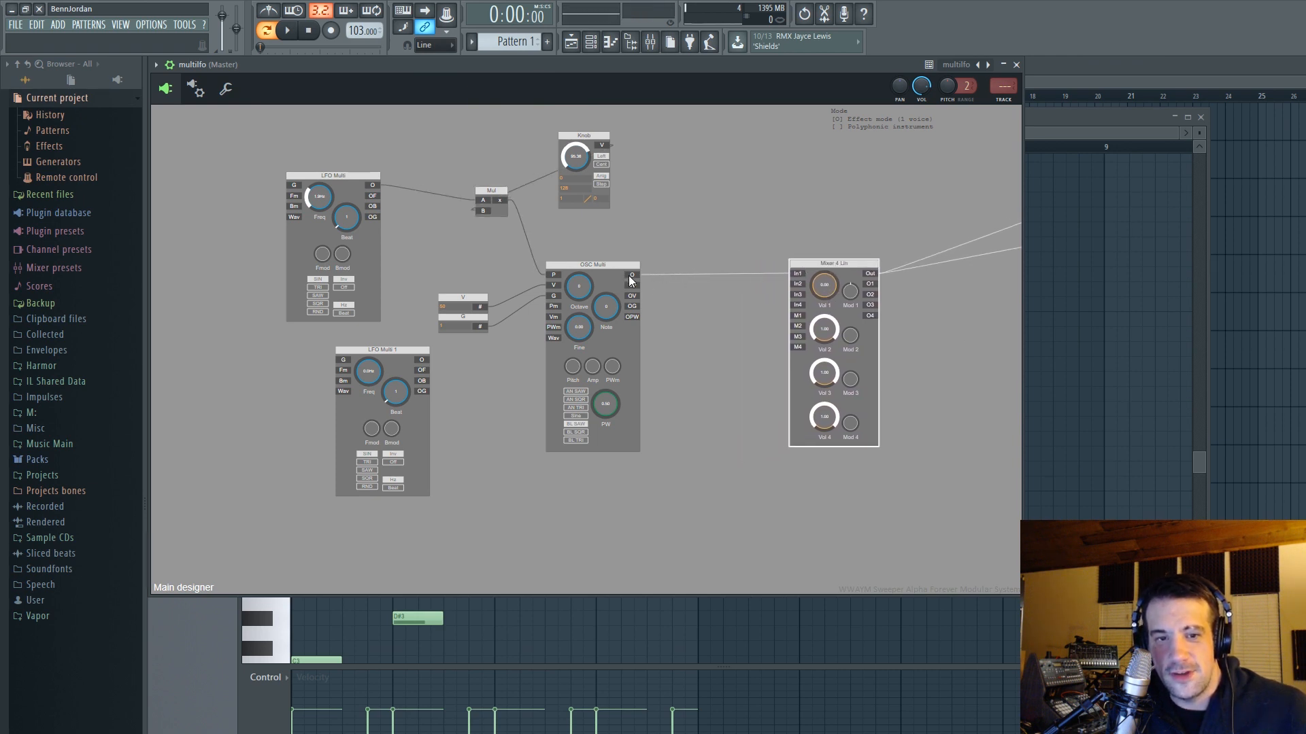
right_click(628, 276)
mouse_move(680, 281)
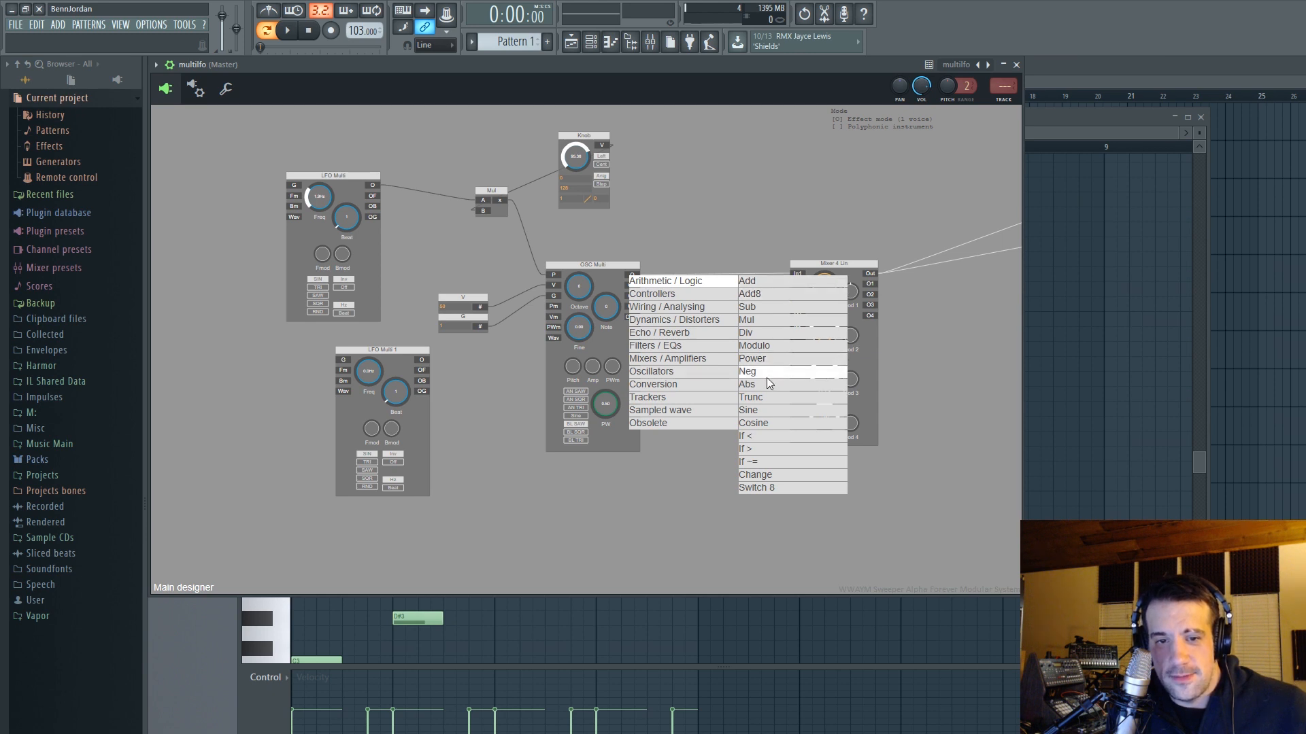
left_click(766, 333)
left_click_drag(645, 280, 713, 237)
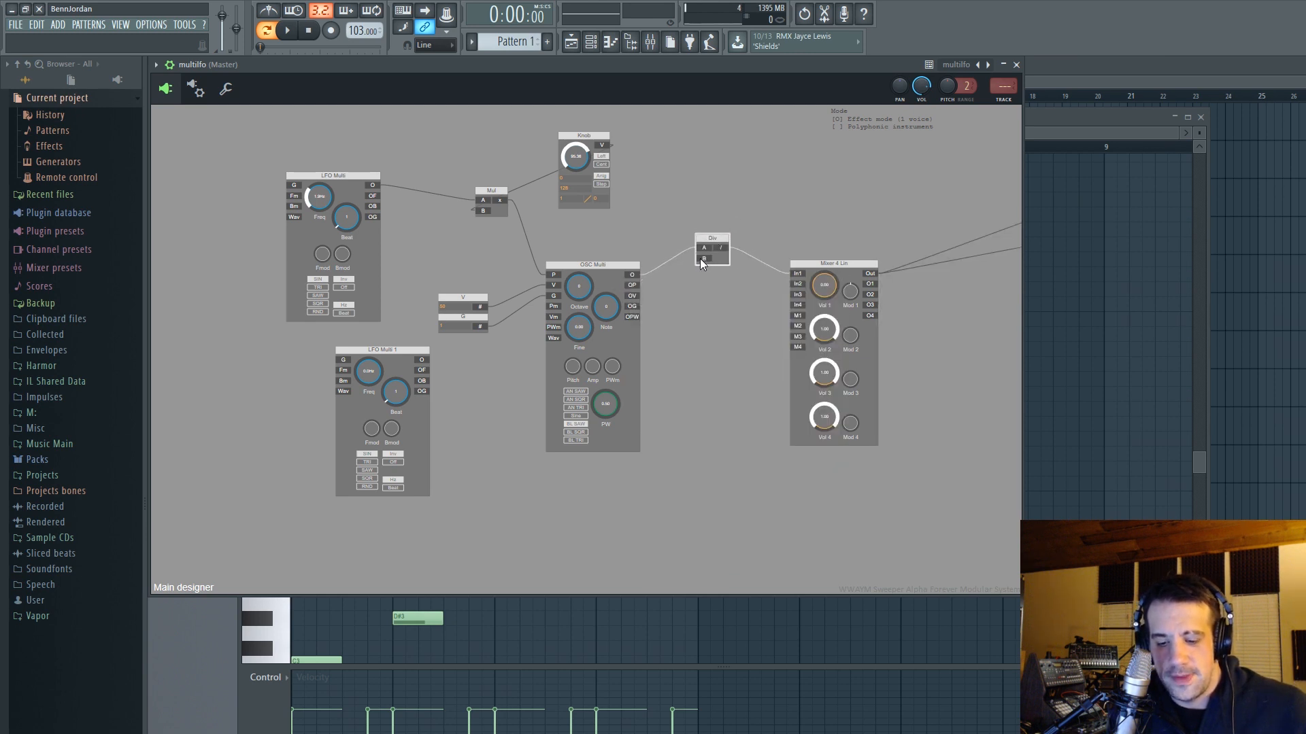
Add a value module on Div's B input, place it below Div, and set its value to 64.
double_click(700, 259)
left_click(646, 266)
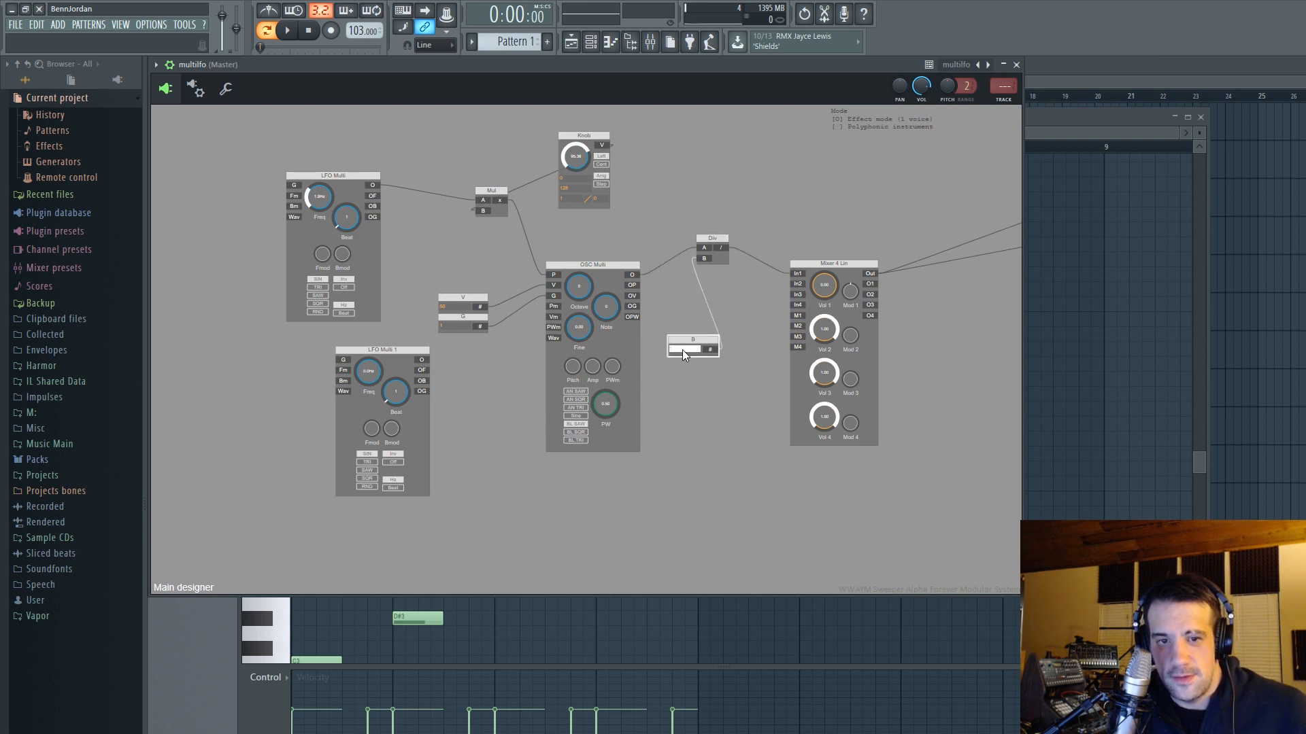
type("4")
key("Return")
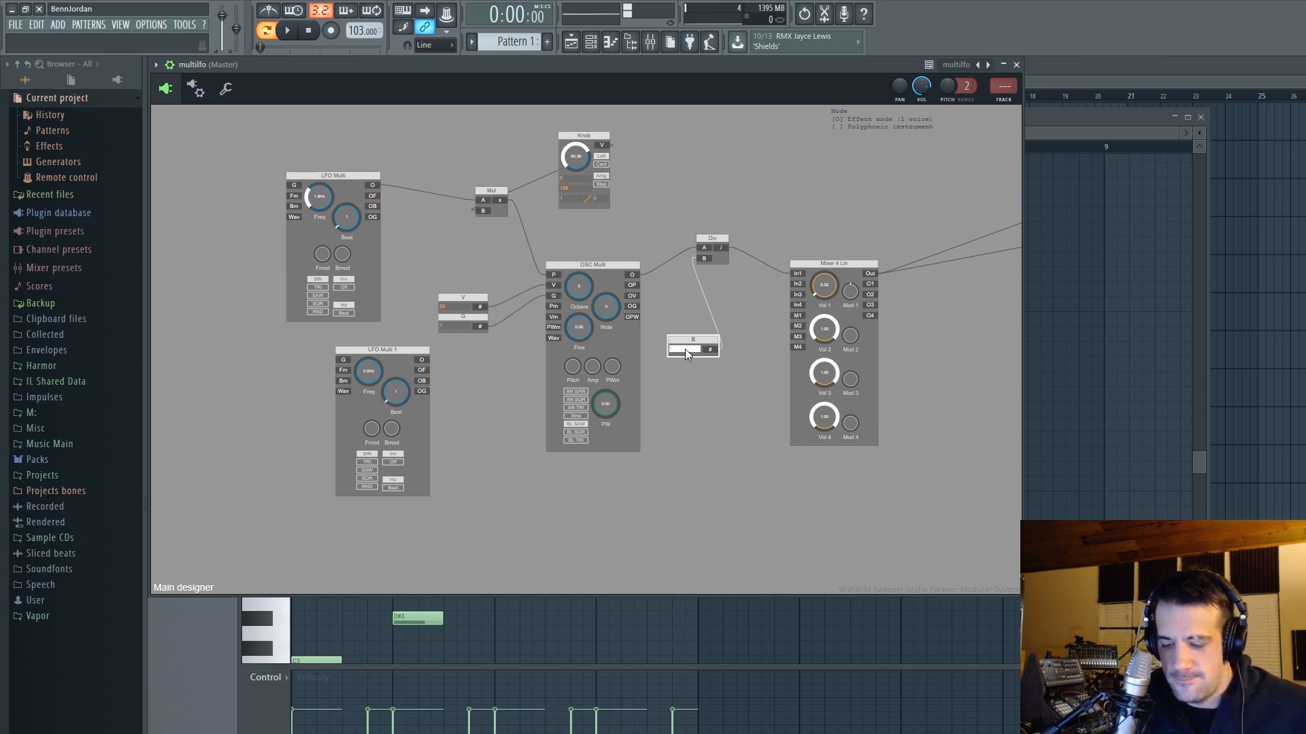
type("64")
key("Return")
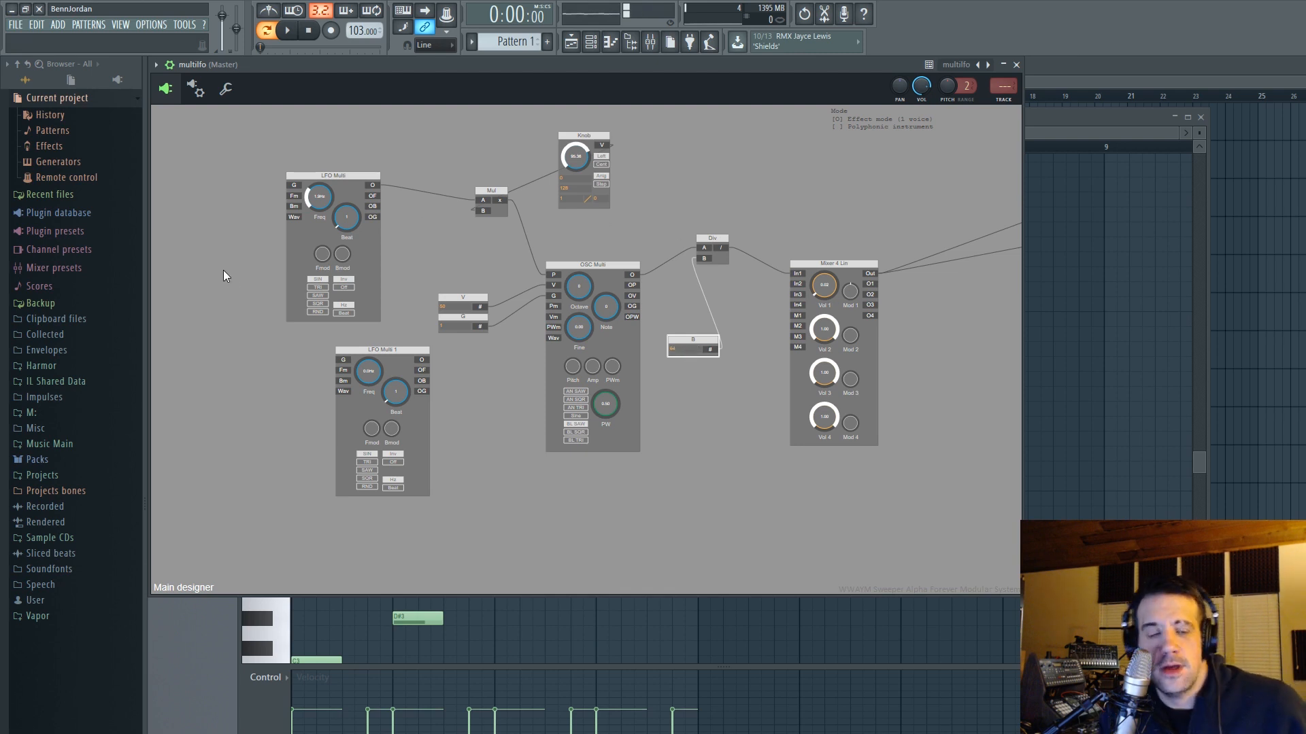
Adjust the upper LFO Multi's Freq and audition OSC Multi's waveforms, ending on Sine.
mouse_move(320, 202)
left_mouse_down()
mouse_move(328, 170)
mouse_move(313, 202)
left_mouse_up()
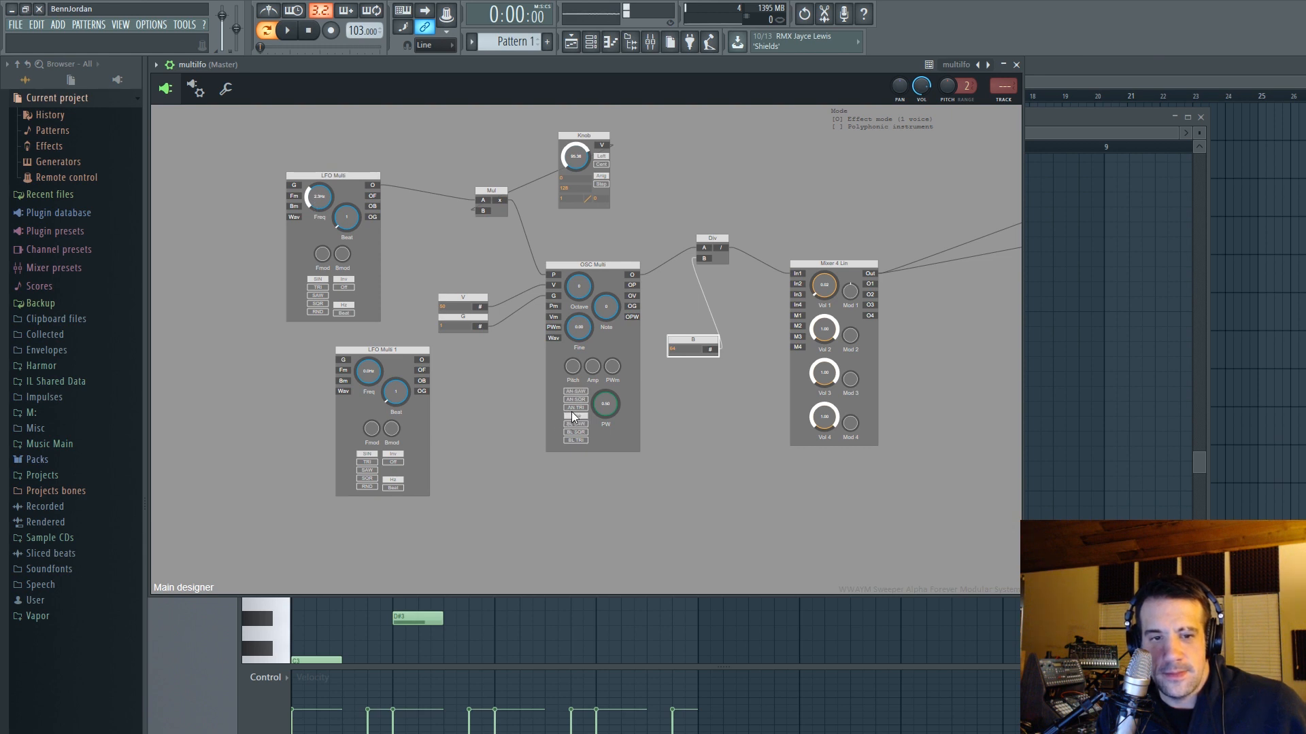
left_click(575, 391)
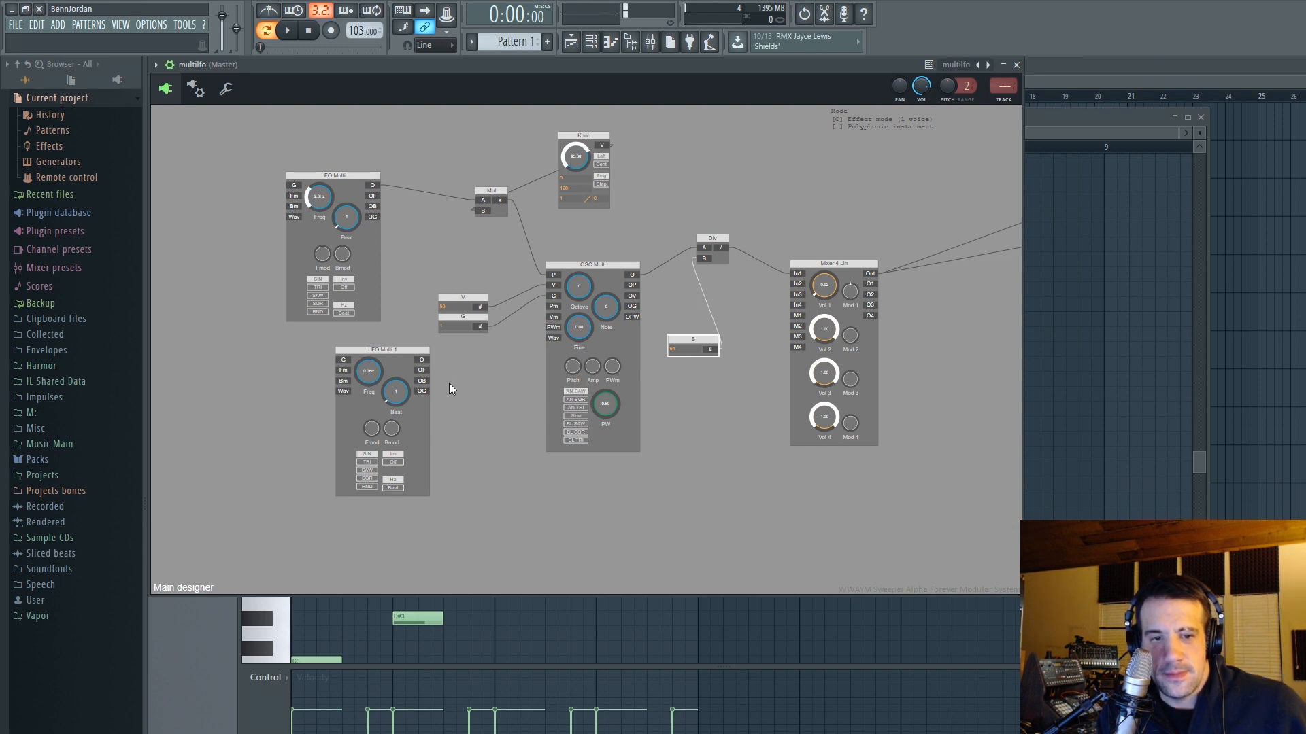
left_click(577, 416)
Connect LFO Multi 1's O output to LFO Multi's Fm input with Fmod raised, and place LFO Multi 1 lower with a reduced Freq.
left_click_drag(348, 349, 288, 198)
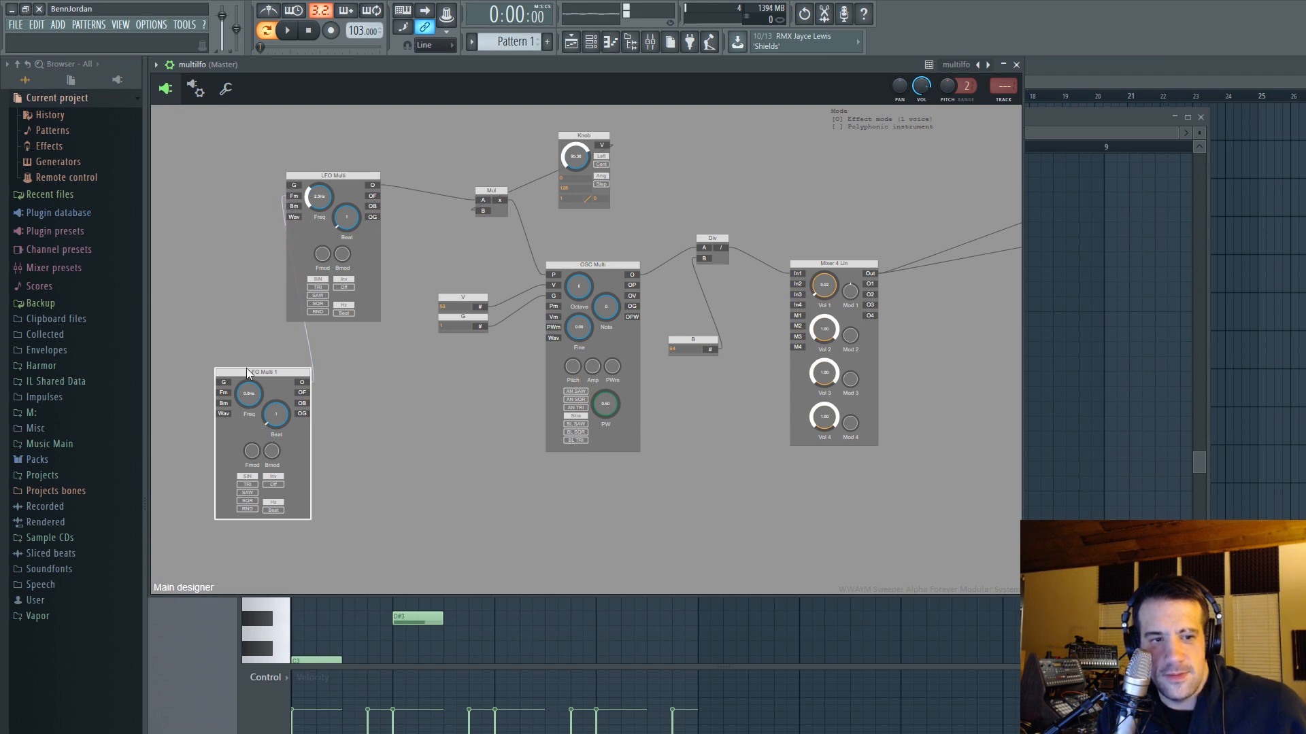
left_click_drag(251, 364, 267, 370)
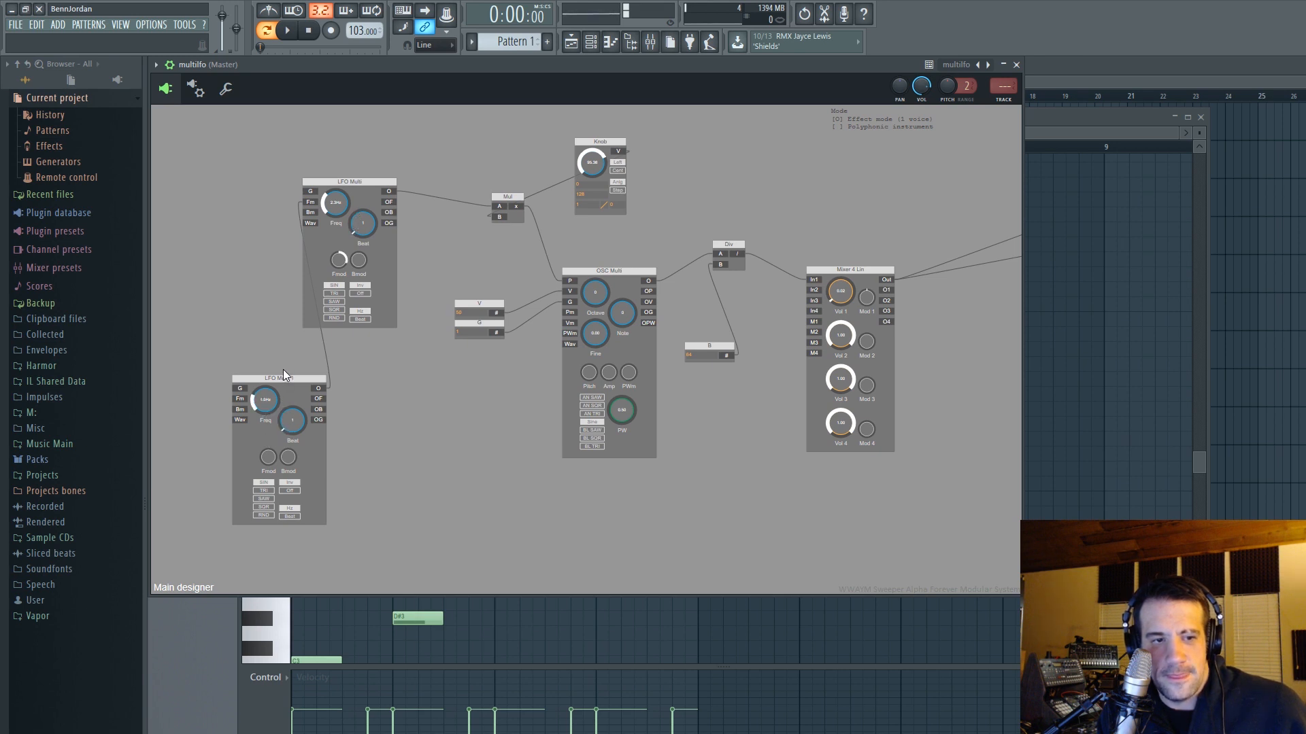
left_click_drag(283, 380, 286, 354)
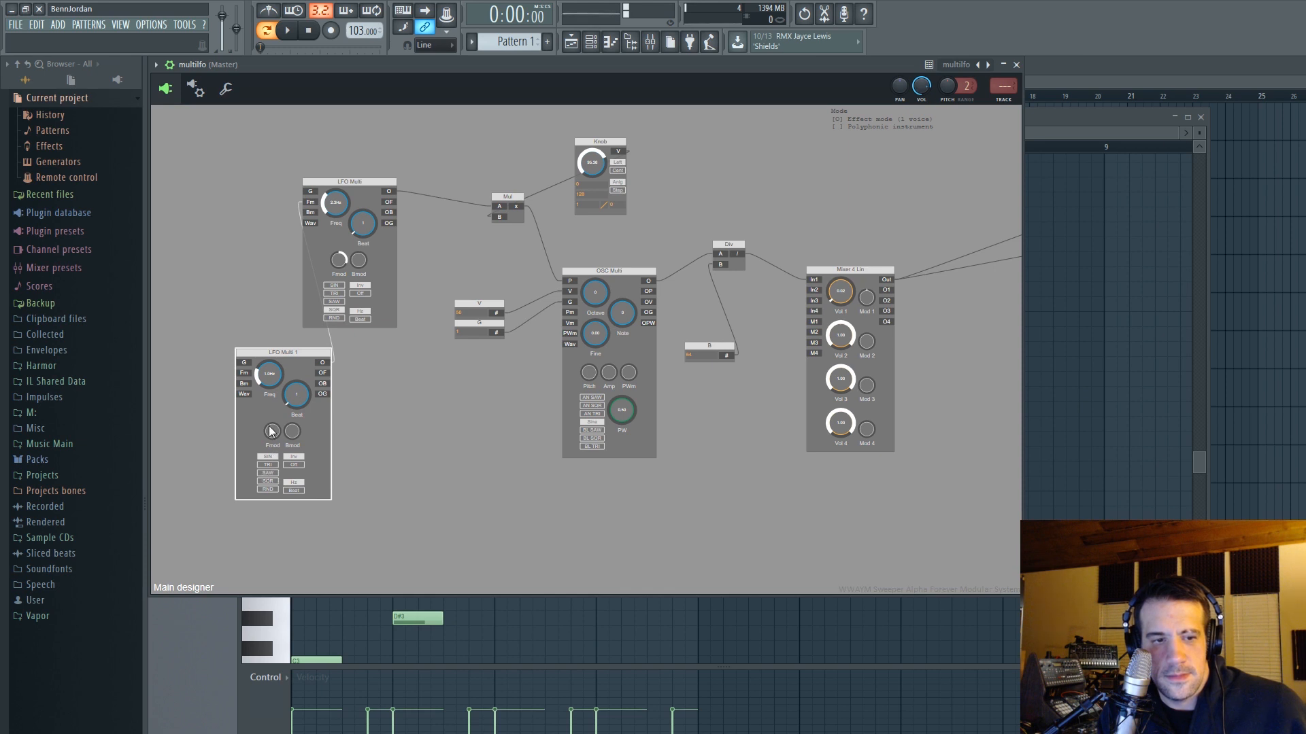
left_click_drag(262, 379, 250, 404)
left_click_drag(284, 352, 234, 400)
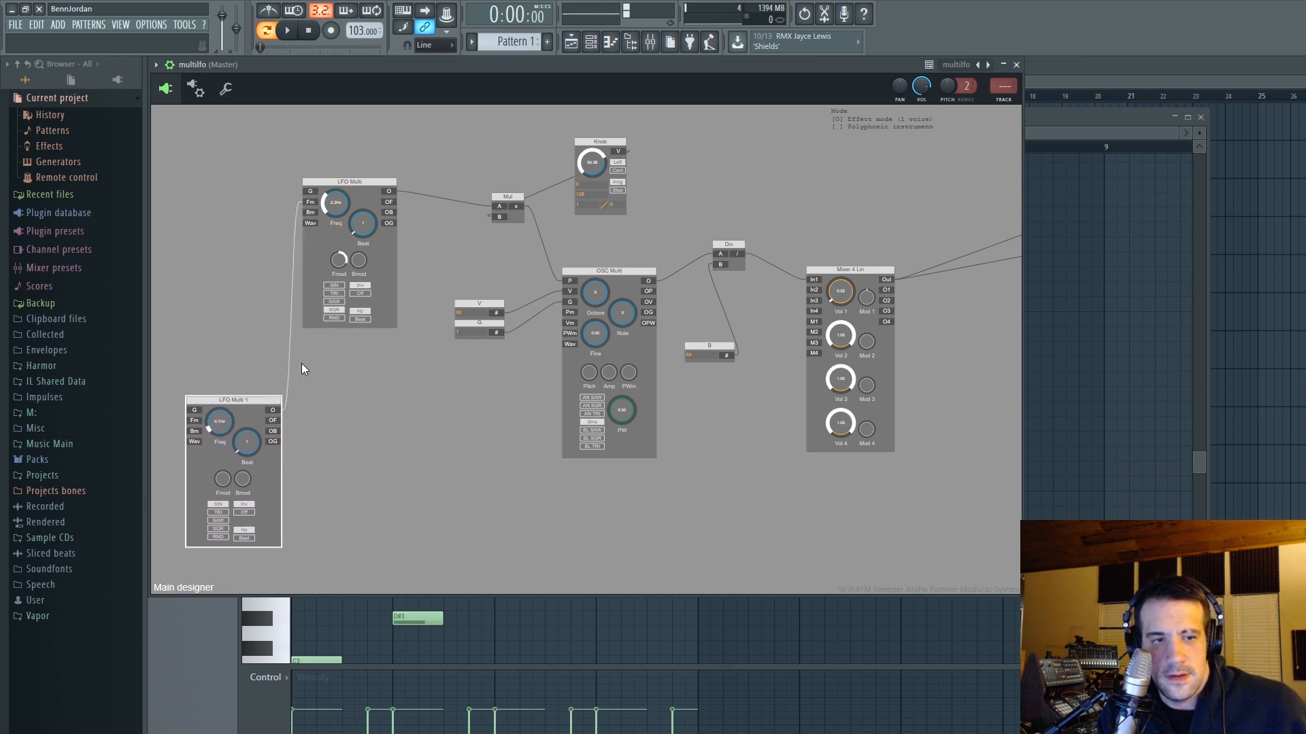
Insert a Mul module between LFO Multi 1's O output and LFO Multi's Fm input, placing it beside LFO Multi.
right_click(272, 410)
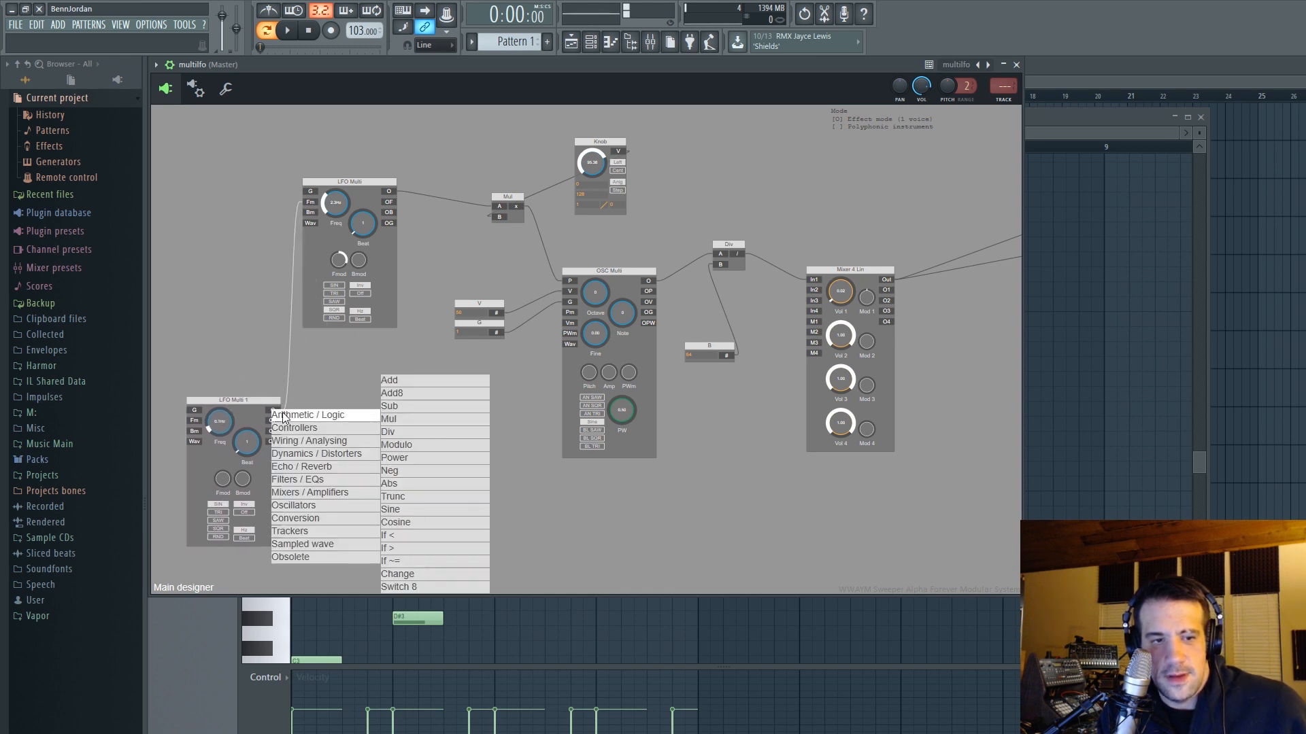
left_click(402, 426)
left_click_drag(288, 416, 279, 272)
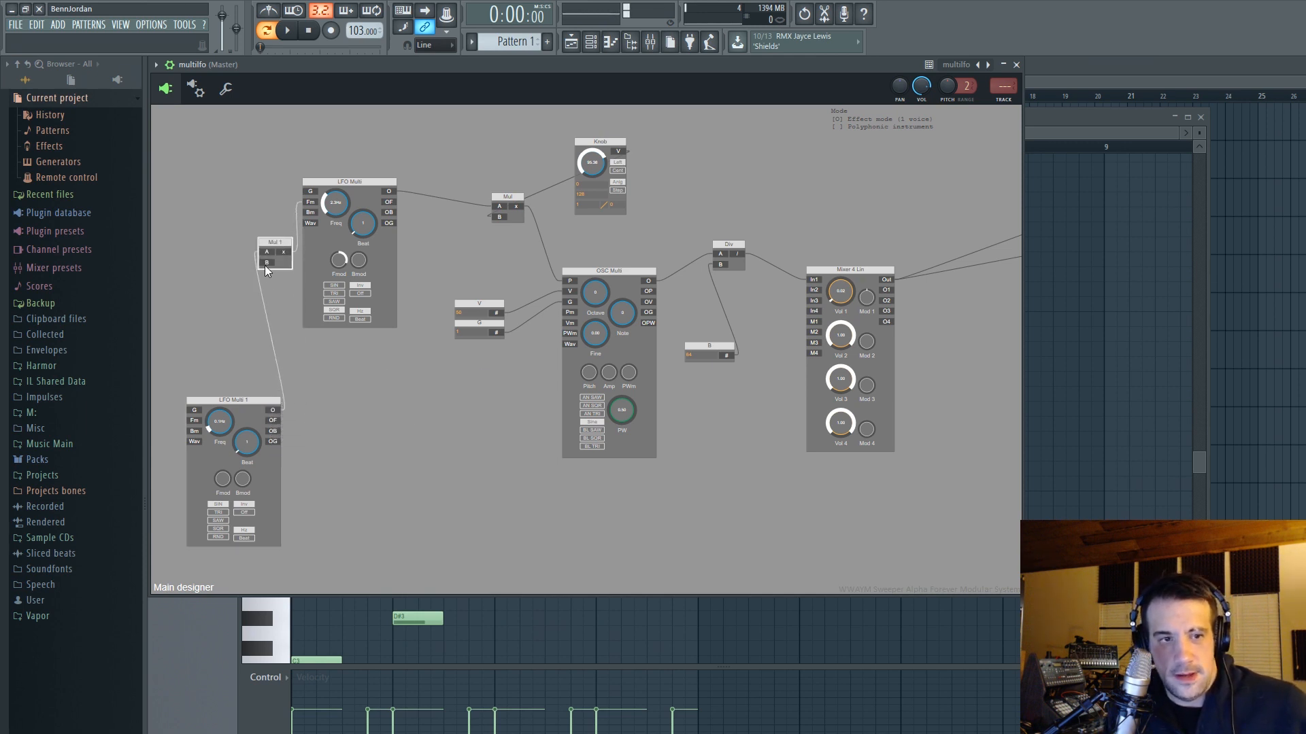
Add a Knob module on Mul 1's B input and place it beside Mul 1, above LFO Multi 1.
right_click(263, 263)
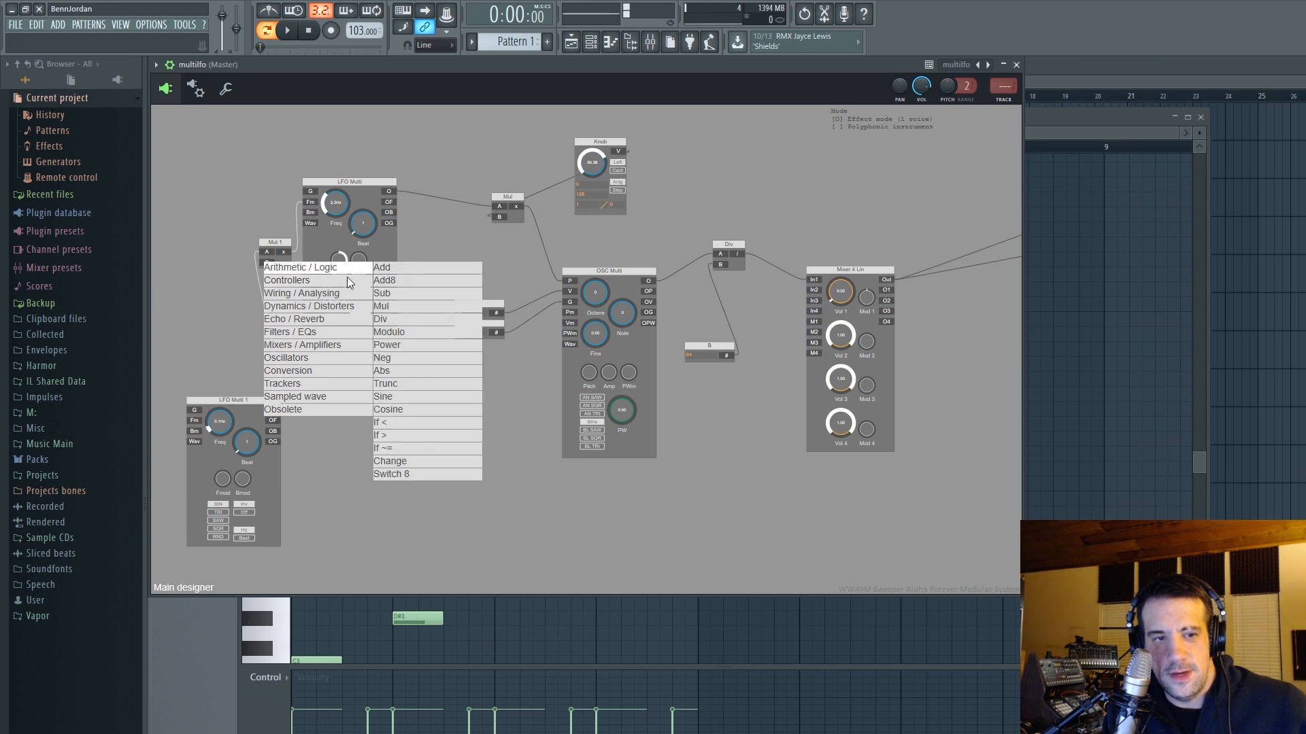
mouse_move(347, 282)
left_click(379, 307)
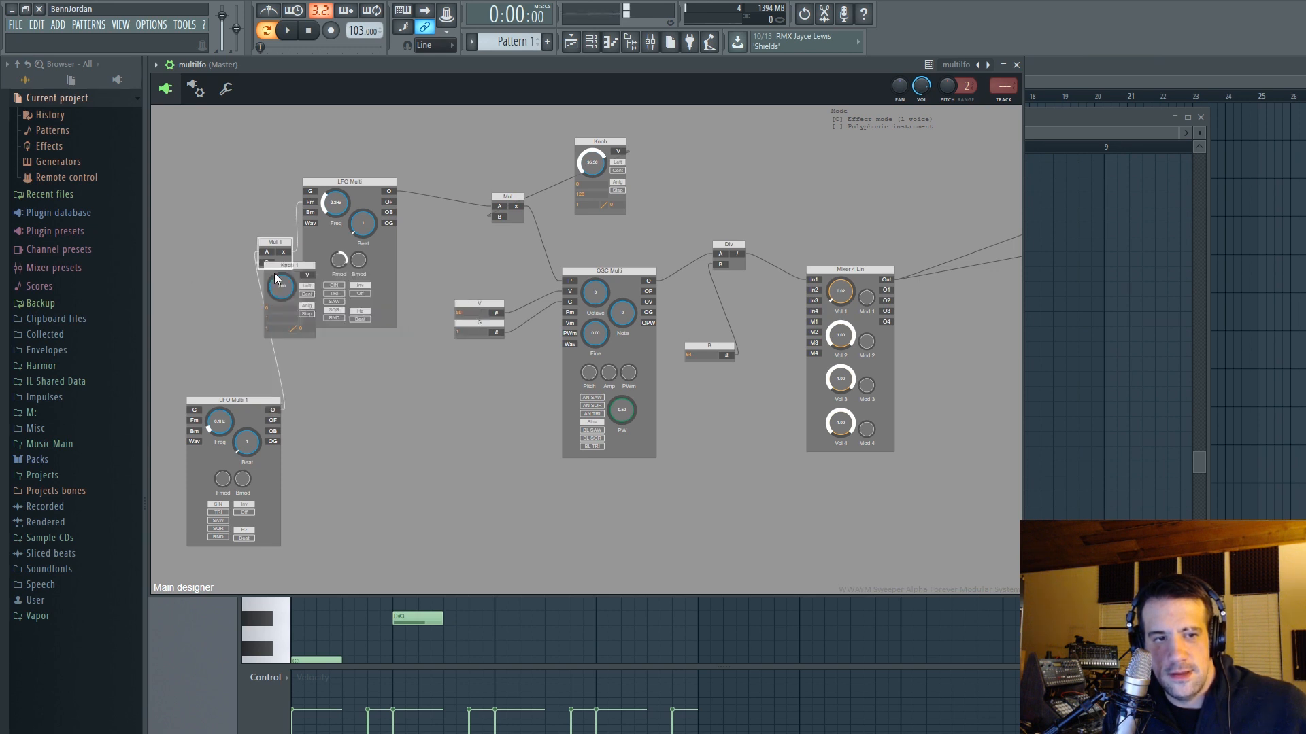
left_click_drag(275, 277, 188, 270)
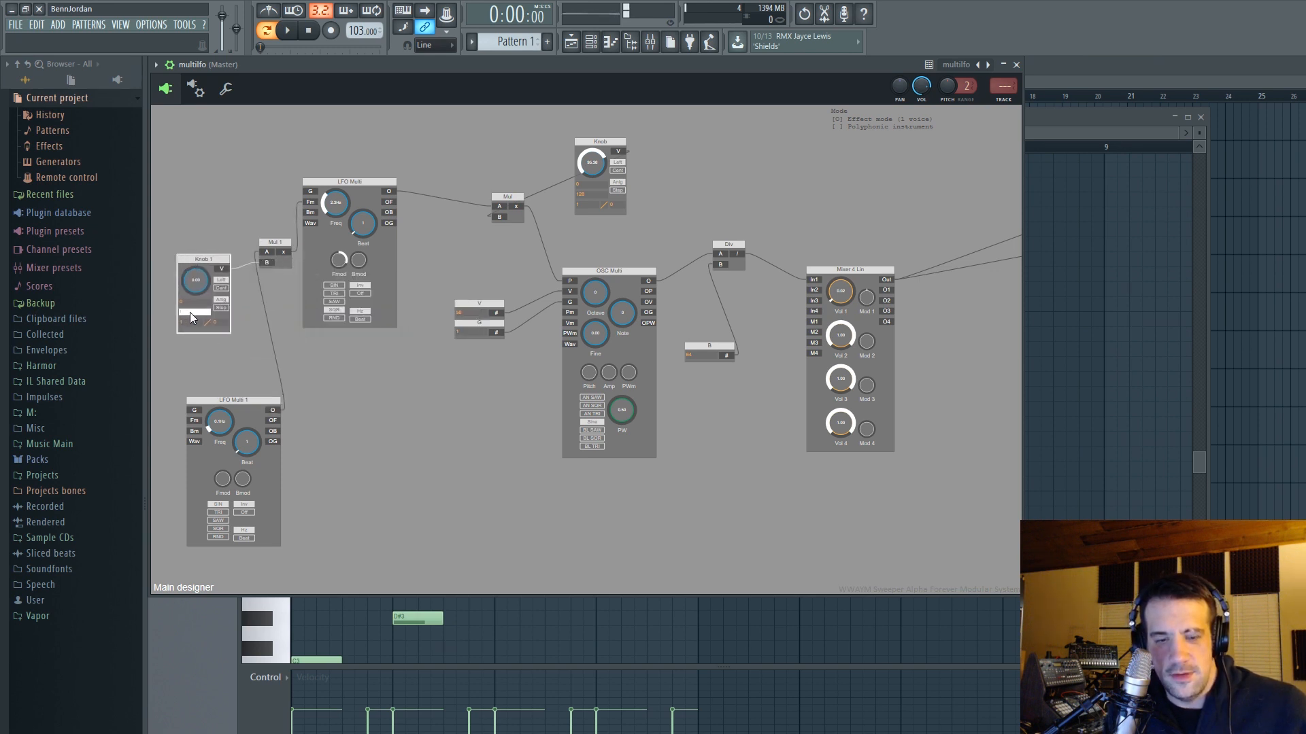
Set Knob 1's maximum value to 128 and turn the knob fully up.
left_click(190, 312)
type("128")
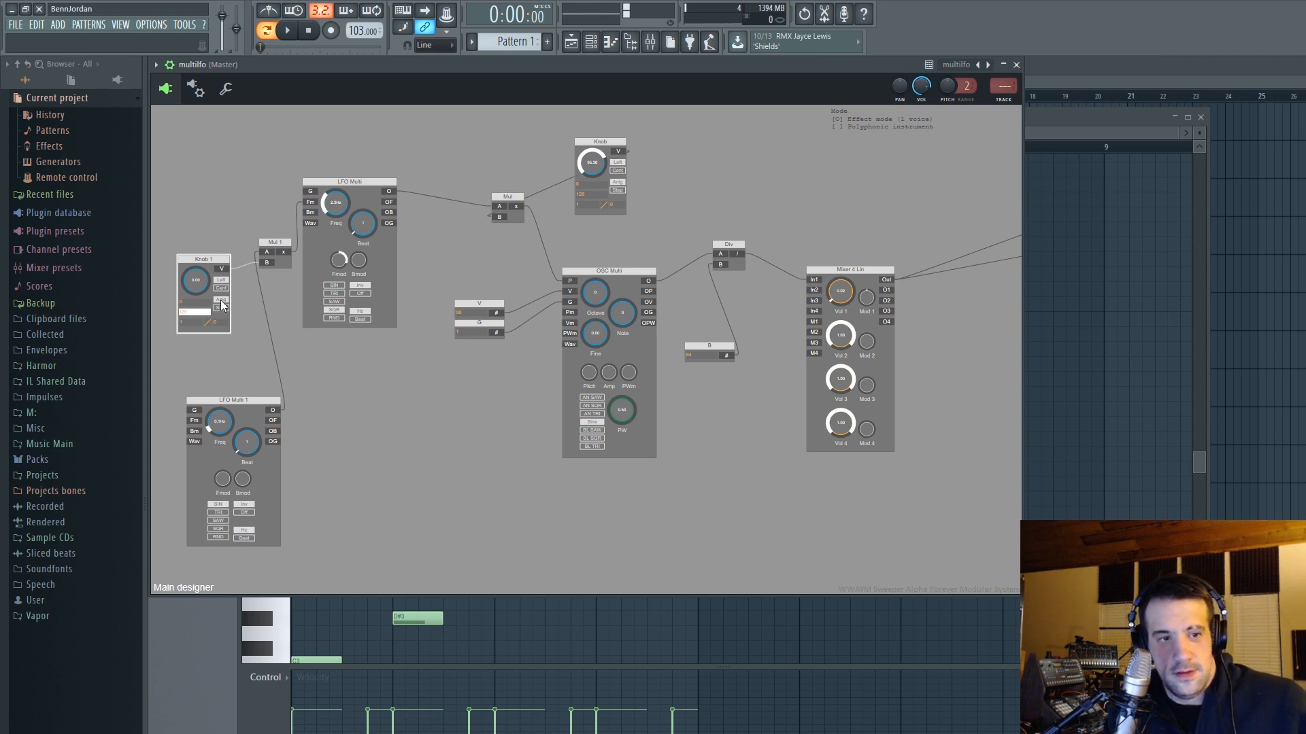
key("Return")
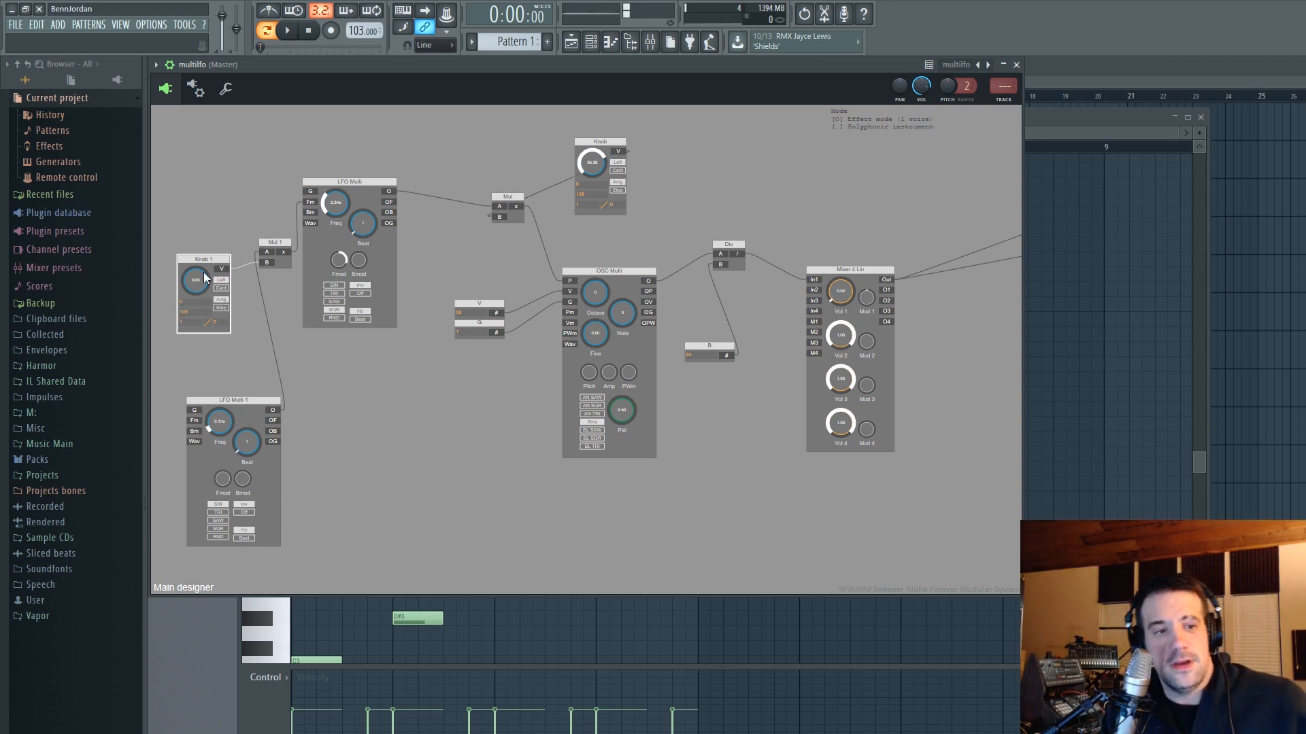
left_click_drag(203, 273, 265, 90)
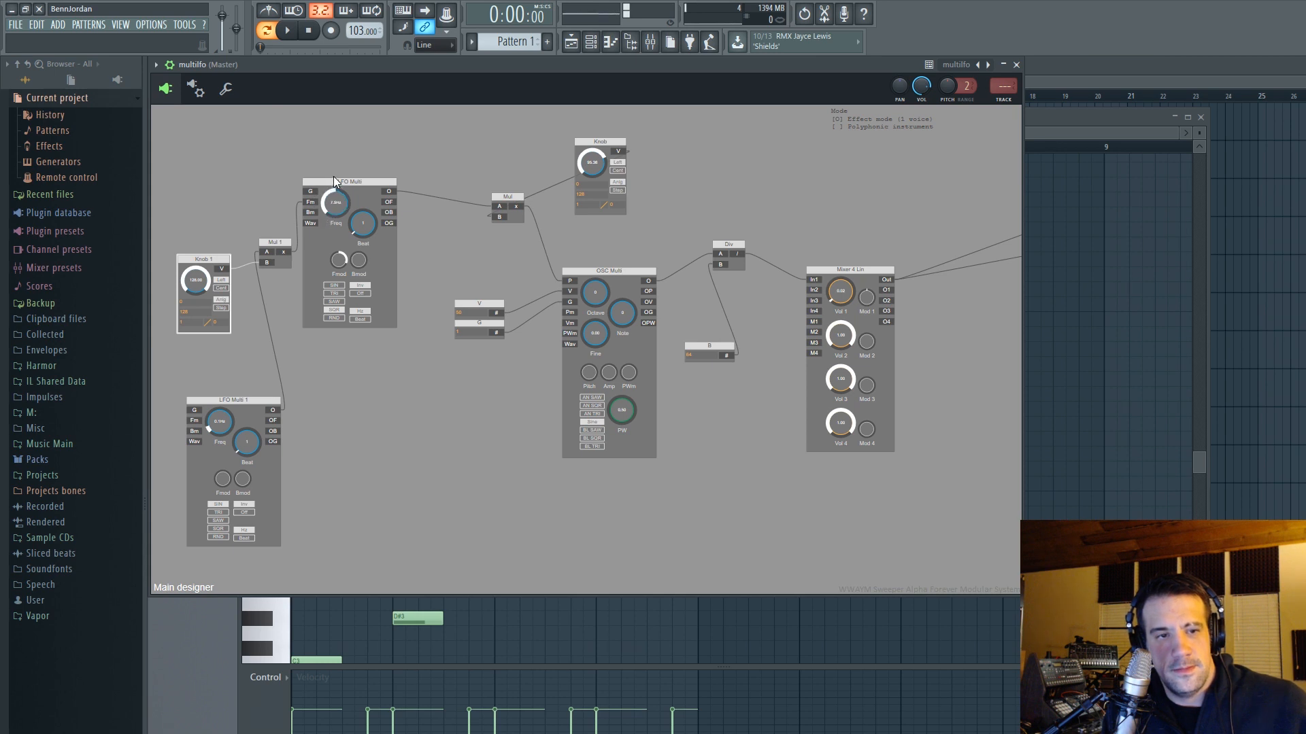
Adjust LFO Multi 1's Freq to a slow rate and reposition both LFO Multi modules.
left_click_drag(219, 427, 233, 412)
left_click_drag(319, 181, 338, 166)
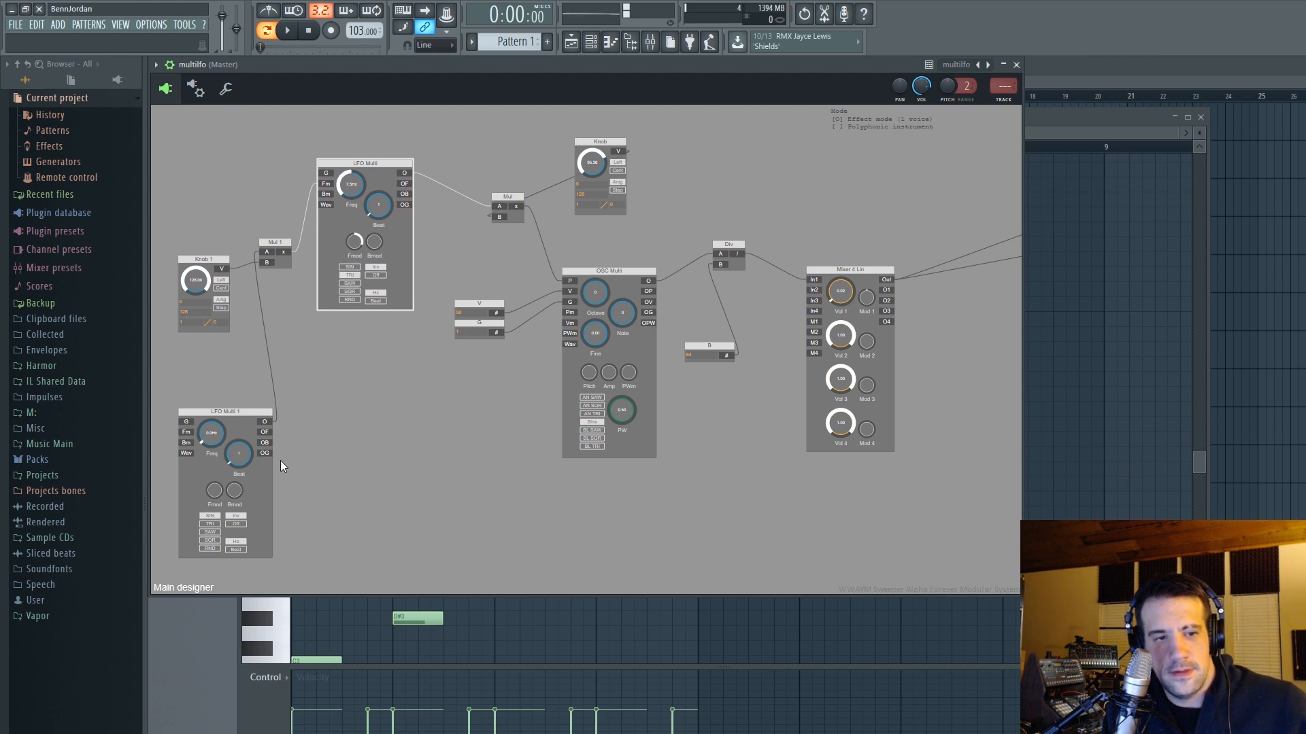
left_click_drag(237, 410, 255, 382)
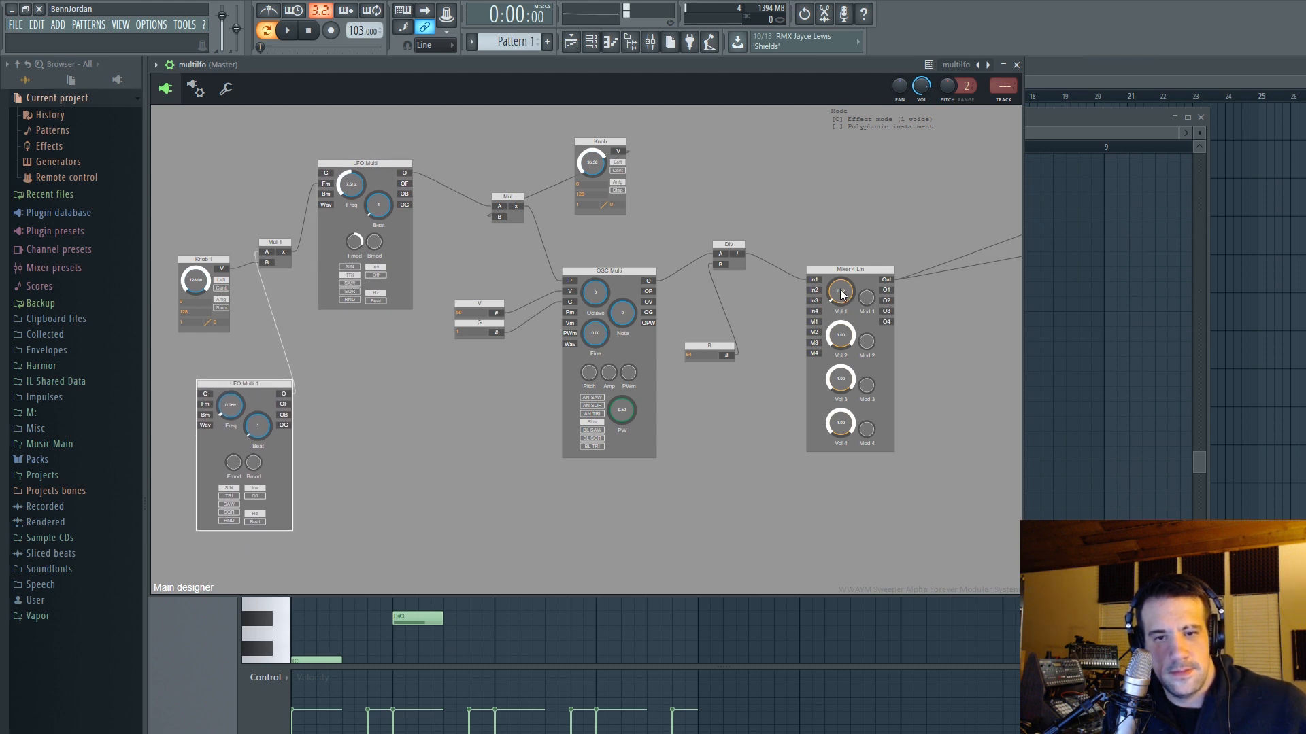
Switch OSC Multi's waveform to AN SAW and move LFO Multi 1 closer beneath Mul 1.
left_click(590, 399)
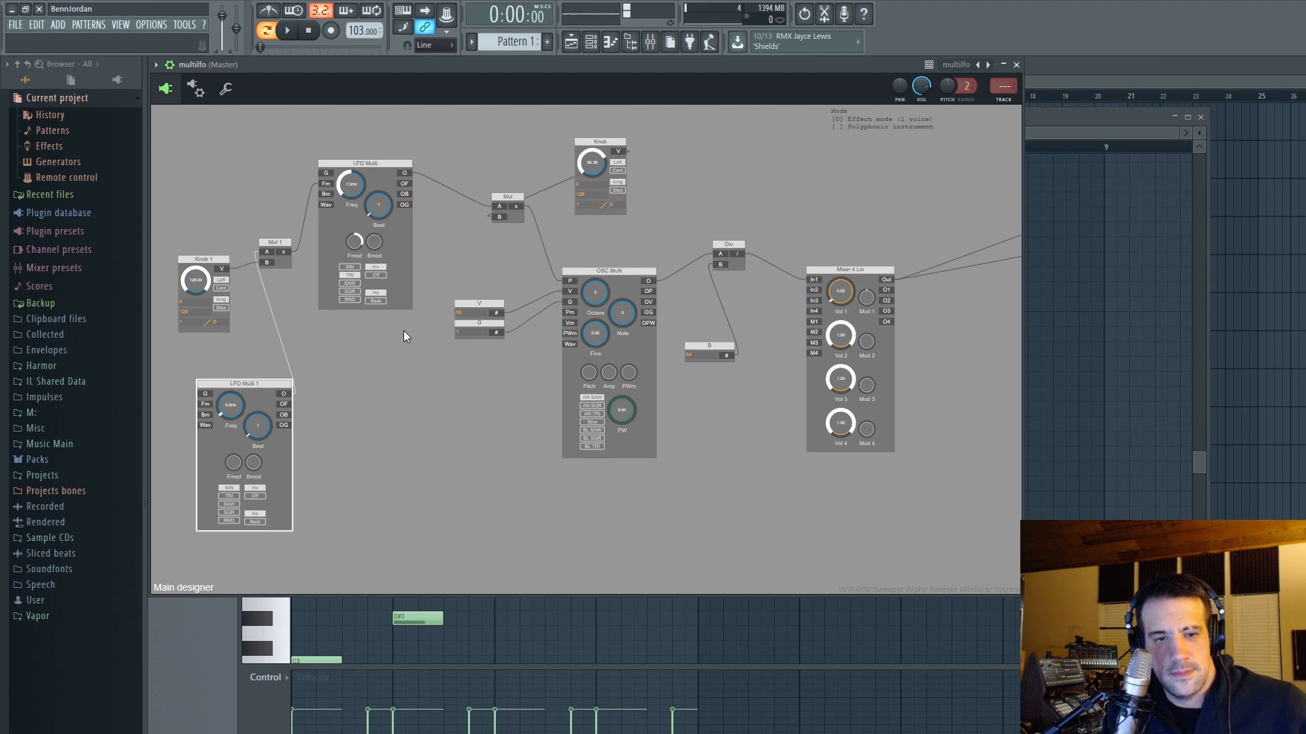
left_click_drag(235, 383, 259, 378)
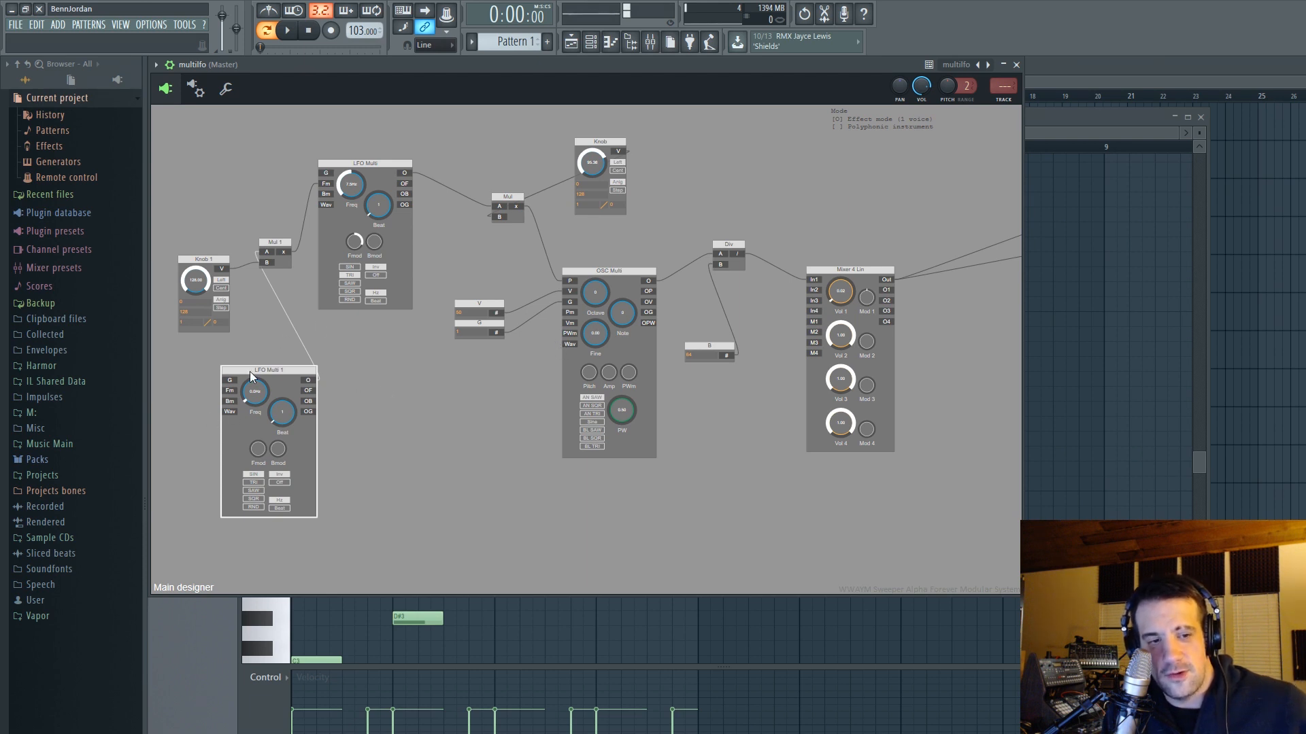
left_click_drag(250, 371, 259, 351)
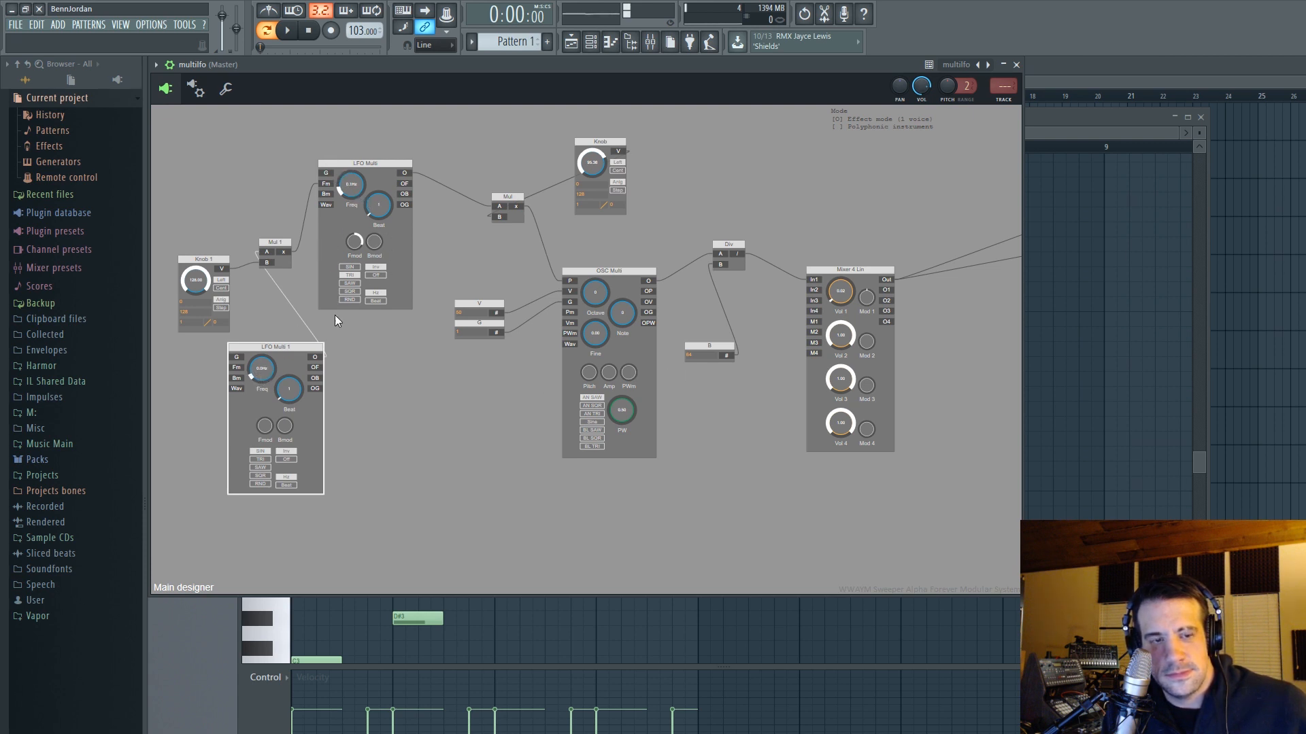
left_click_drag(297, 353, 291, 367)
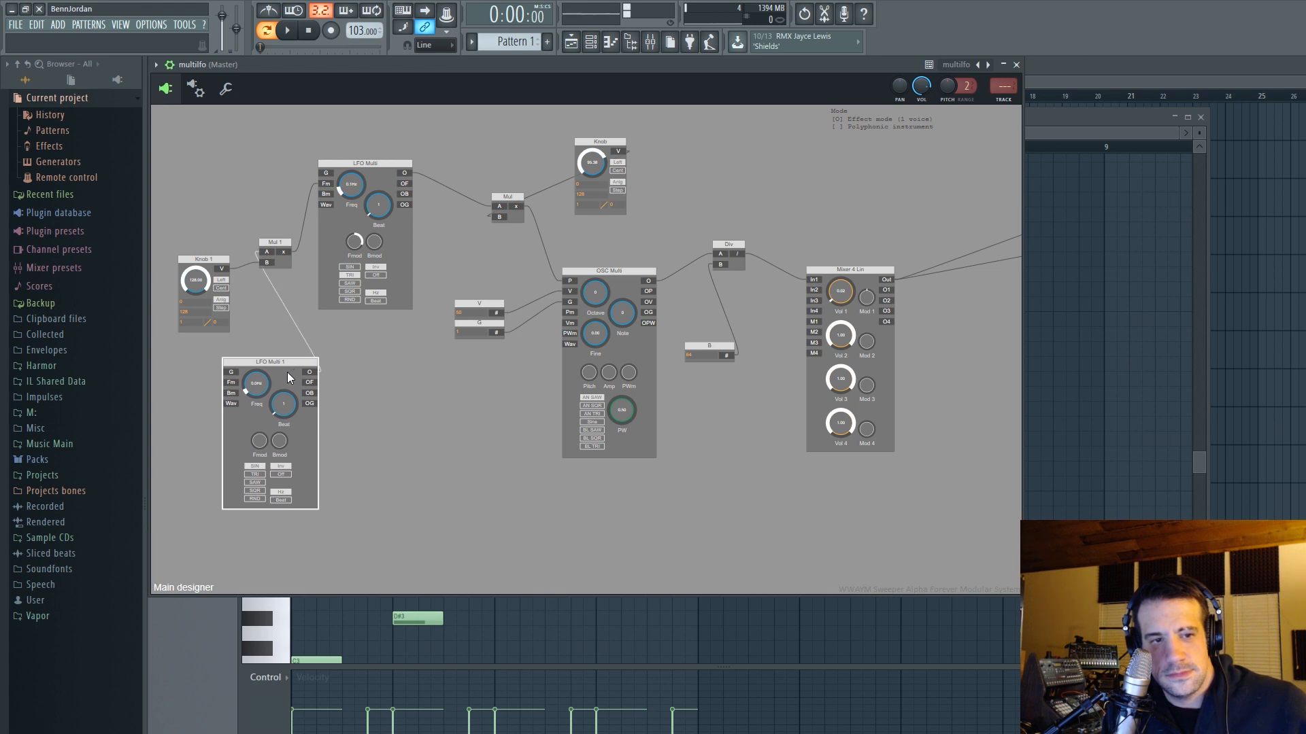
Turn the Knob feeding the first Mul fully up, raise LFO Multi 1's Freq, and sweep LFO Multi's Freq up and back down.
left_click_drag(606, 160, 605, 141)
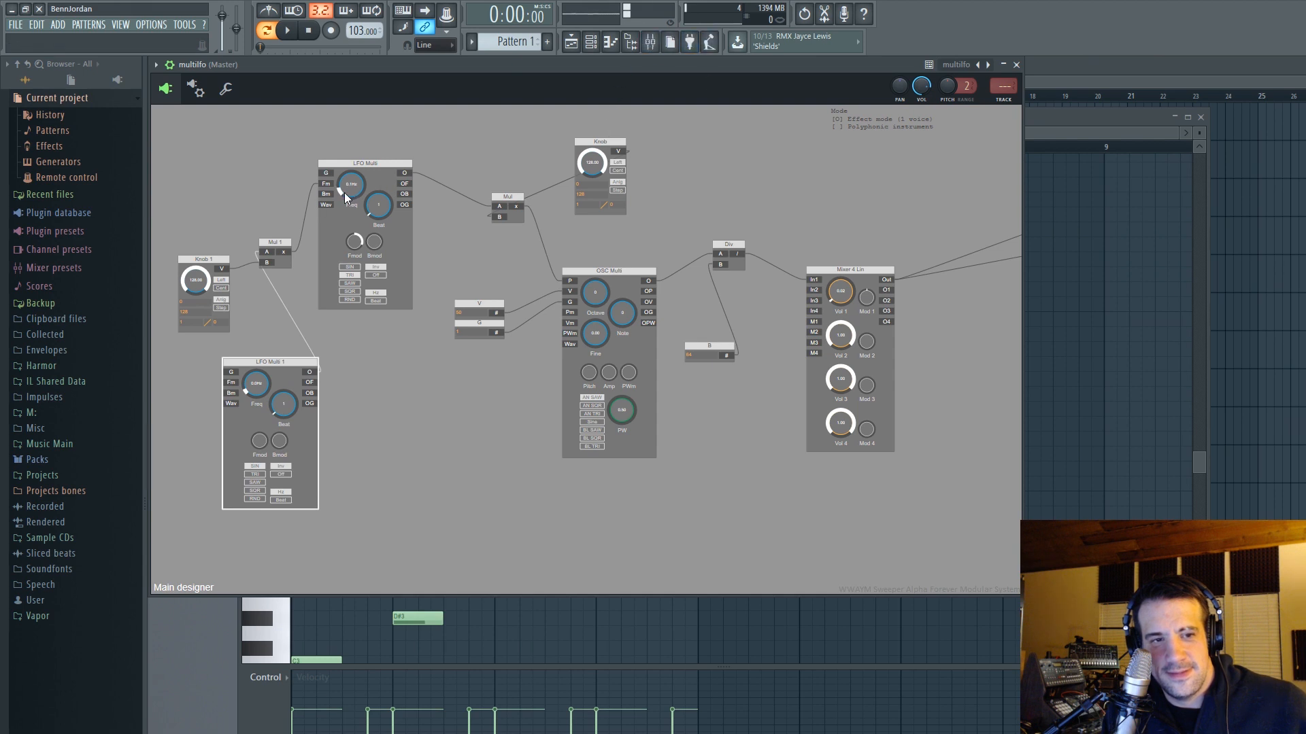
left_click_drag(360, 145, 361, 132)
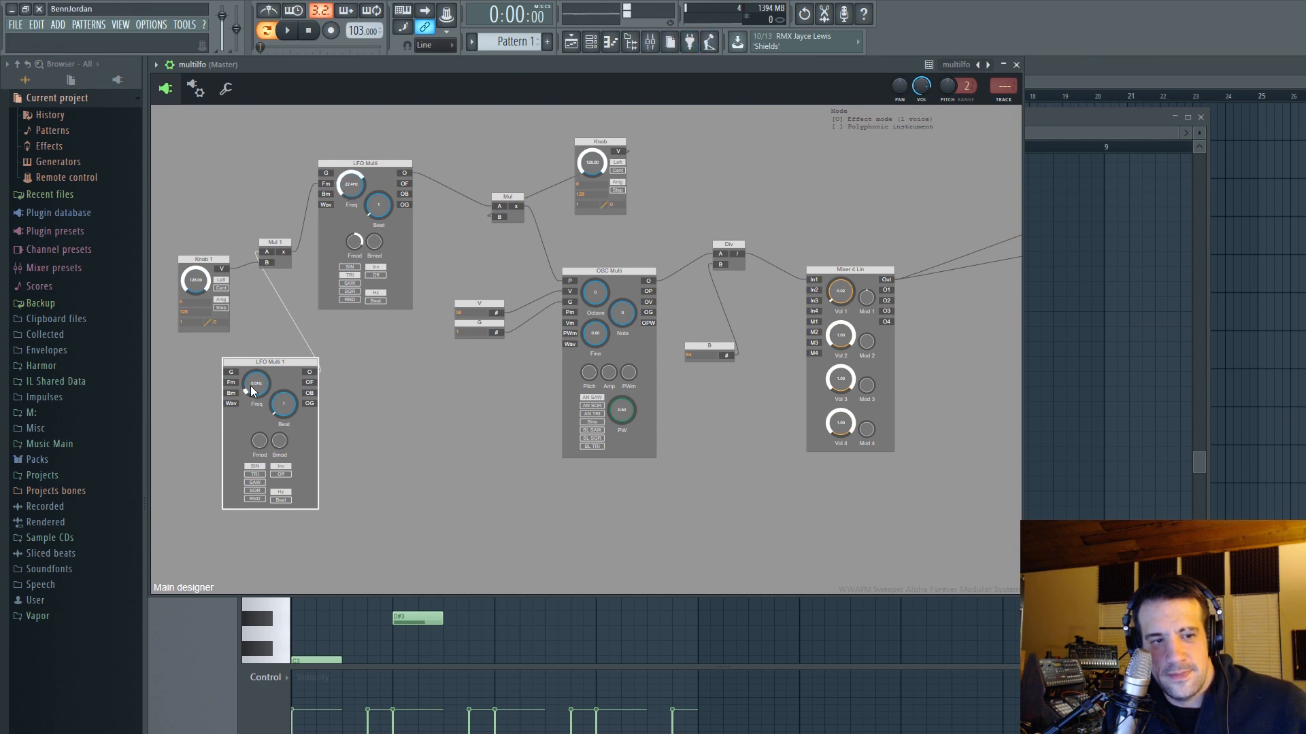
left_click_drag(247, 381, 247, 366)
left_click_drag(345, 203, 335, 239)
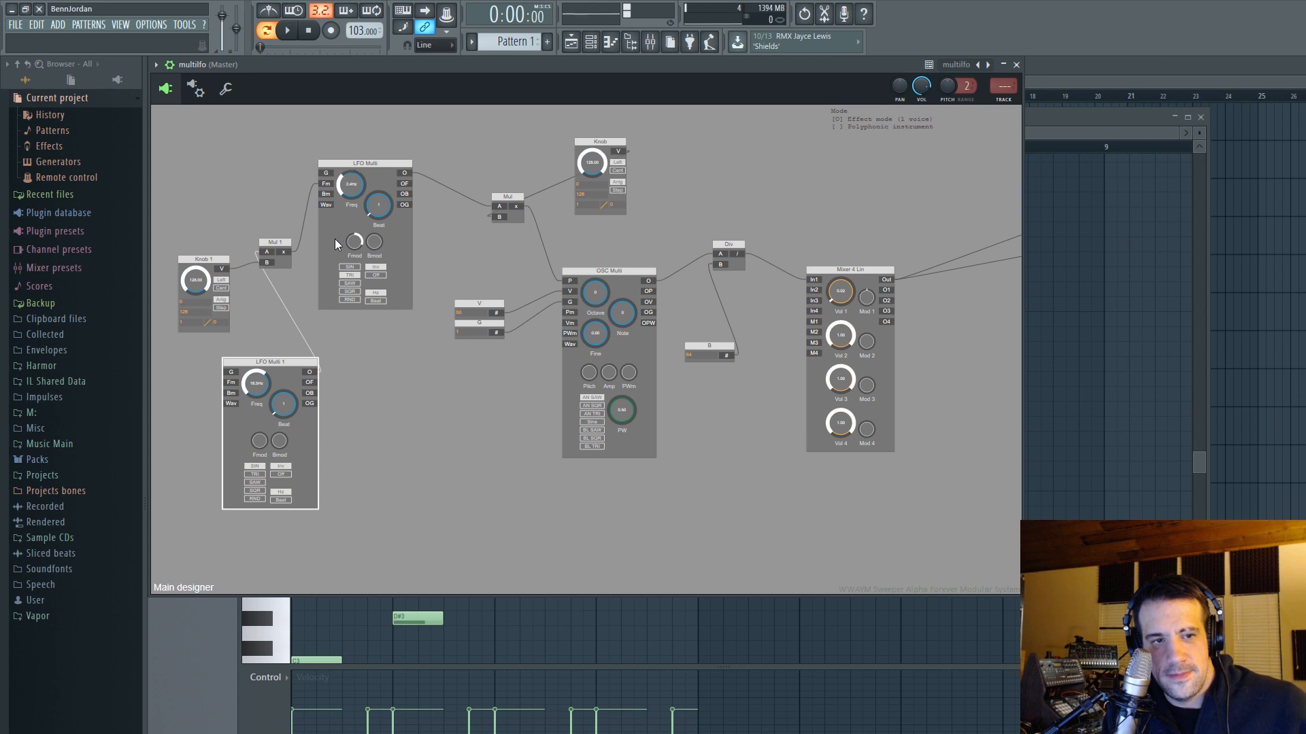
Change the OSC Multi waveform to Sine and turn down LFO Multi 1's Freq.
left_click(593, 421)
left_click_drag(250, 376, 248, 455)
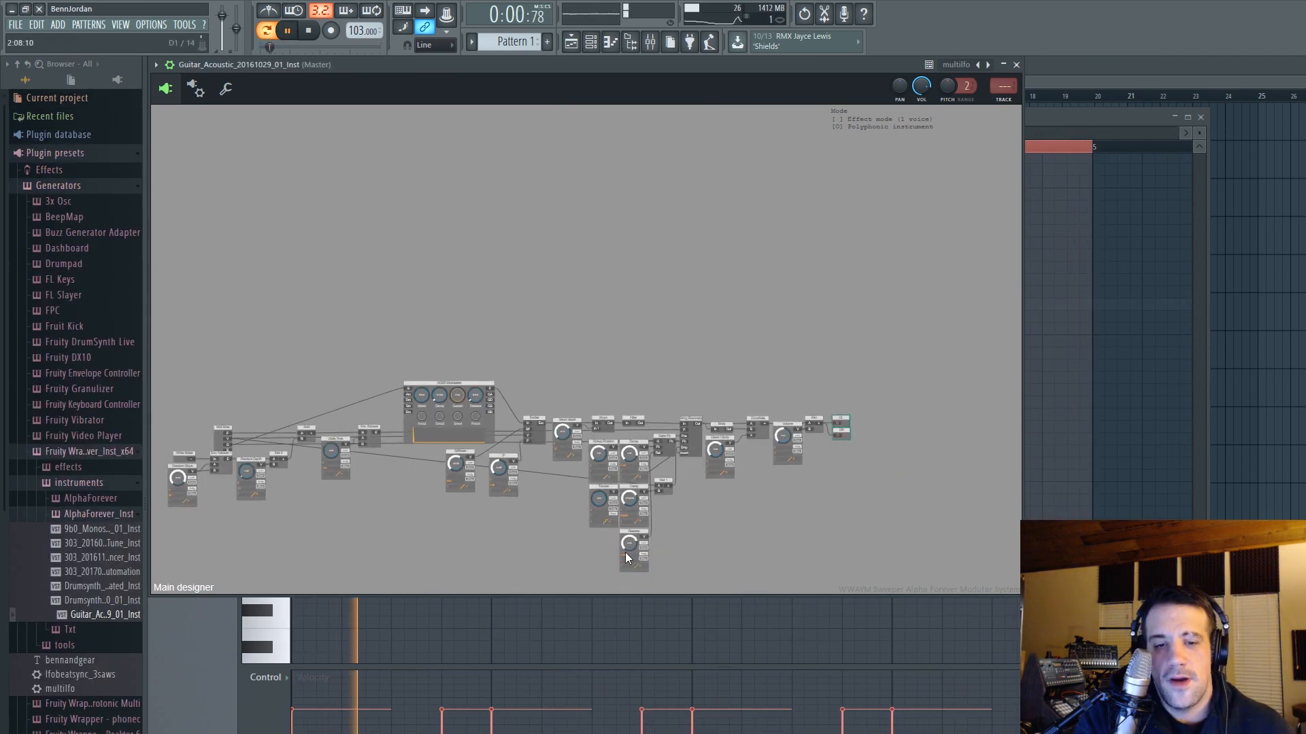
Examine the acoustic guitar patch and the modules inside String Resonator, and return to the main designer.
scroll(683, 484, "up", 4)
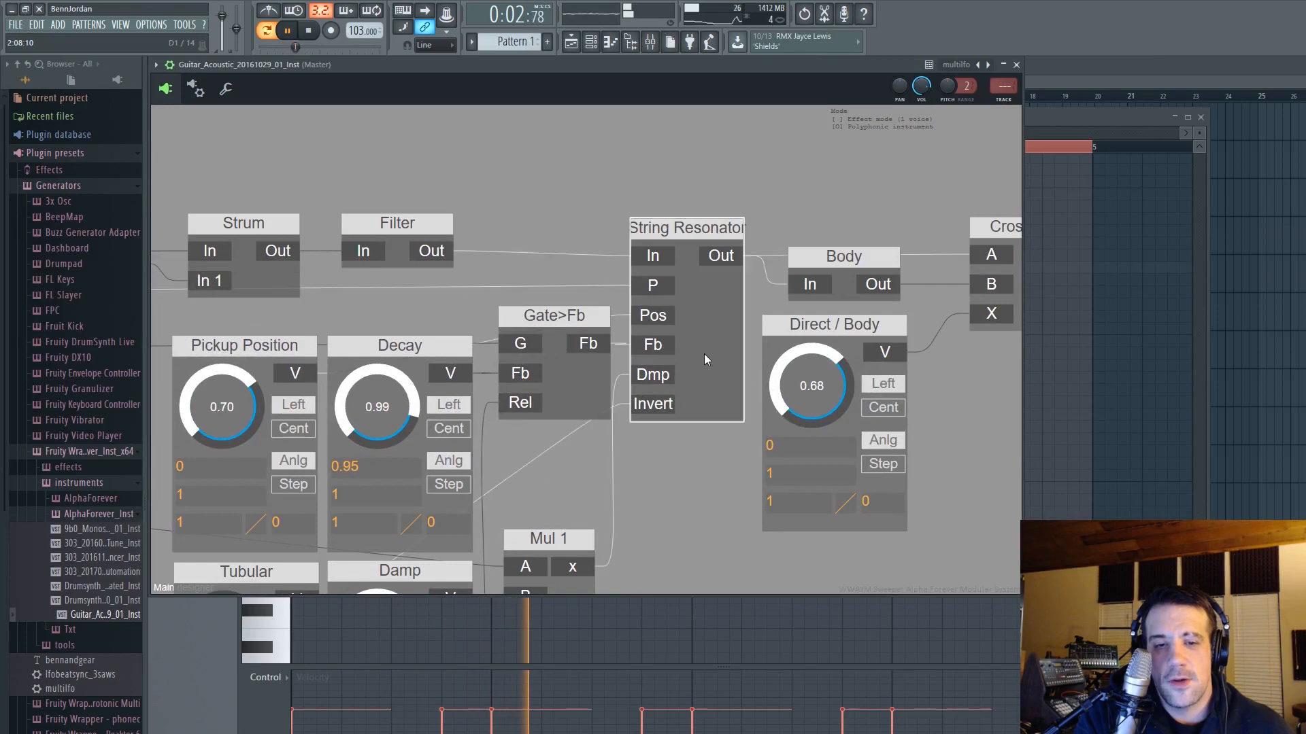
double_click(732, 287)
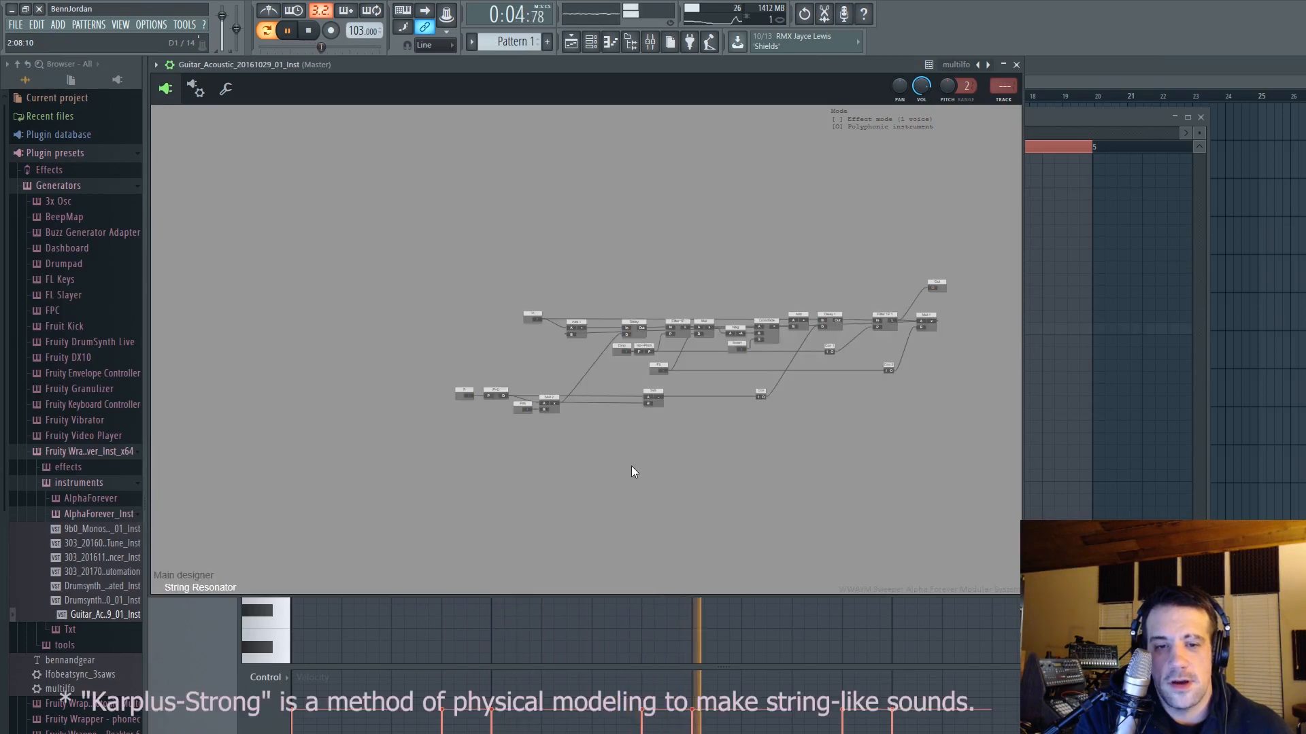
scroll(979, 291, "up", 3)
scroll(607, 380, "down", 2)
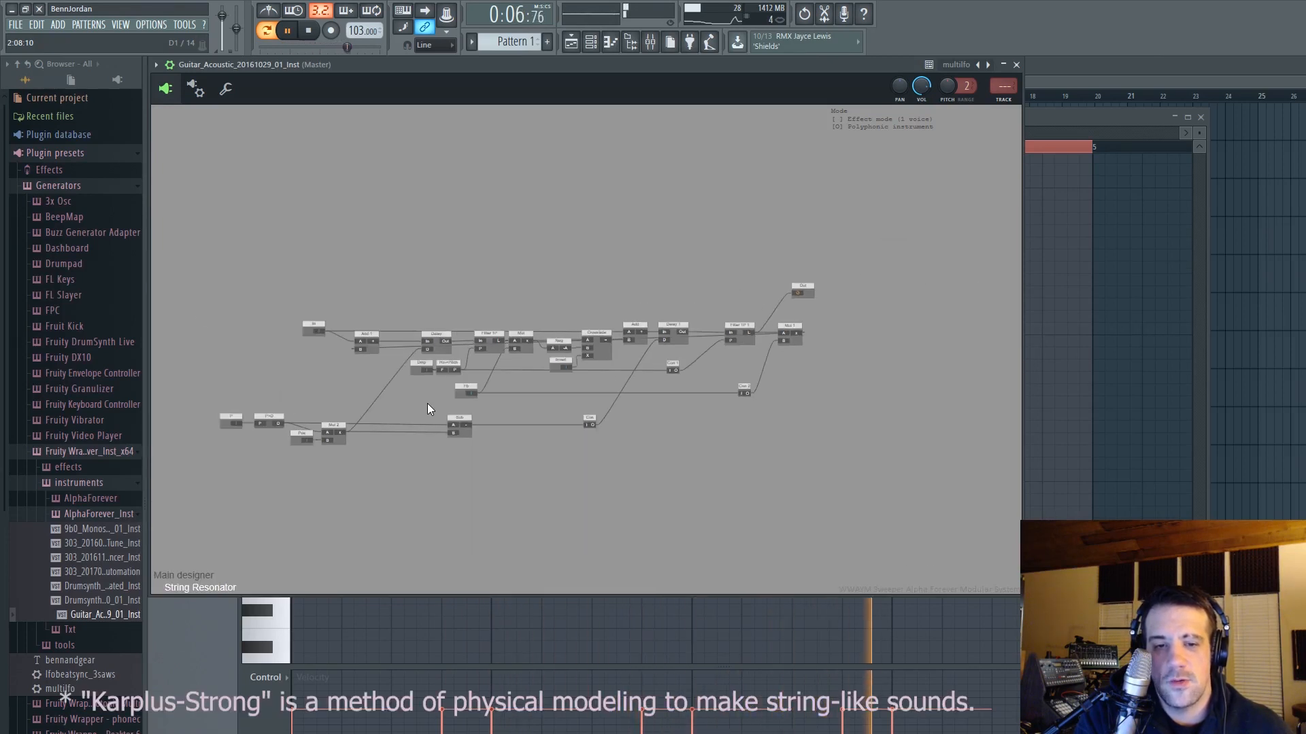
left_click_drag(410, 283, 440, 266)
scroll(552, 304, "up", 3)
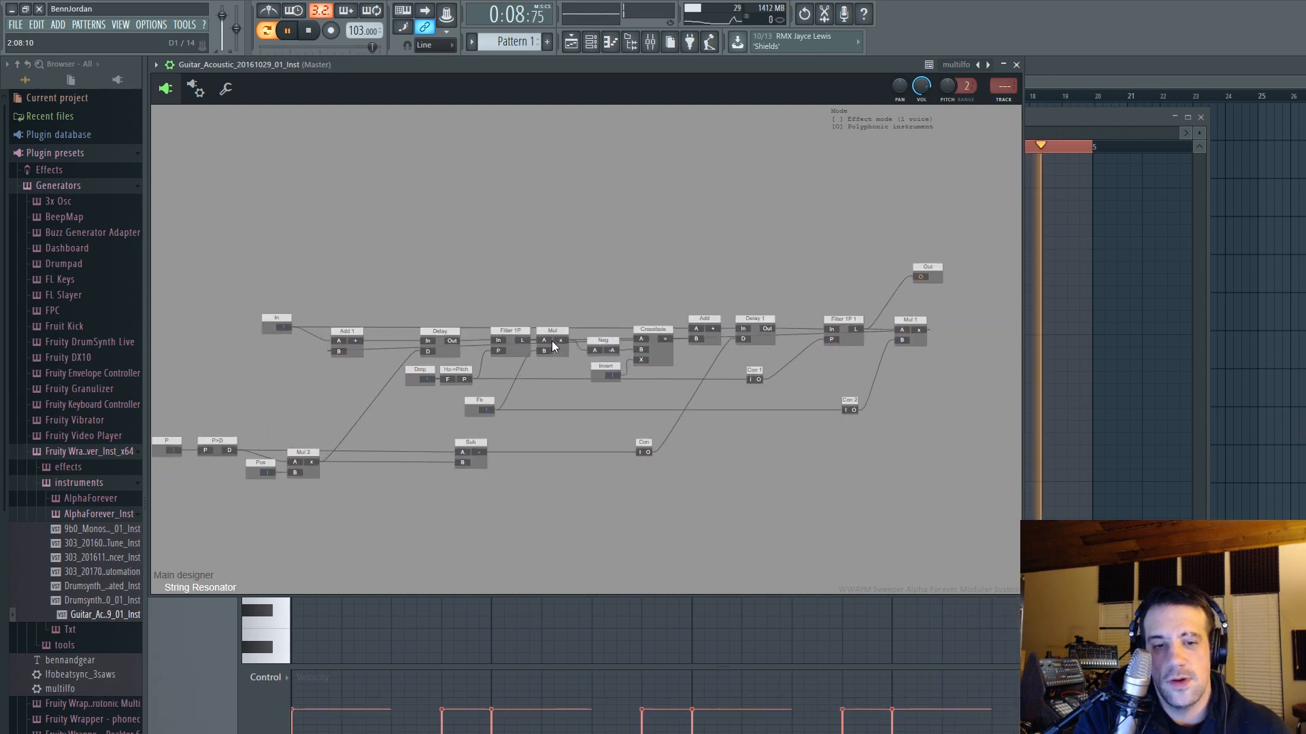
scroll(585, 404, "down", 5)
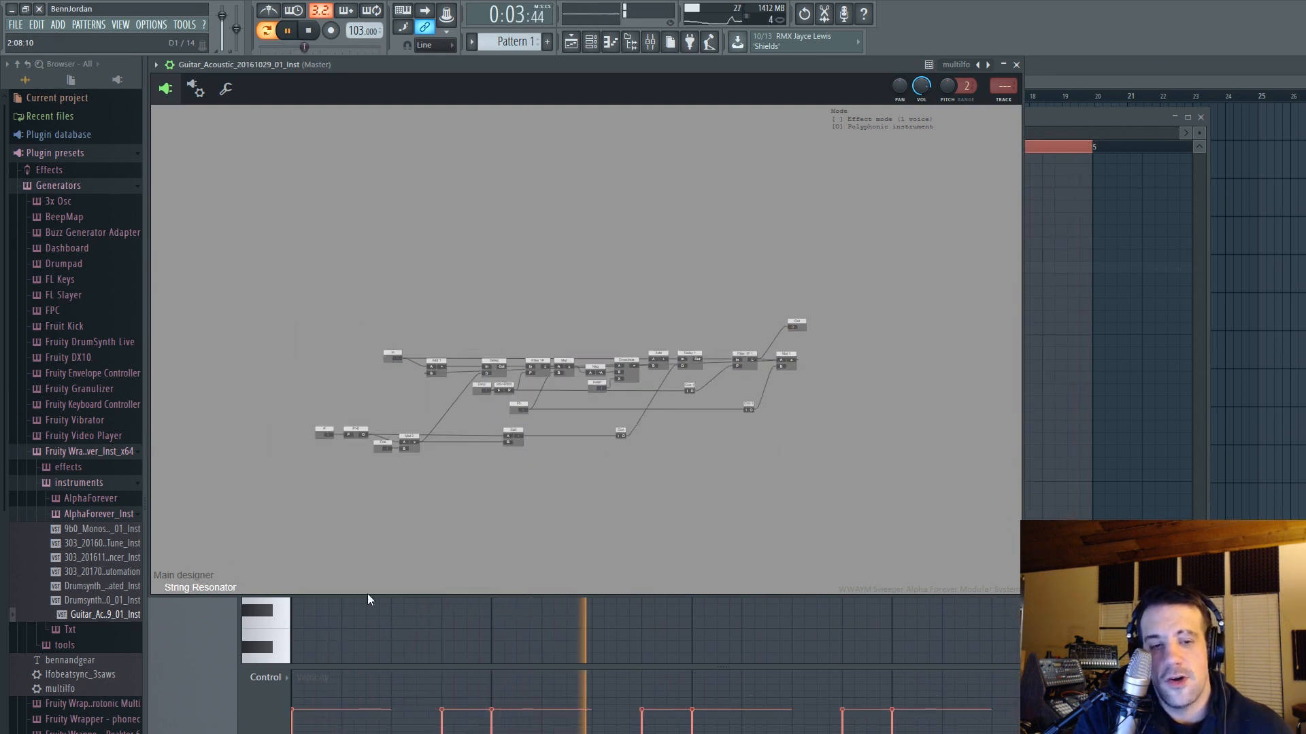
left_click(193, 575)
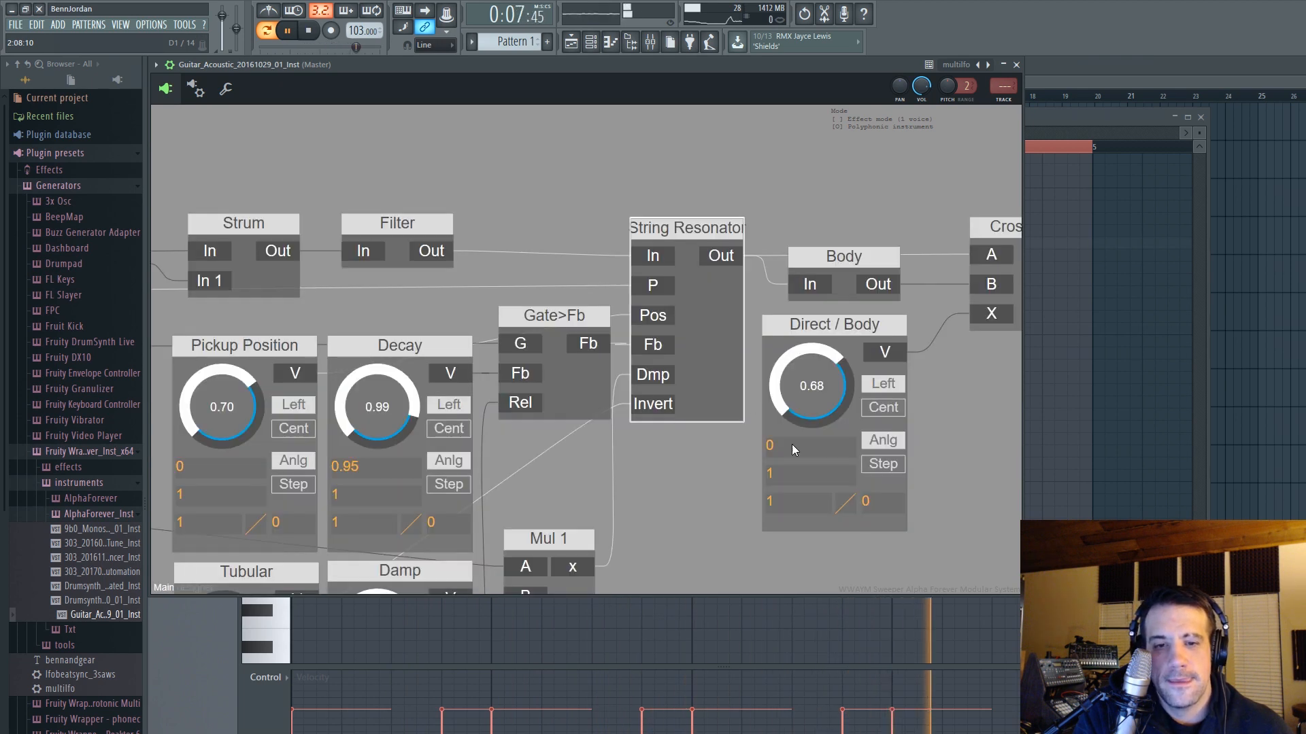
Set ADSR Modulated's Attack to about 144 ms, Decay to about 158 ms and Release to about 784 ms.
scroll(677, 465, "down", 1)
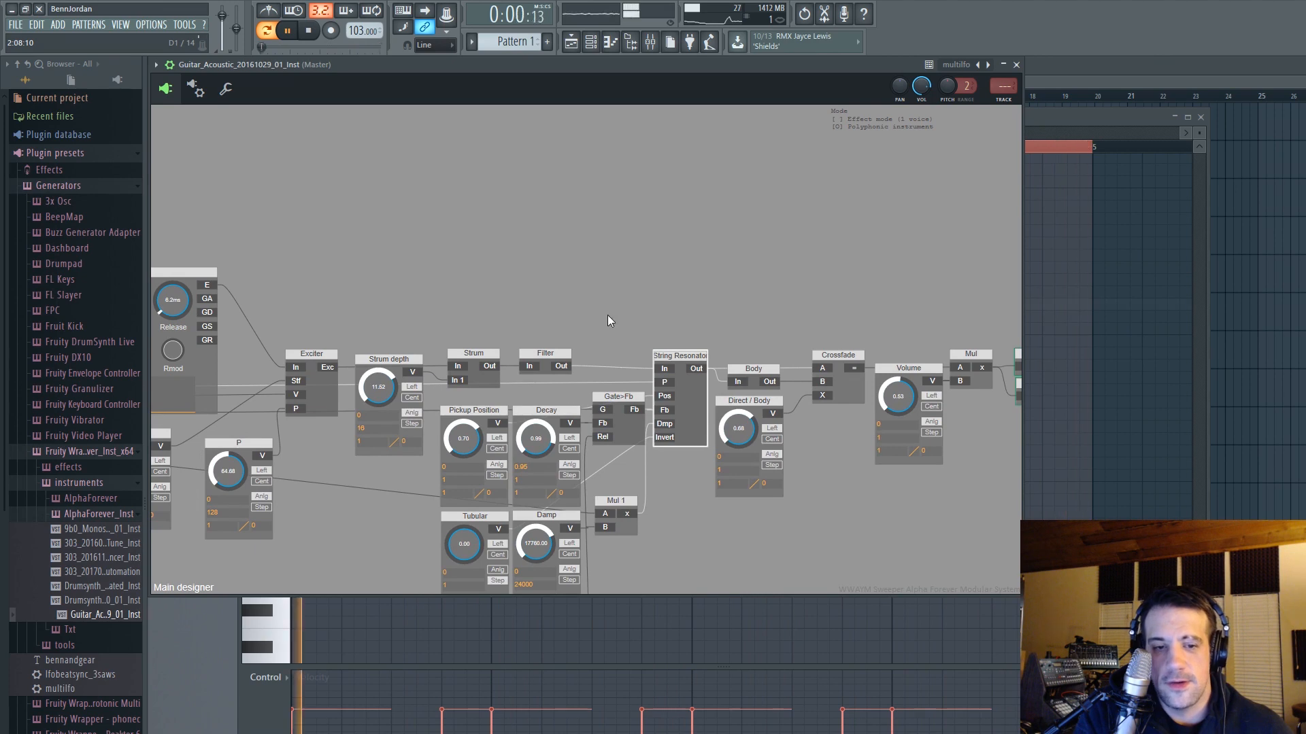
left_click_drag(606, 315, 716, 171)
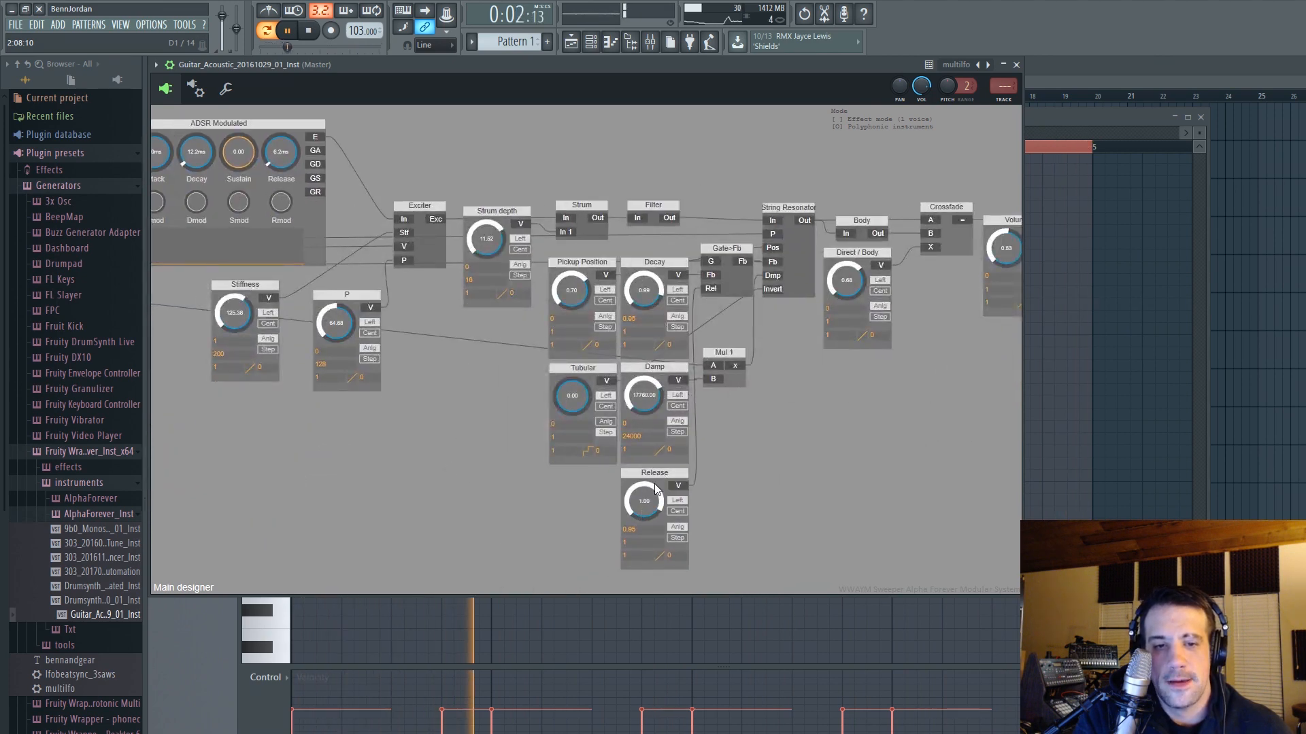
left_click_drag(223, 408, 584, 519)
left_click_drag(358, 409, 357, 452)
left_click_drag(515, 265, 509, 256)
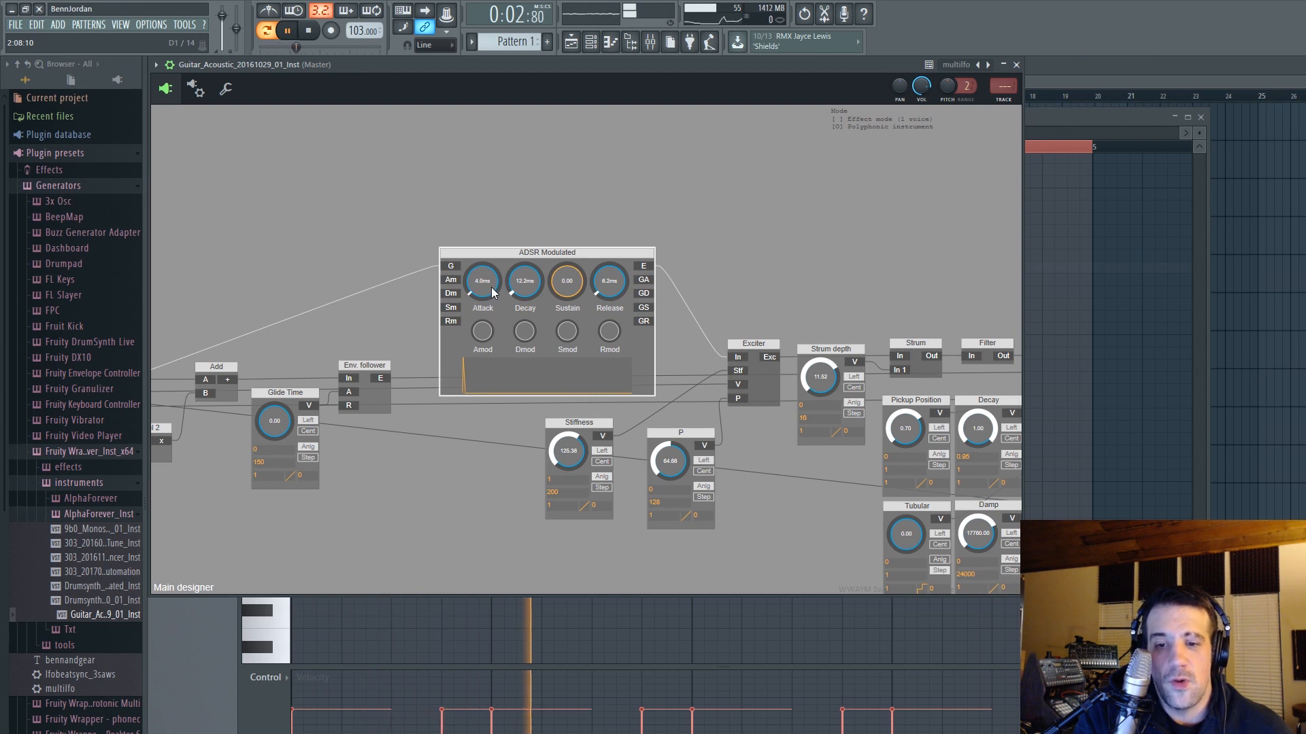
left_click_drag(487, 296, 497, 350)
left_click_drag(459, 446, 267, 358)
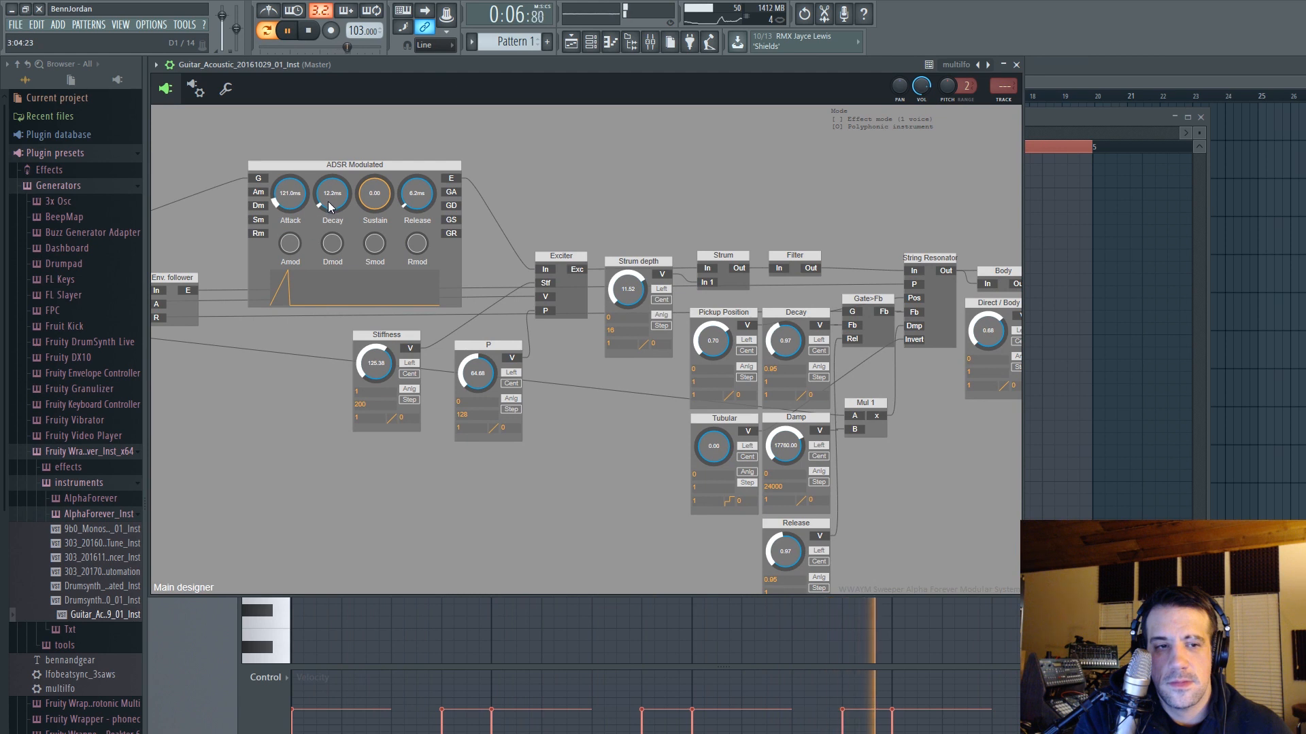
left_click_drag(290, 193, 322, 195)
left_click_drag(407, 202, 402, 188)
left_click_drag(289, 198, 289, 187)
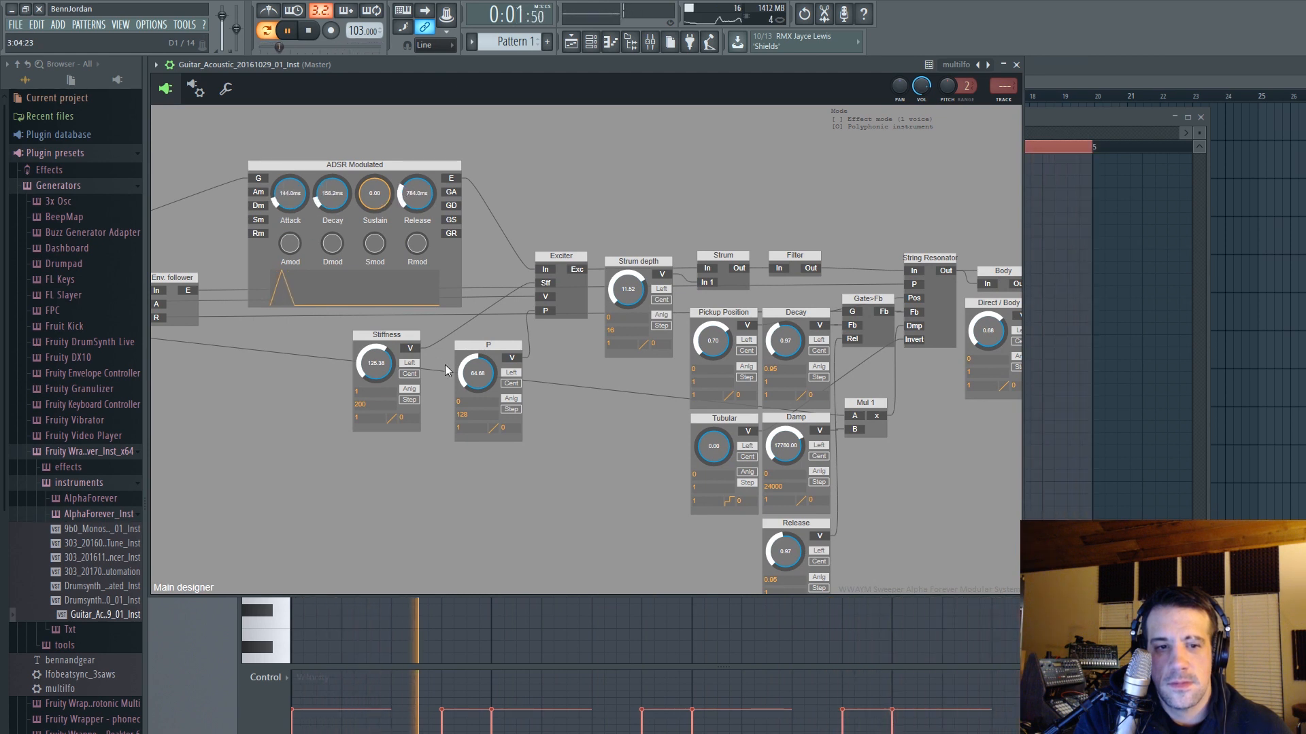
Adjust the P knob and raise Pickup Position to about 0.99.
left_click_drag(468, 373, 452, 408)
left_click_drag(678, 464, 488, 463)
left_click_drag(586, 345, 587, 303)
Raise Stiffness to about 163 and bring the P knob to 57.
left_click_drag(360, 378, 378, 324)
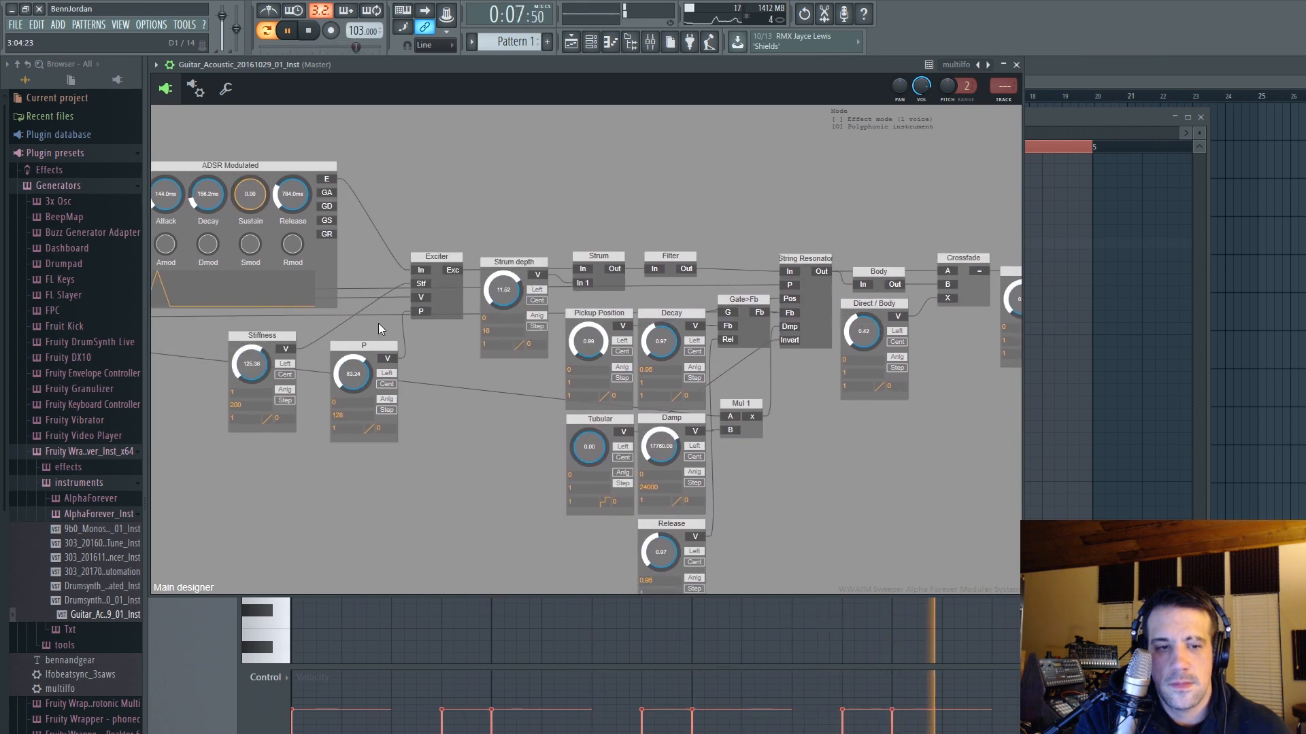
left_click_drag(255, 455, 390, 466)
left_click_drag(389, 380, 391, 361)
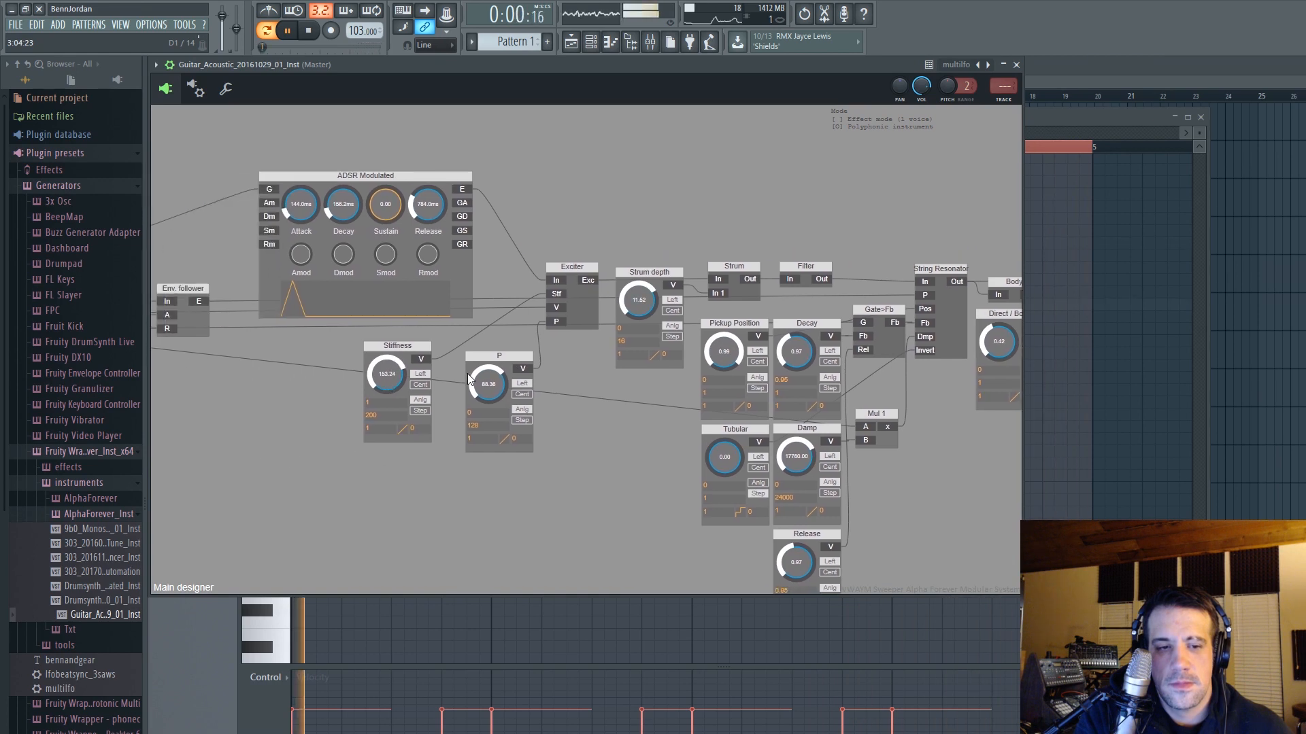
left_click_drag(478, 381, 478, 415)
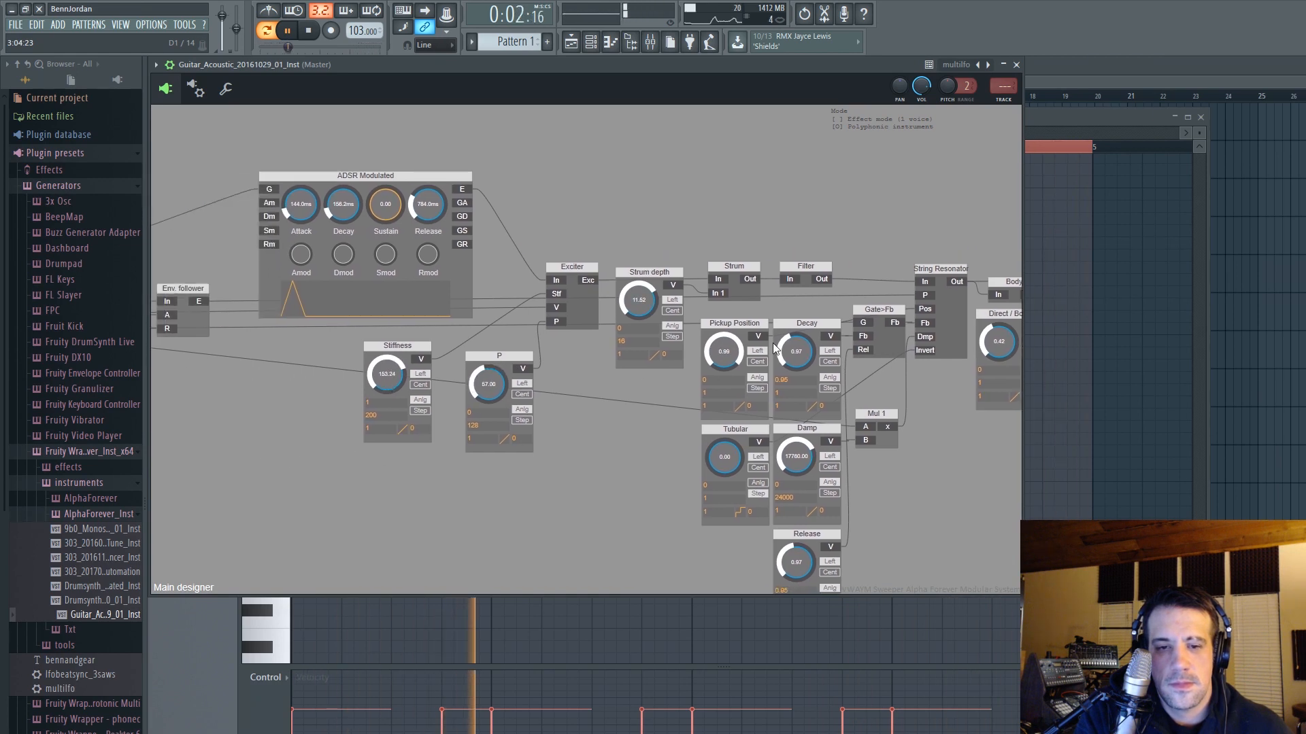
Set the Decay and Release knobs feeding Gate>Fb to about 0.98 each.
left_click_drag(792, 351, 790, 331)
left_click_drag(607, 471, 598, 359)
left_click_drag(797, 456, 802, 435)
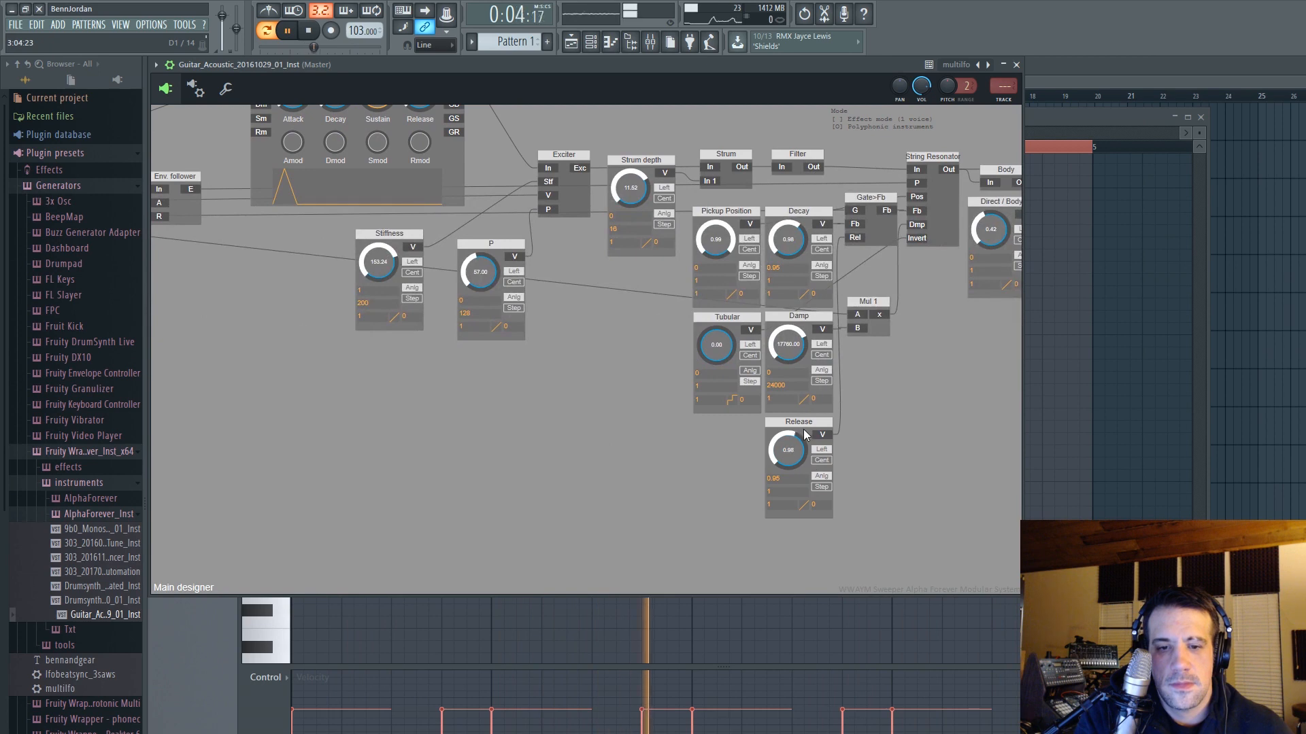
Lengthen ADSR Modulated's Attack to about 2300 ms, with Decay at about 215 ms and Release at about 823 ms.
left_click_drag(608, 452, 635, 618)
left_click_drag(362, 266, 366, 229)
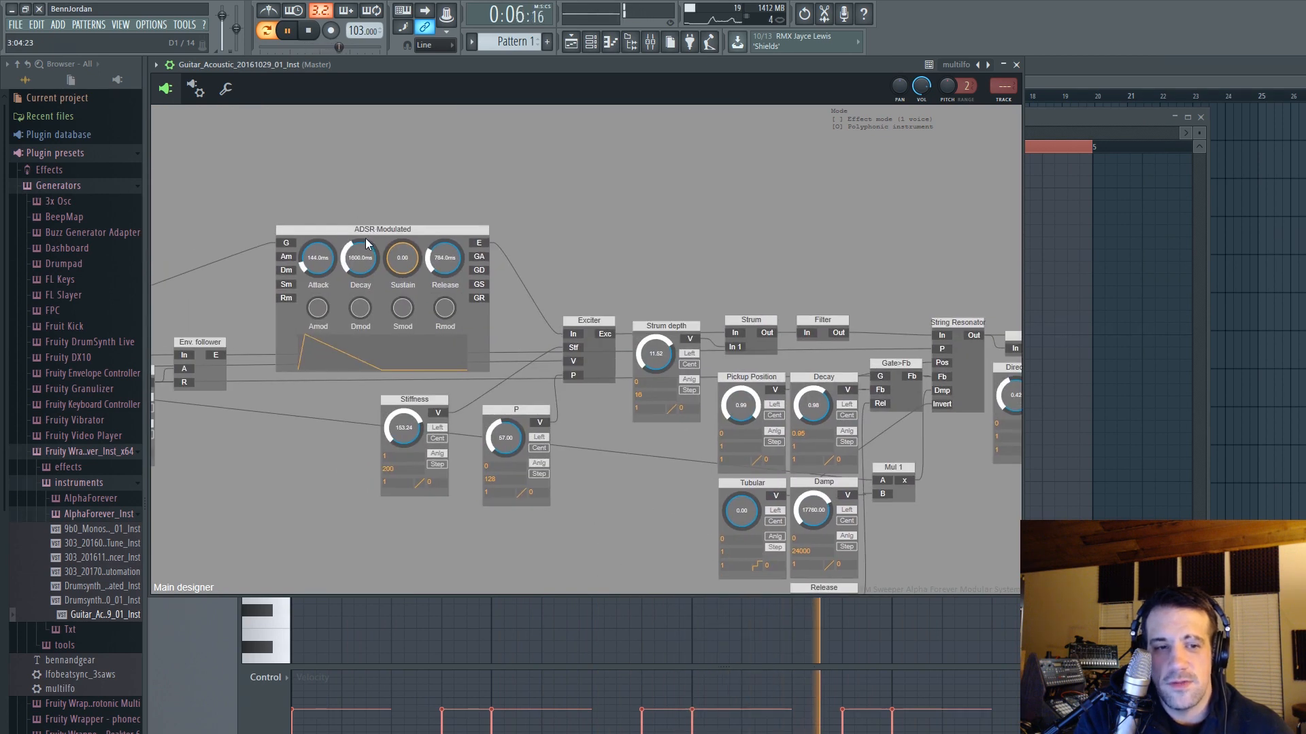
left_click_drag(315, 267, 367, 298)
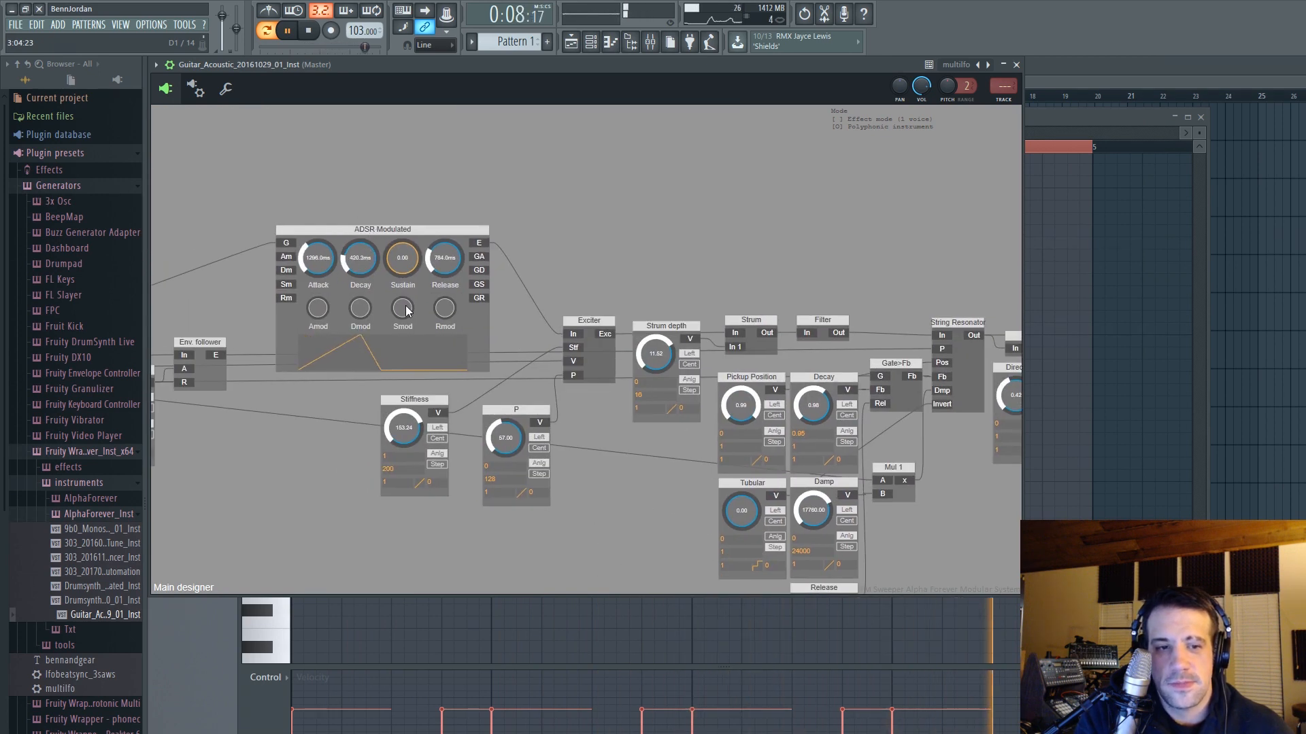
mouse_move(443, 262)
left_mouse_down()
mouse_move(400, 270)
mouse_move(401, 294)
mouse_move(445, 269)
left_mouse_up()
mouse_move(359, 267)
left_mouse_down()
mouse_move(359, 253)
mouse_move(319, 246)
mouse_move(360, 285)
left_mouse_up()
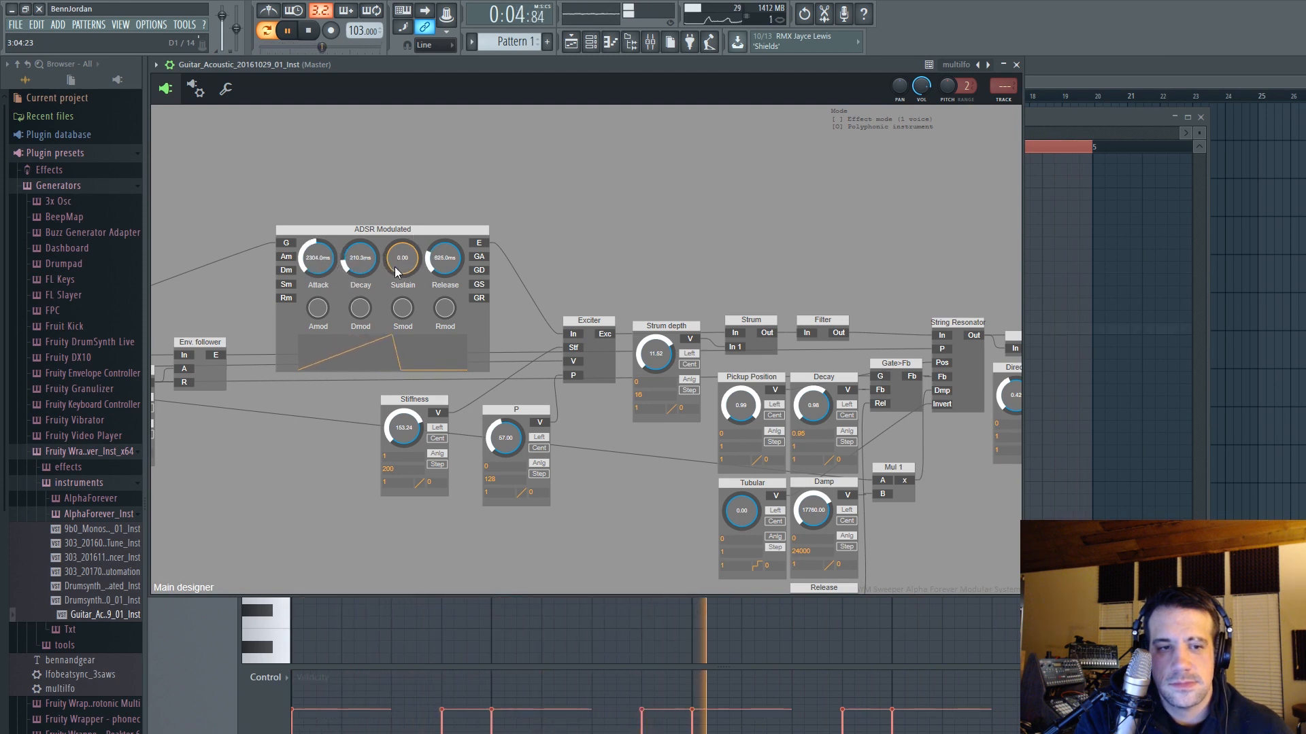
Shorten ADSR Modulated's Attack and Release, and raise the P knob to about 80.
left_click_drag(443, 262, 438, 277)
left_click_drag(318, 258, 318, 287)
left_click_drag(504, 431, 509, 407)
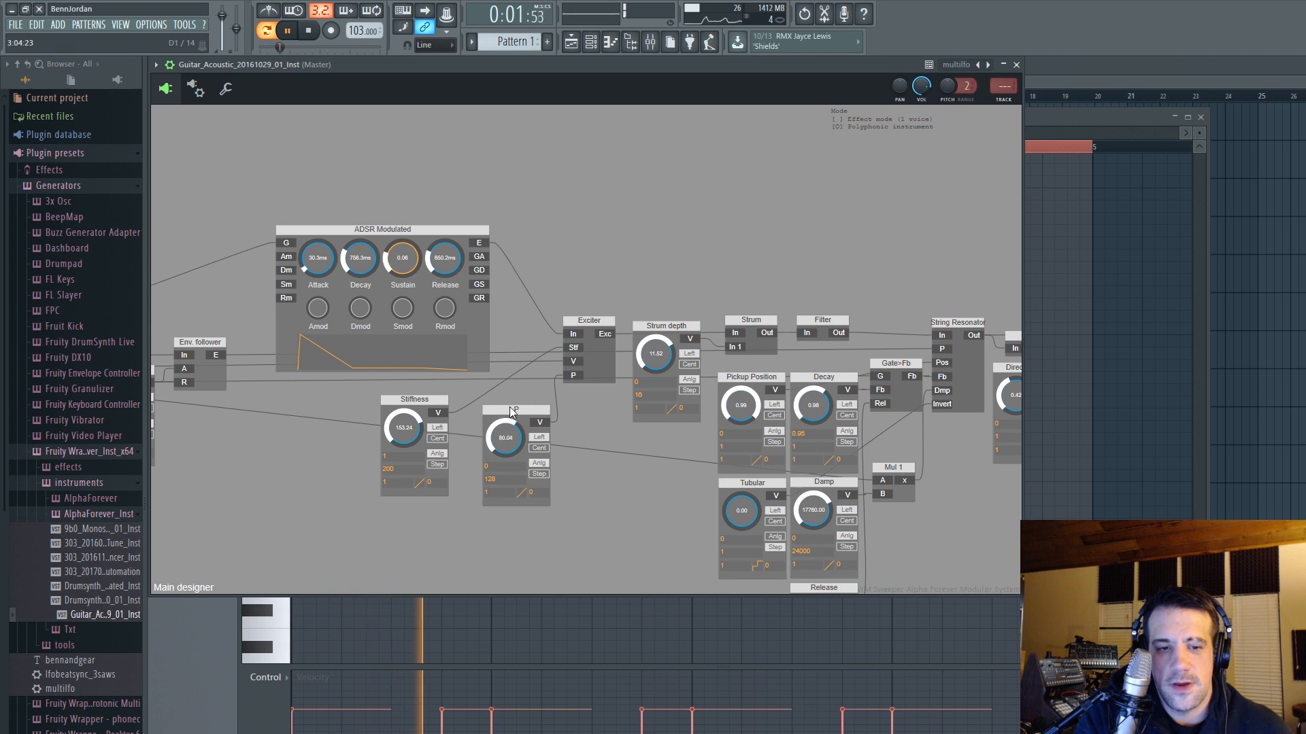
Turn down the Decay knob feeding Gate>Fb and turn the Release knob below it fully down.
left_click_drag(811, 402, 799, 437)
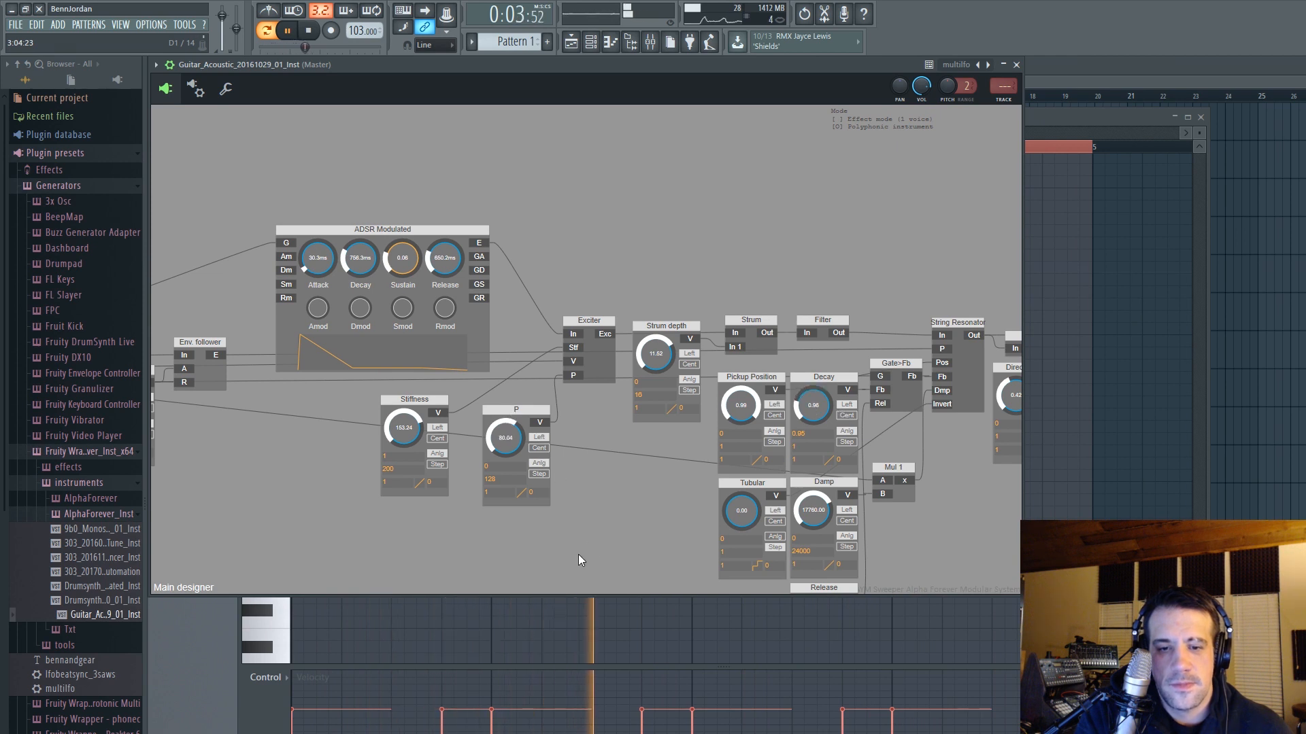
left_click_drag(684, 581, 671, 496)
left_click_drag(757, 366, 704, 444)
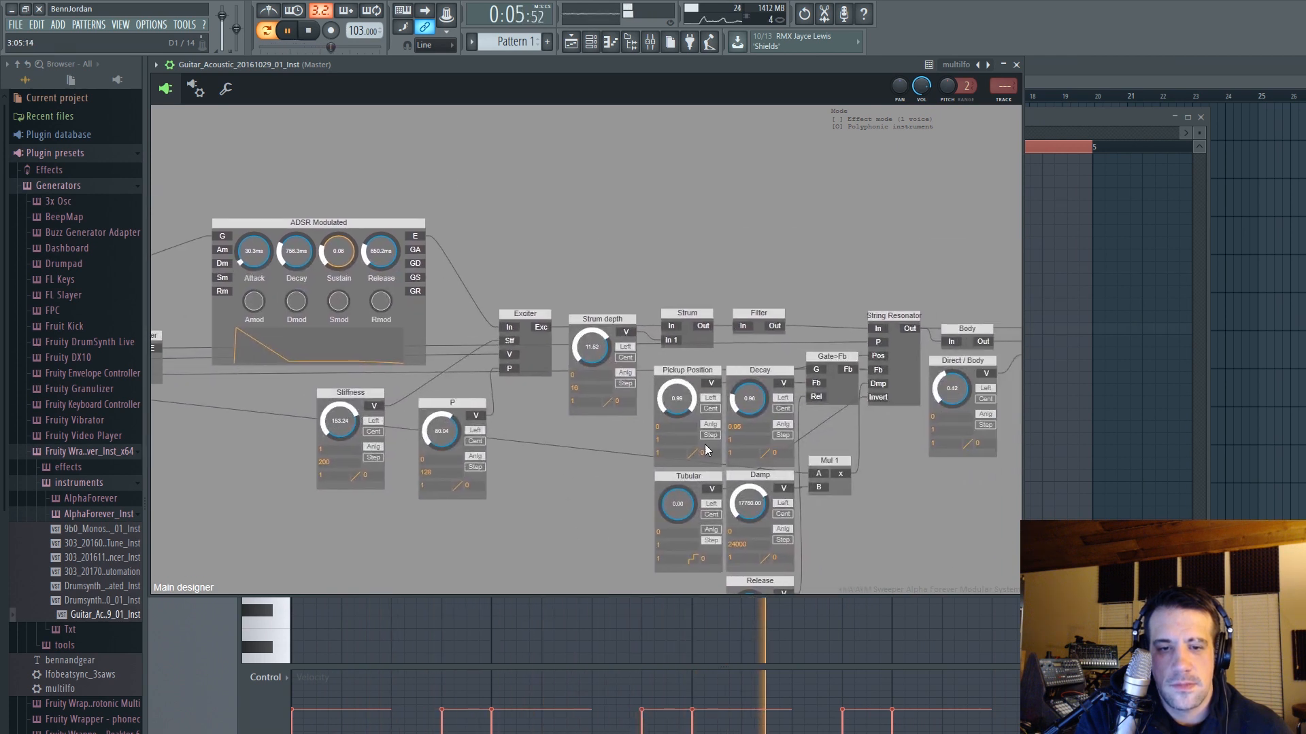
left_click_drag(549, 535, 610, 478)
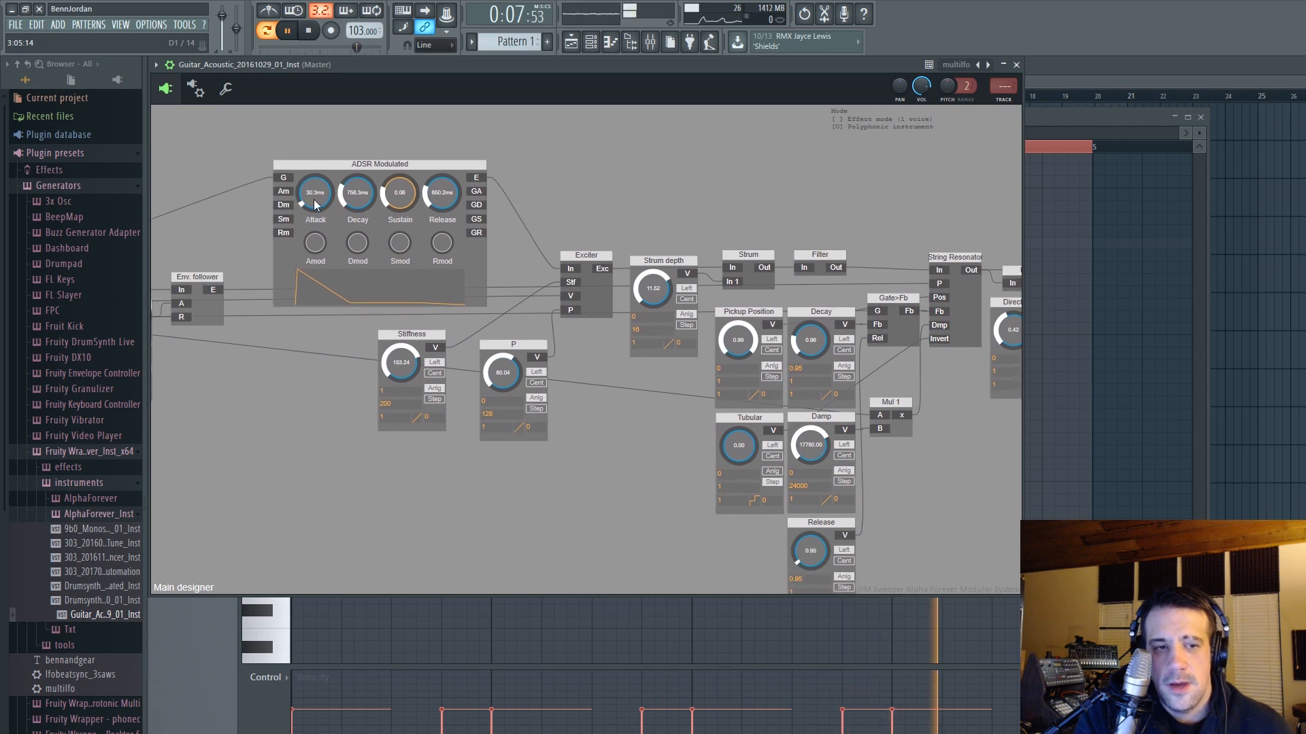
Set ADSR Modulated's Attack, Sustain and Release to 0 and its Decay to 4 ms.
left_click_drag(313, 194, 376, 221)
left_click_drag(438, 193, 437, 218)
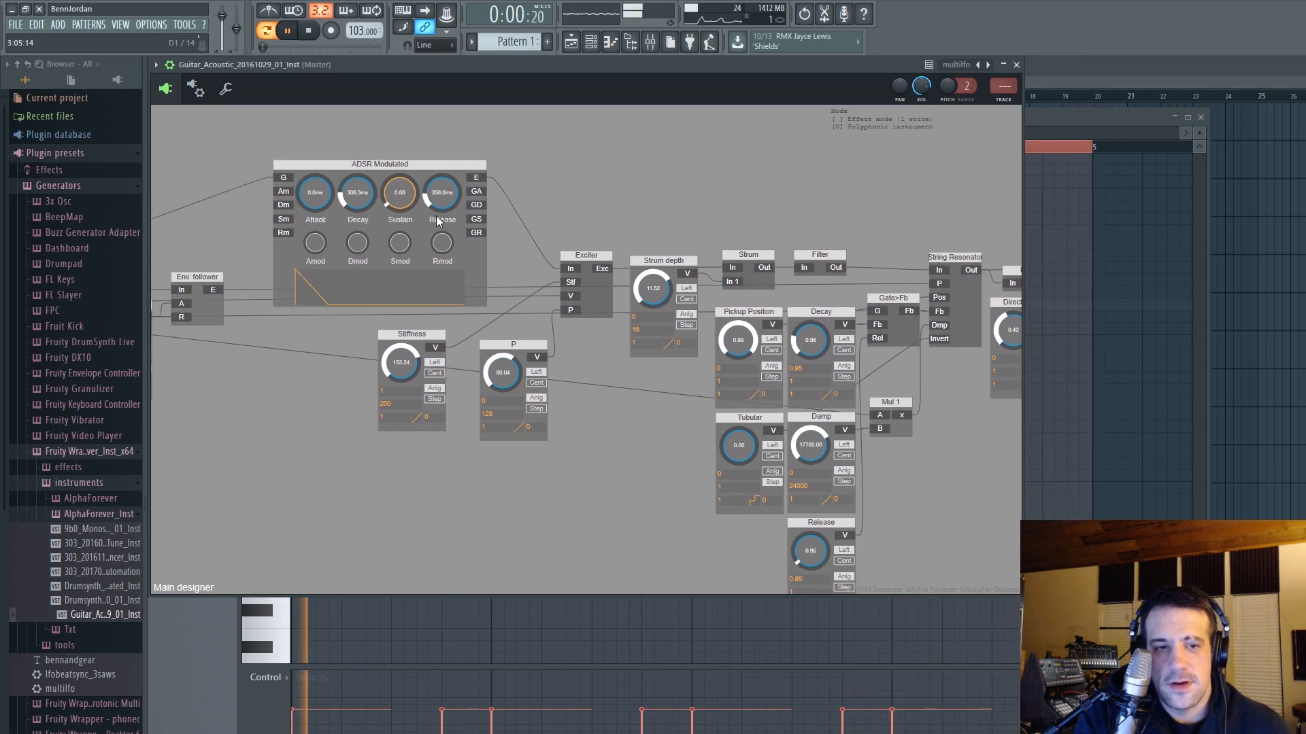
left_click_drag(357, 194, 345, 204)
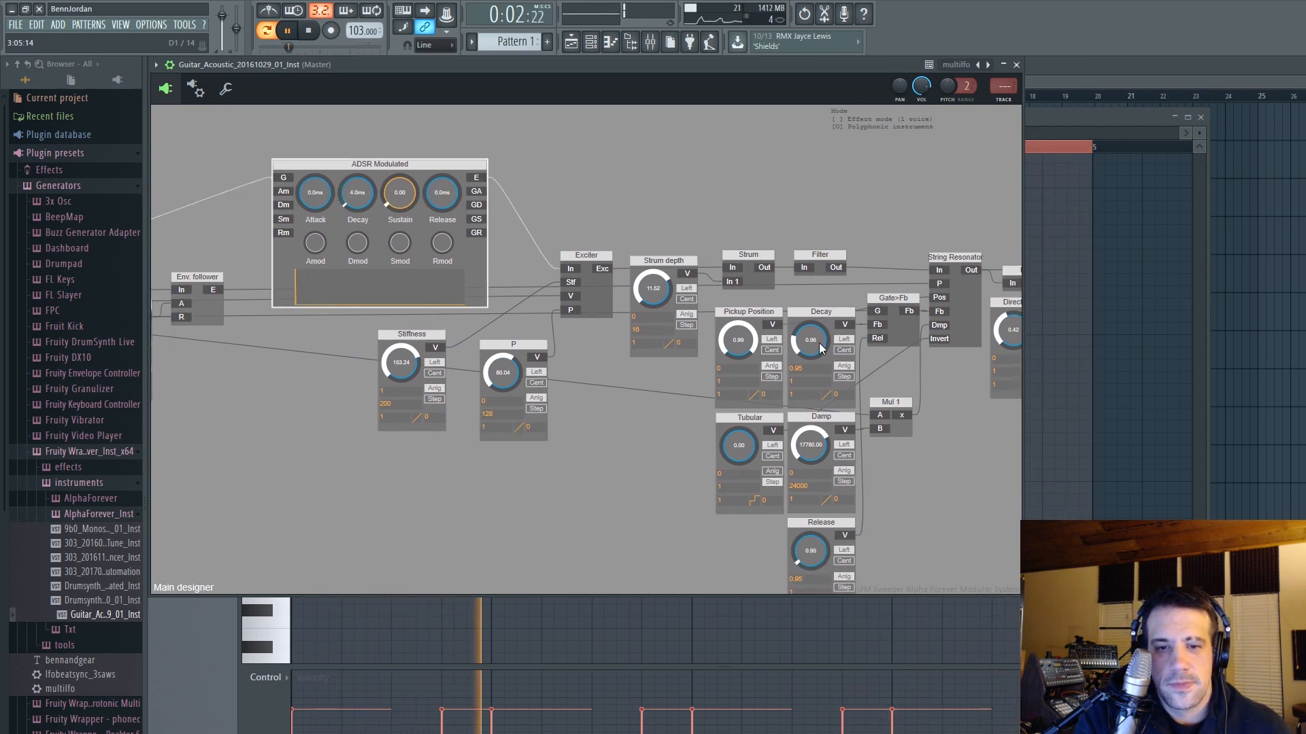
Adjust the Decay knob feeding Gate>Fb, and turn Release up to 1.00 and Strum depth up to 16.
left_click_drag(809, 284, 843, 336)
left_click_drag(806, 552, 828, 582)
left_click_drag(656, 290, 703, 323)
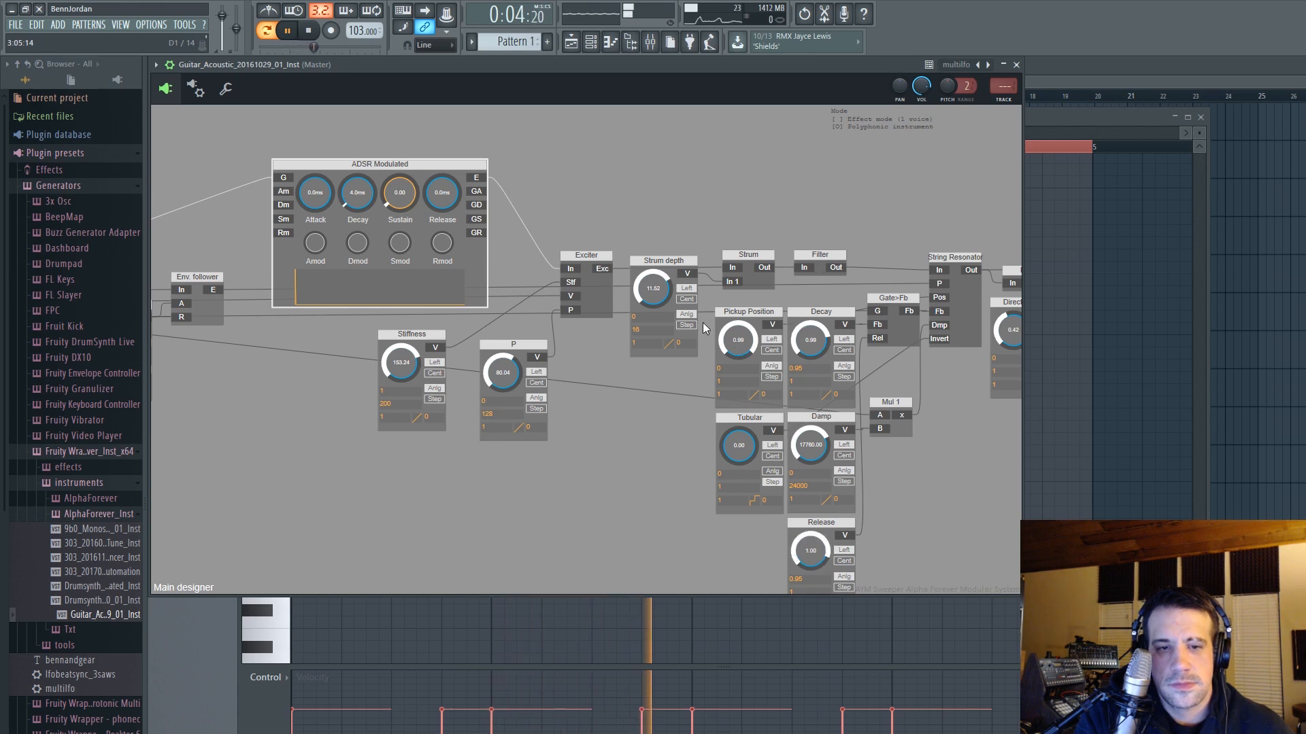
Lower Stiffness and the P knob to just above 60 each, and raise Direct / Body to about 0.74.
left_click_drag(586, 433, 647, 497)
left_click_drag(358, 276, 331, 361)
left_click_drag(471, 284, 467, 308)
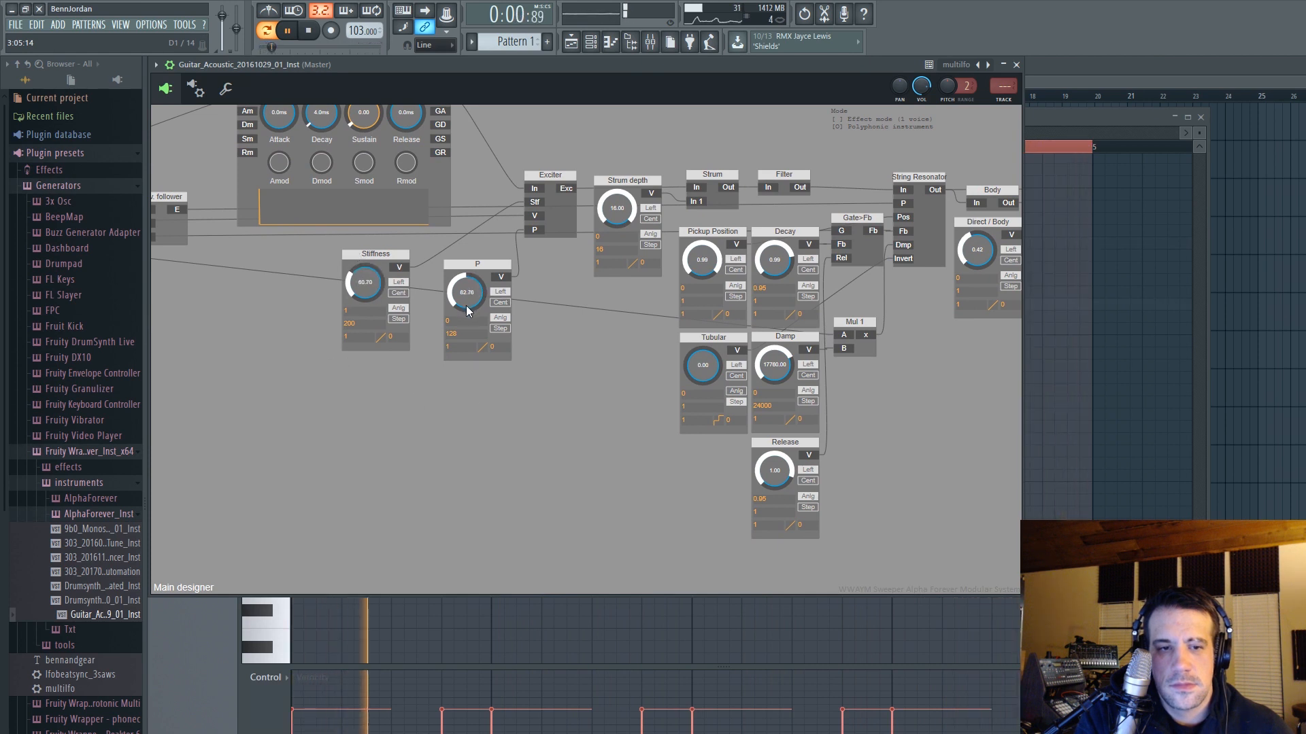
left_click_drag(615, 364, 400, 459)
left_click_drag(765, 349, 767, 294)
Raise Random Depth to about 1.9 and turn Glide Time fully up.
left_click_drag(691, 494, 822, 449)
left_click_drag(461, 501, 927, 495)
left_click_drag(442, 411, 728, 426)
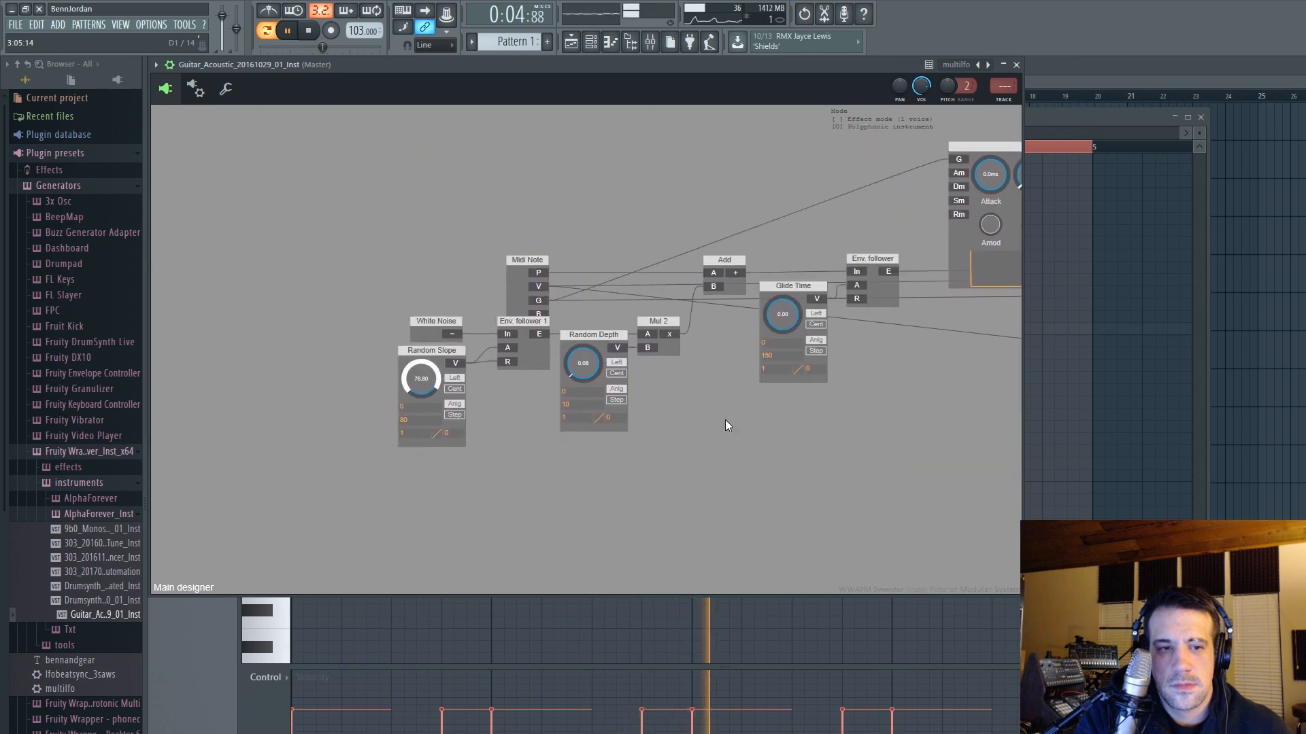
left_click_drag(589, 370, 579, 341)
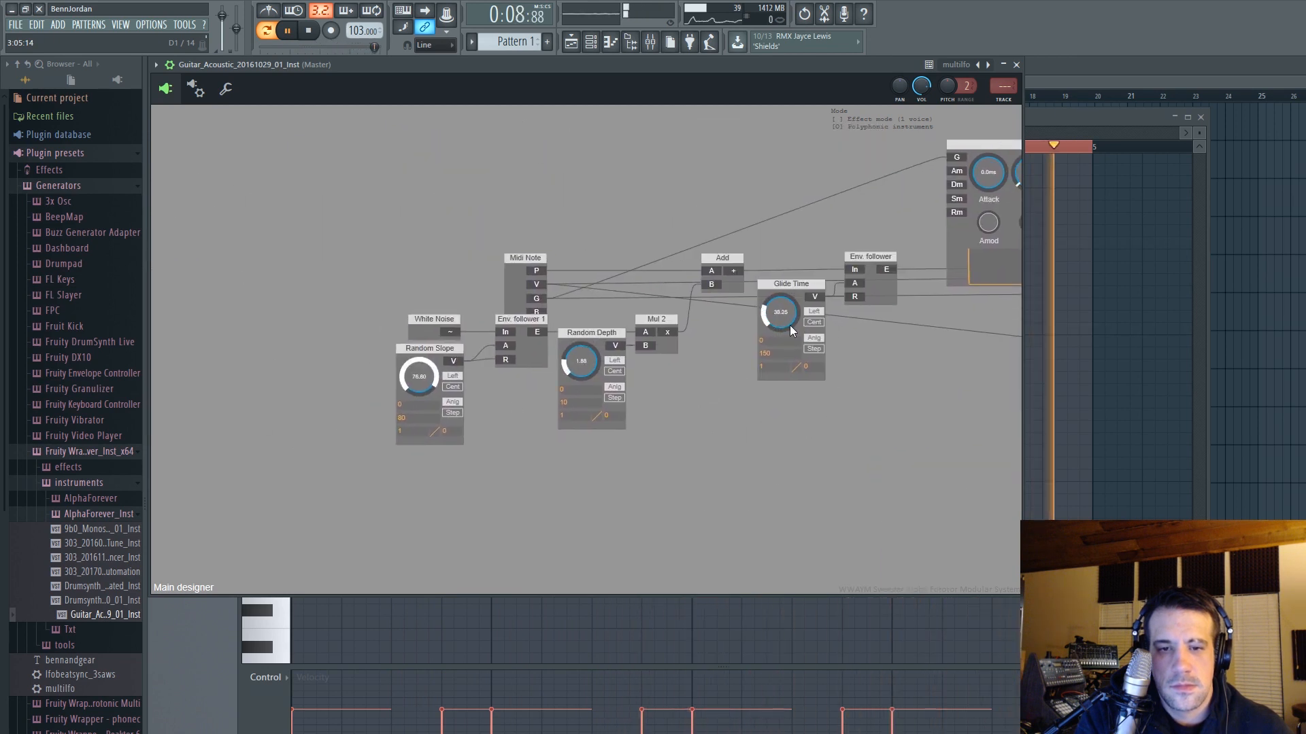
left_click_drag(778, 326, 769, 253)
Stop the playback and review the complete guitar patch from the note input to the outputs.
left_click_drag(894, 327, 688, 365)
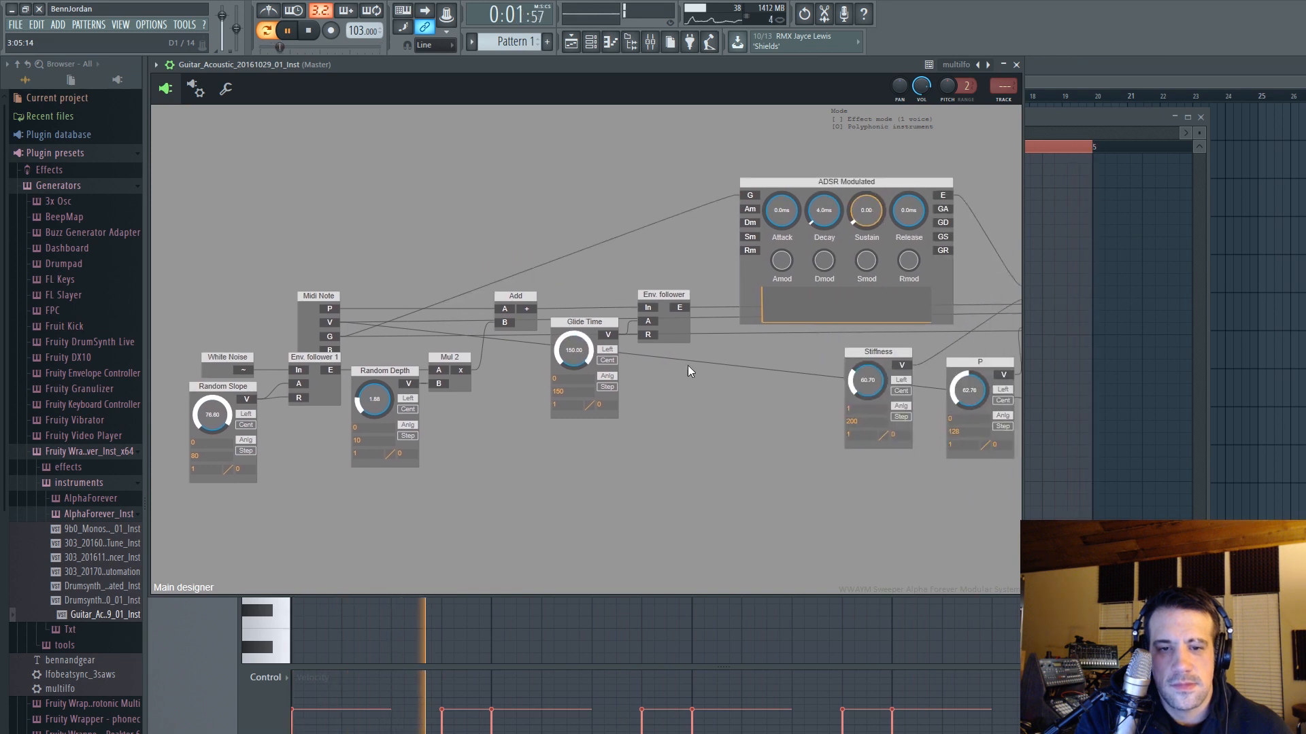
left_click_drag(977, 534, 191, 591)
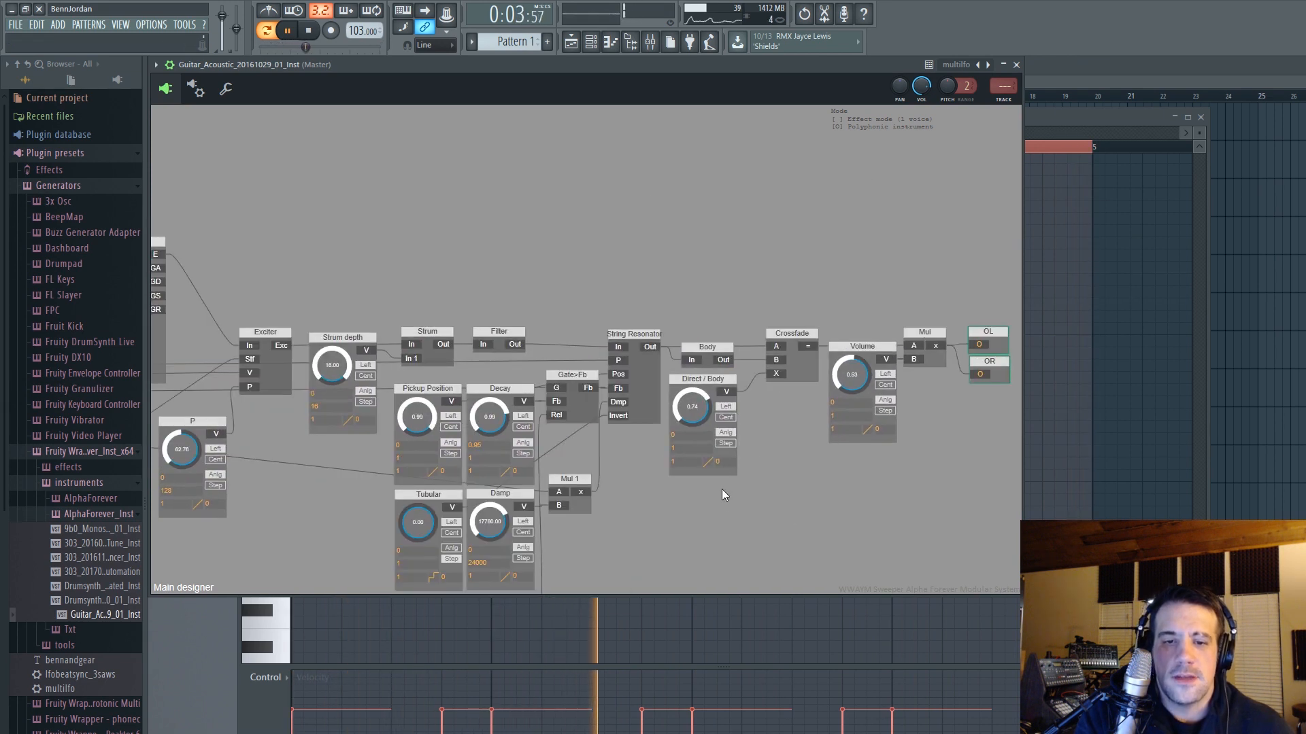
left_click_drag(690, 486, 671, 325)
left_click(310, 30)
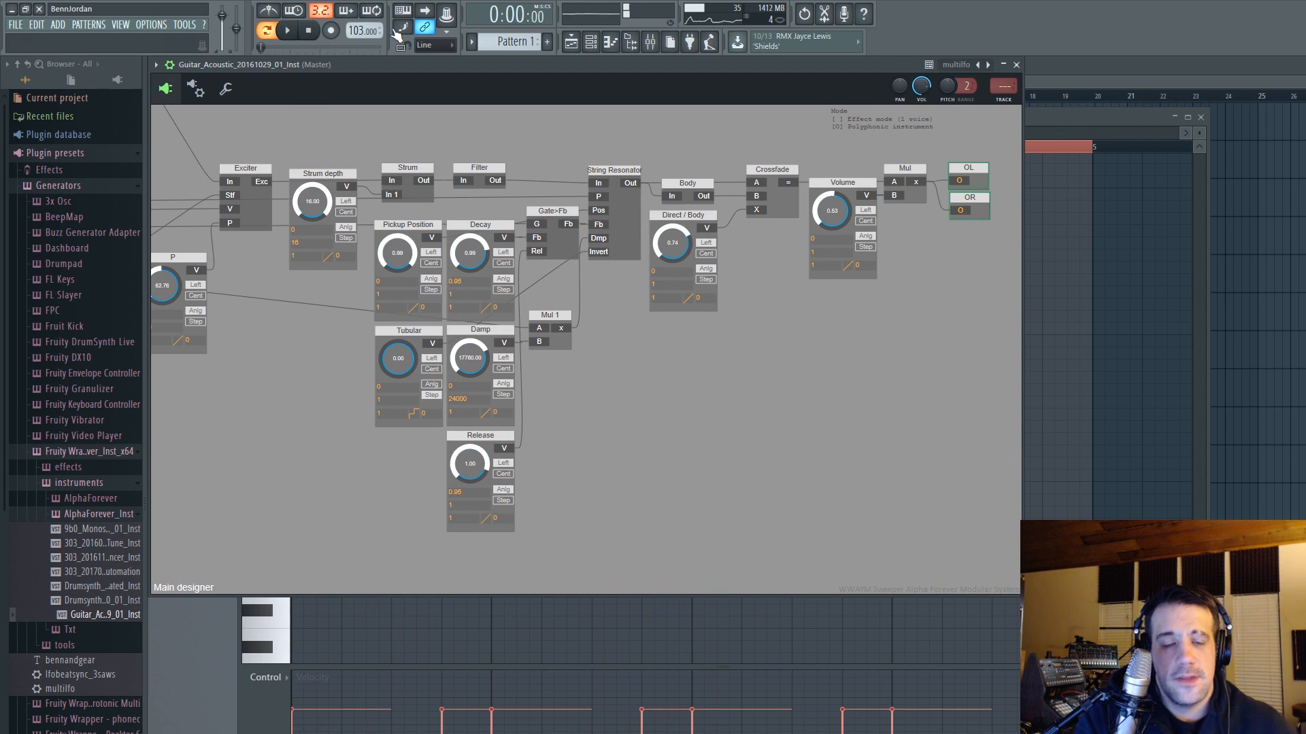
scroll(269, 385, "down", 2)
scroll(243, 416, "down", 3)
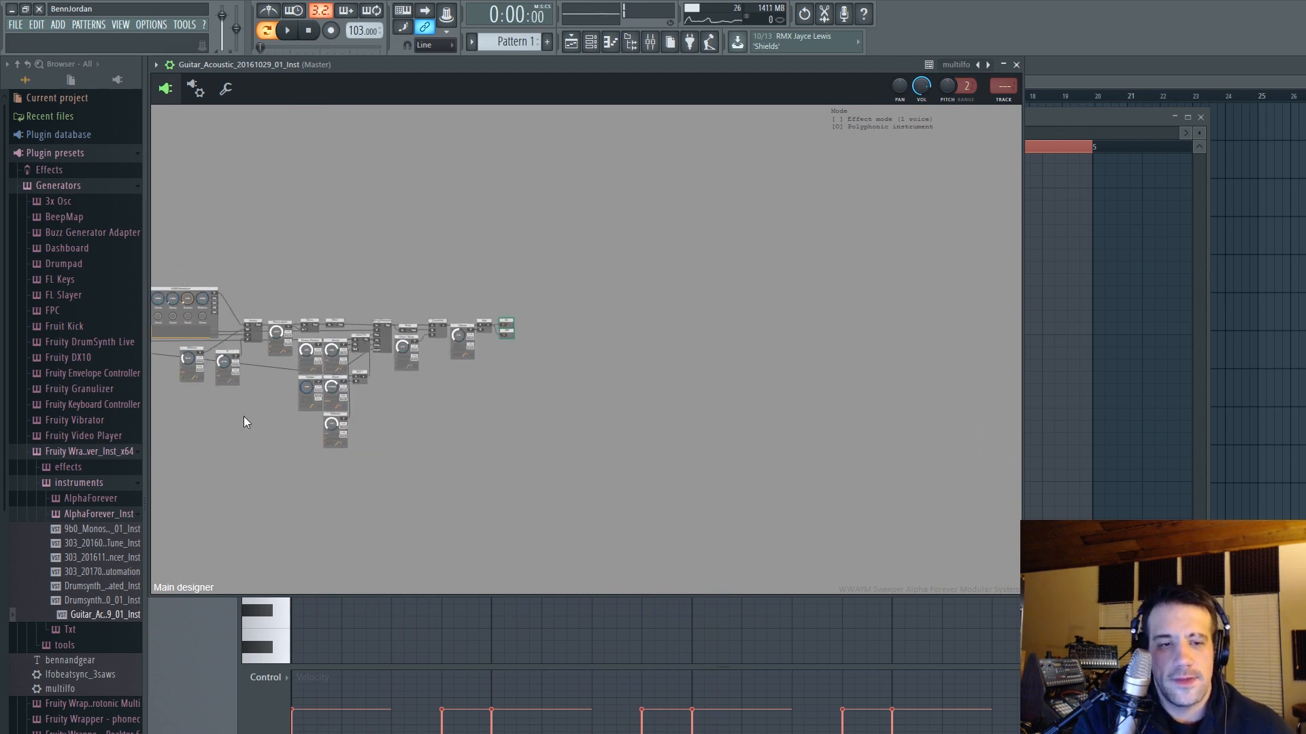
scroll(517, 457, "up", 4)
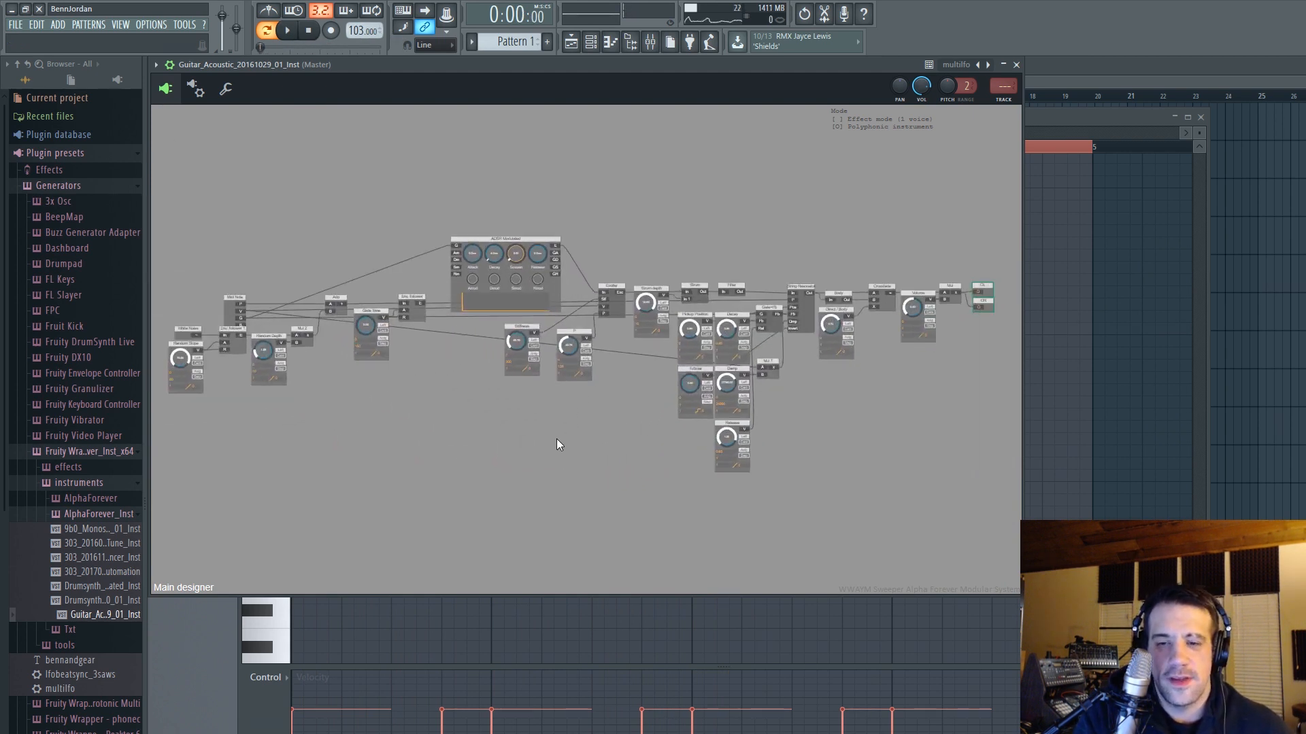
scroll(555, 436, "down", 1)
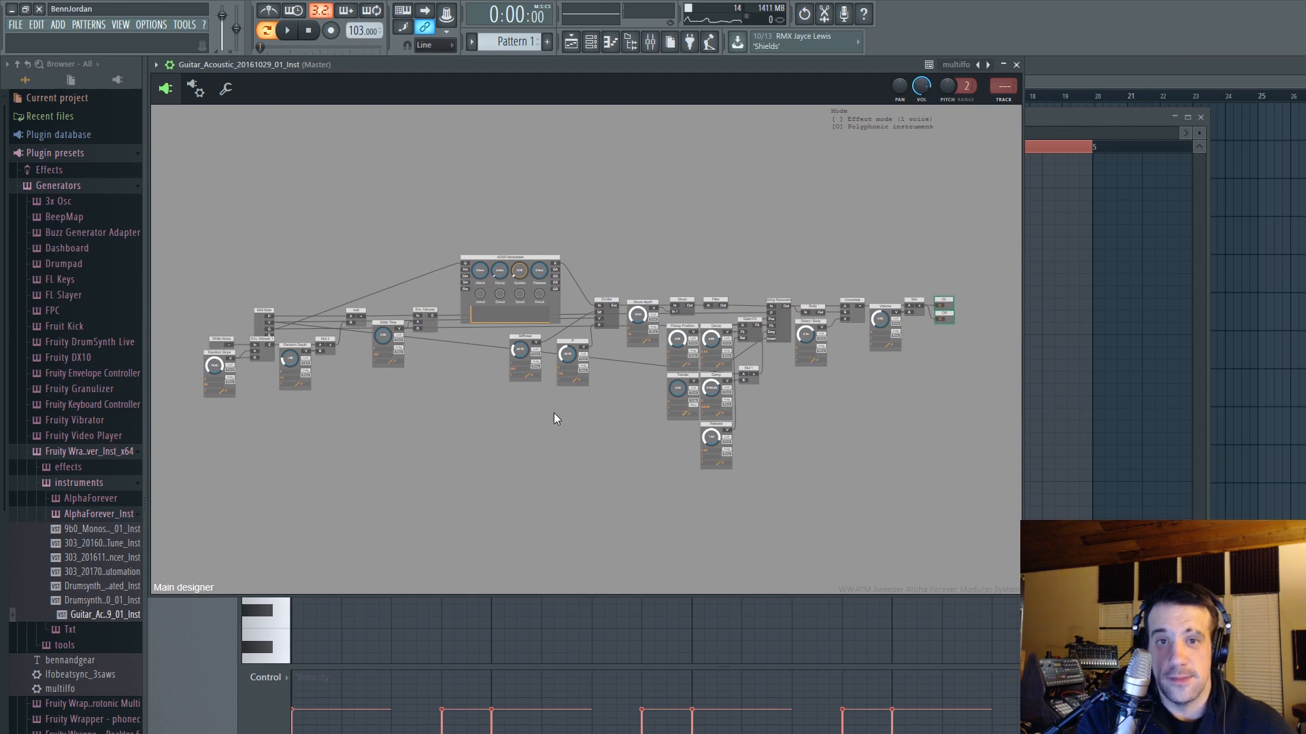